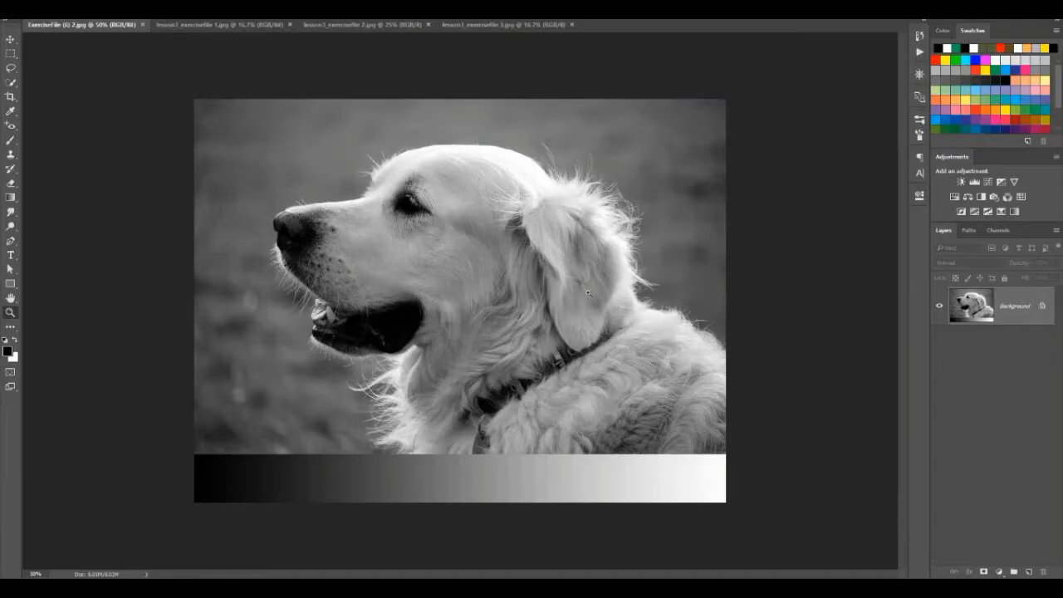
Step: Look through the open exercise images and place the lesson3_exercisefile 1.jpg document first
{"action": "left_click", "coordinate": [250, 25]}
{"action": "left_click", "coordinate": [371, 25]}
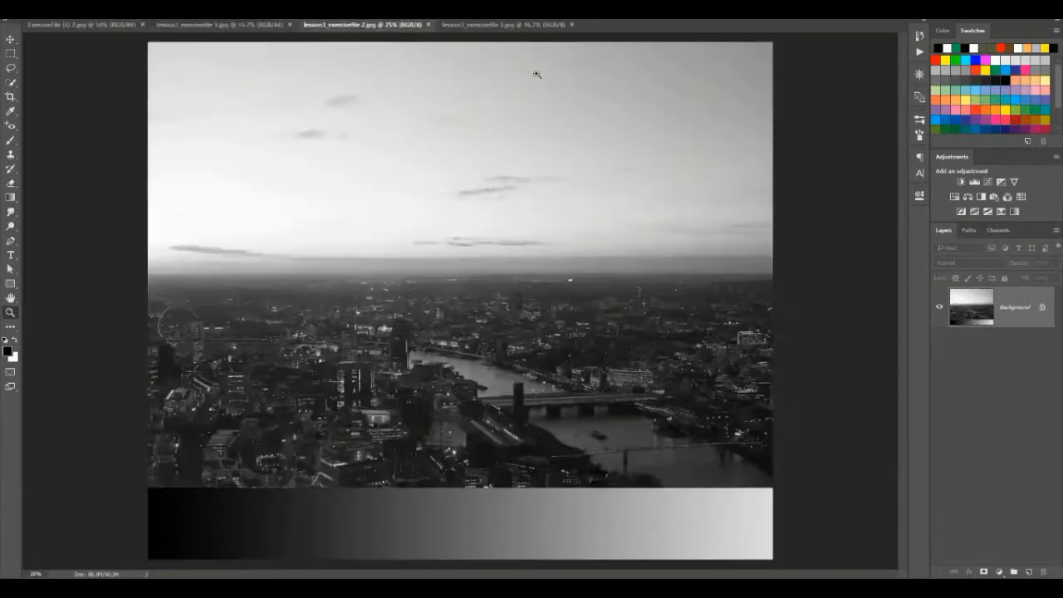
{"action": "left_click", "coordinate": [508, 25]}
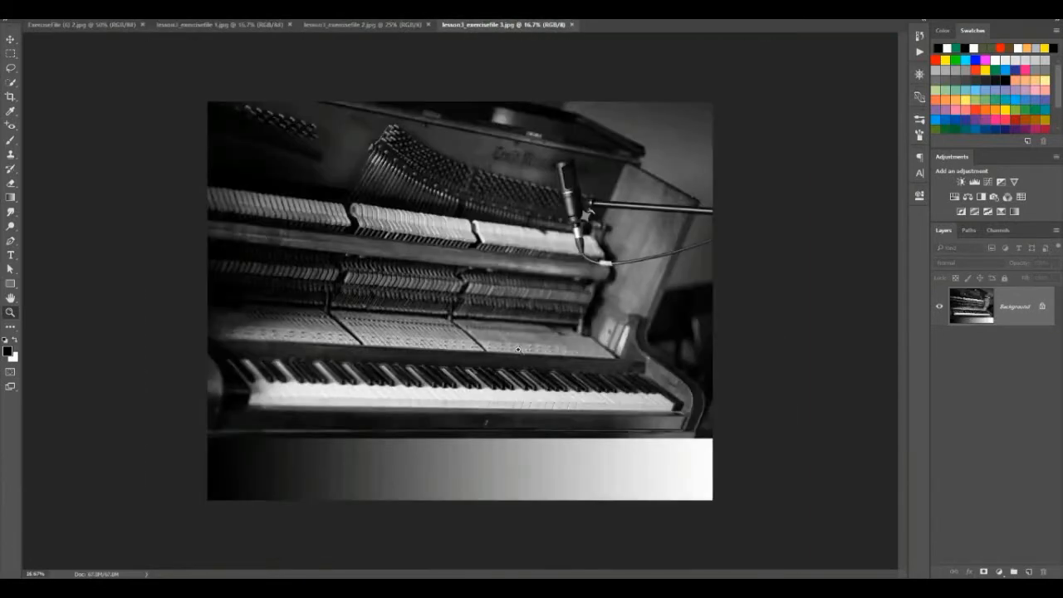
{"action": "left_click", "coordinate": [90, 26]}
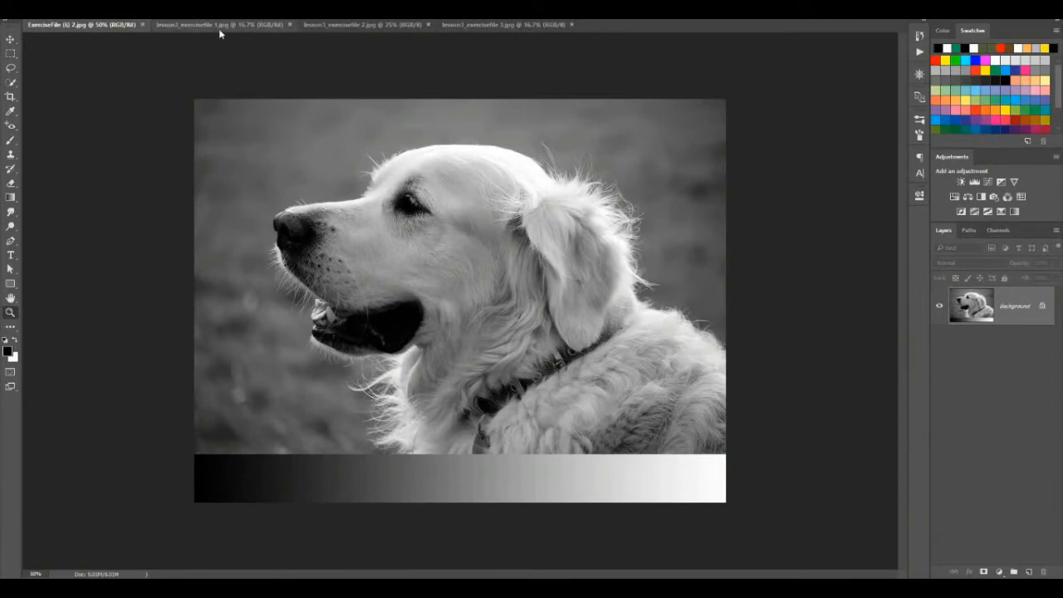
{"action": "left_click_drag", "start_coordinate": [220, 33], "coordinate": [88, 27]}
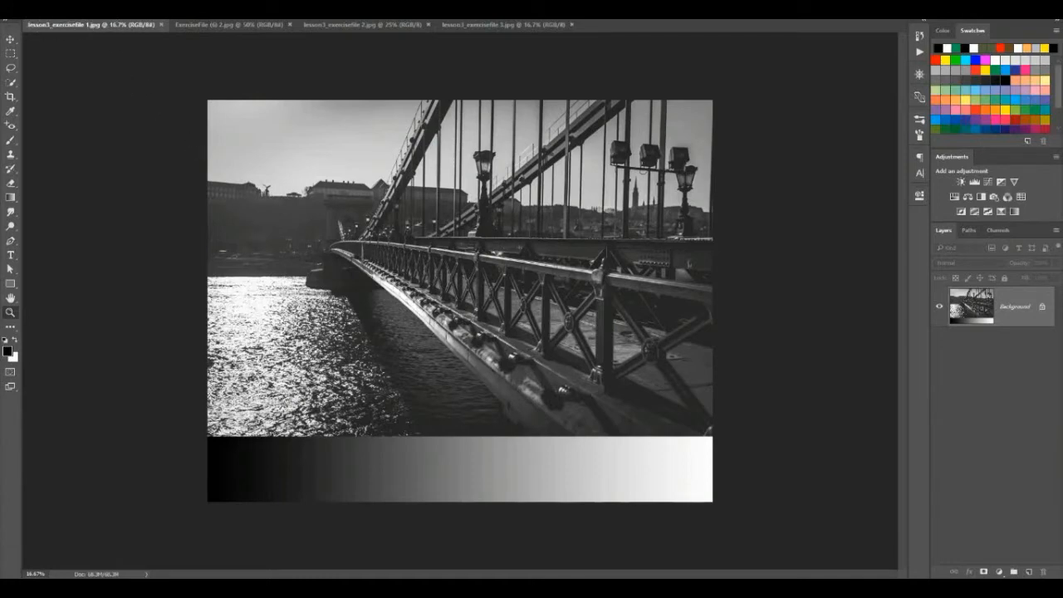
Step: Open Brightness/Contrast for the bridge image and try brightness values of 66 and -113
{"action": "key", "text": "alt+i"}
{"action": "mouse_move", "coordinate": [108, 18]}
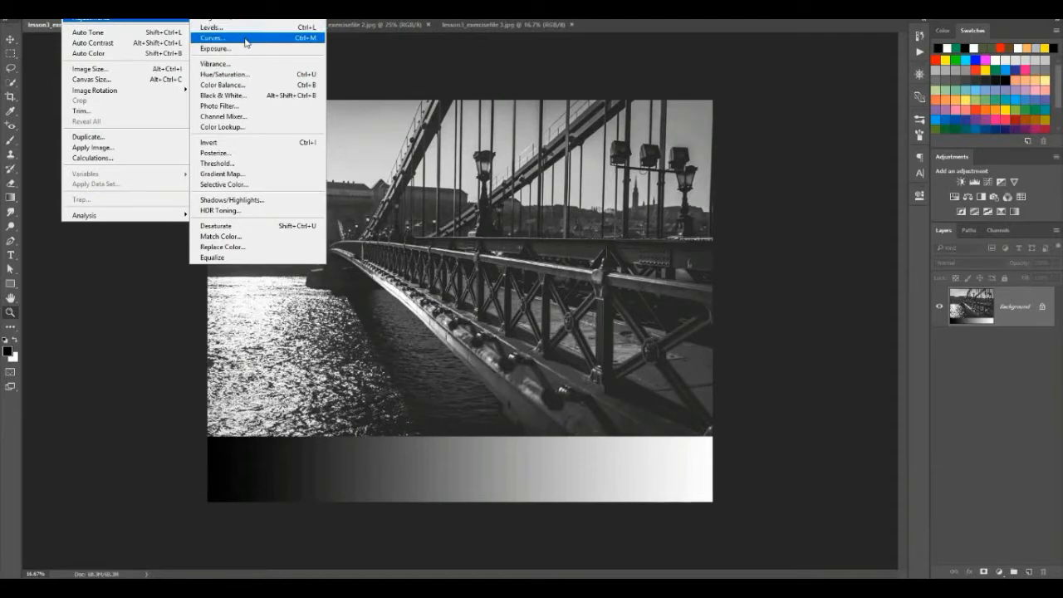
{"action": "left_click", "coordinate": [223, 17]}
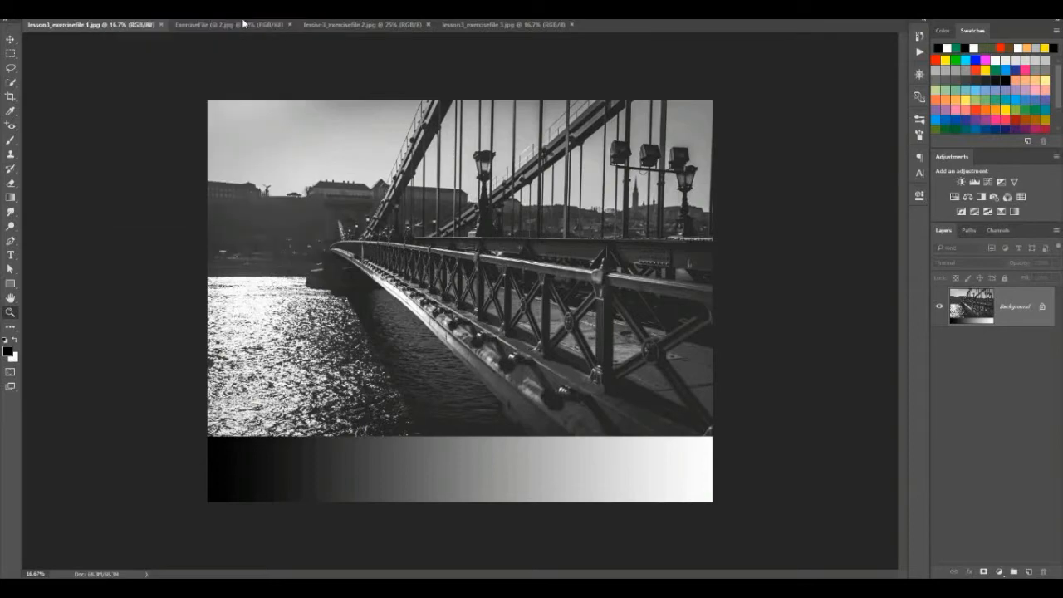
{"action": "left_click_drag", "start_coordinate": [861, 202], "coordinate": [848, 42]}
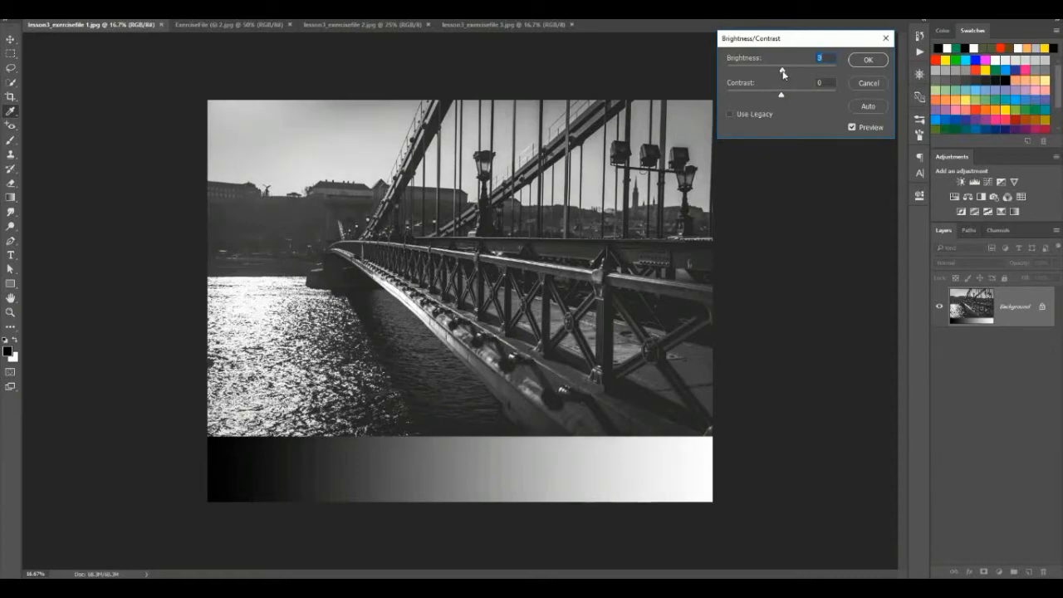
{"action": "left_click_drag", "start_coordinate": [782, 73], "coordinate": [805, 75]}
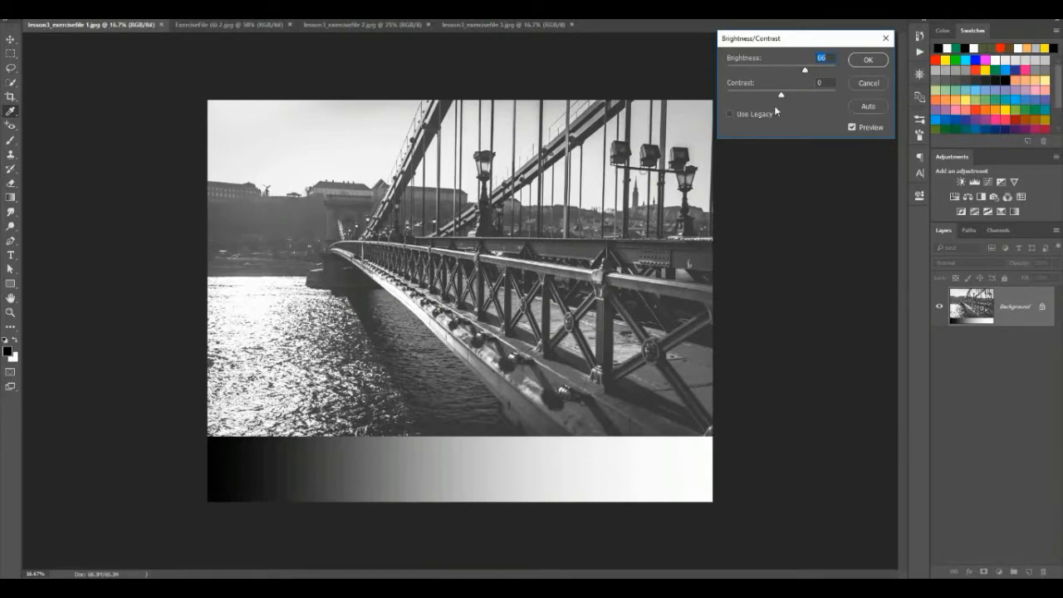
{"action": "left_click_drag", "start_coordinate": [804, 72], "coordinate": [740, 68]}
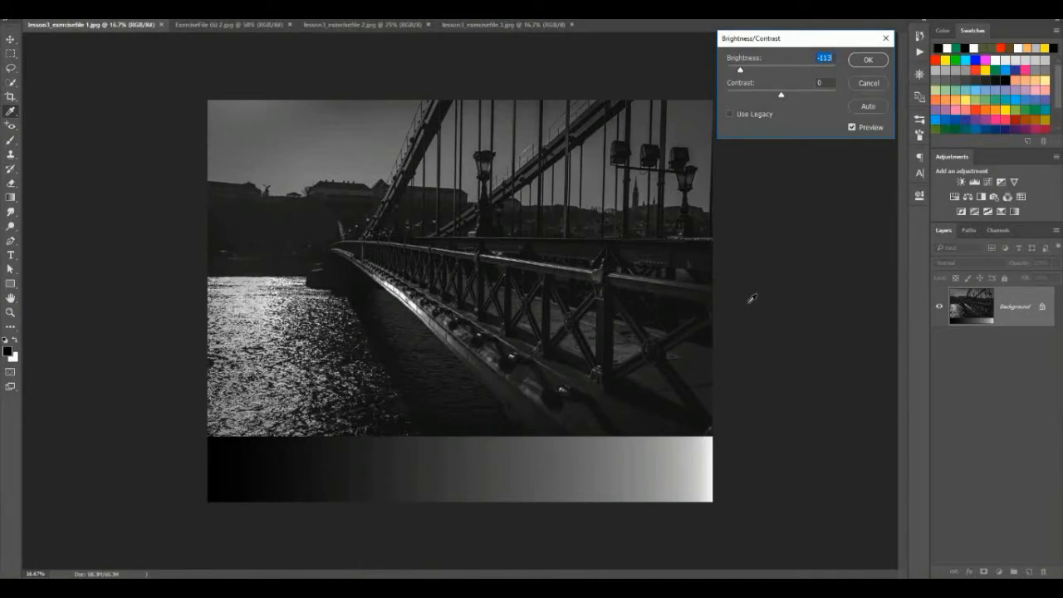
Step: Try brightness 24 with contrast 32, -7 and 100, comparing the image with the preview off and on
{"action": "left_click_drag", "start_coordinate": [739, 72], "coordinate": [797, 98]}
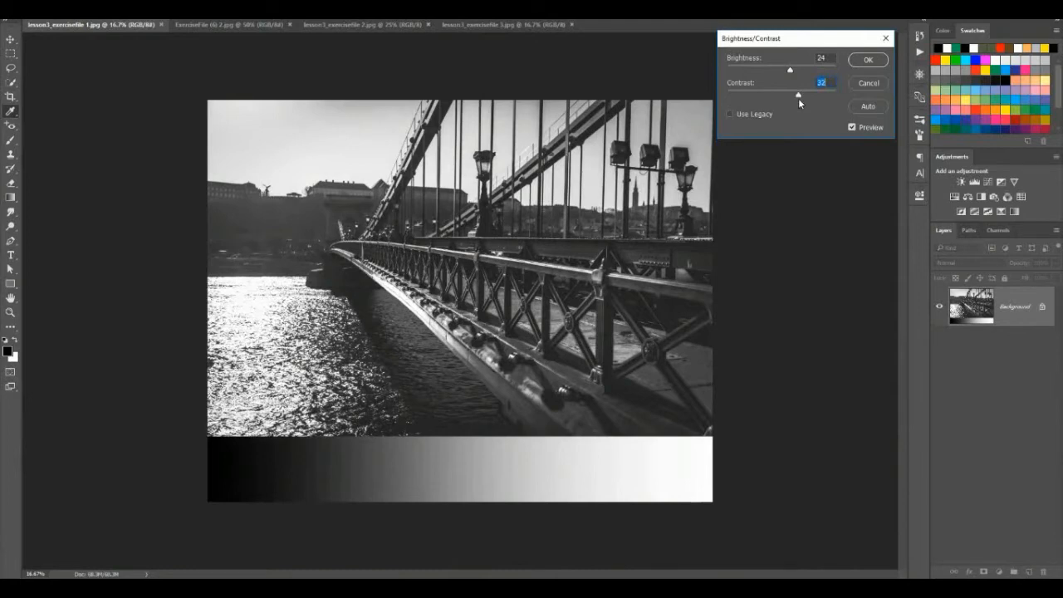
{"action": "left_click_drag", "start_coordinate": [798, 98], "coordinate": [774, 98]}
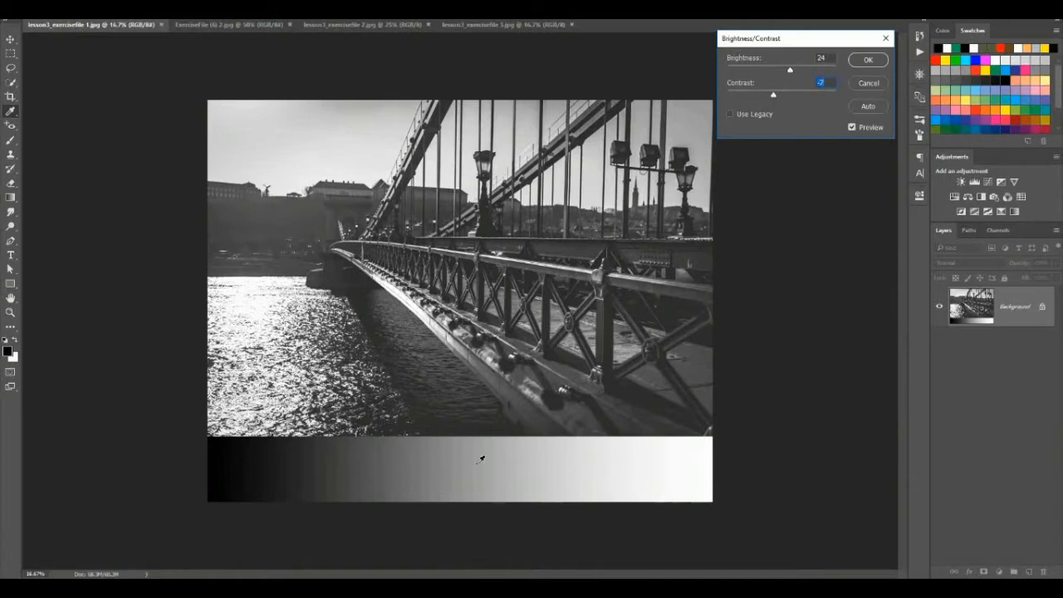
{"action": "left_click_drag", "start_coordinate": [774, 98], "coordinate": [838, 105]}
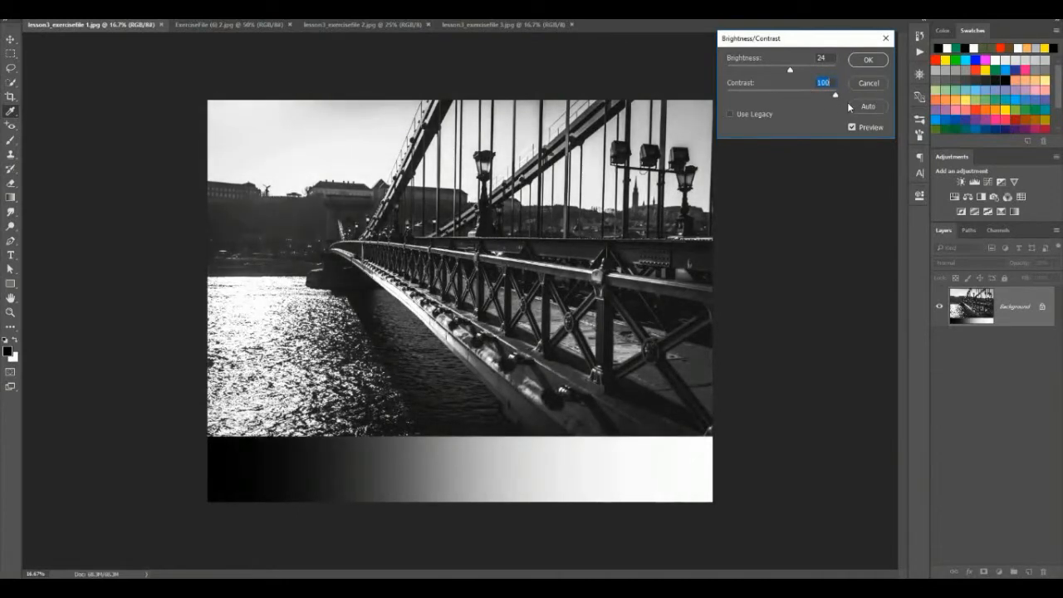
{"action": "left_click", "coordinate": [852, 127]}
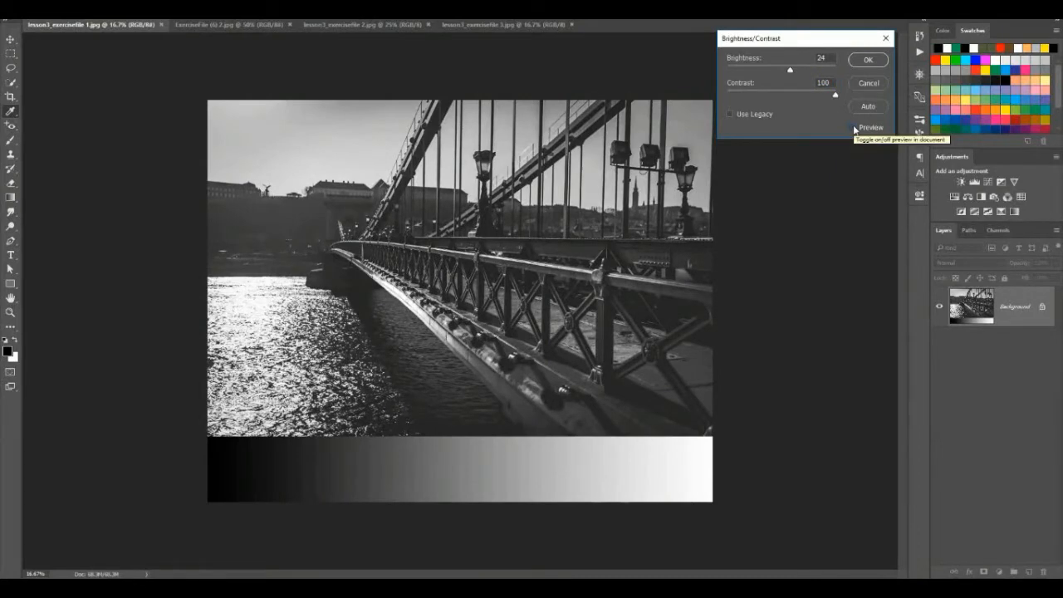
{"action": "left_click", "coordinate": [853, 127]}
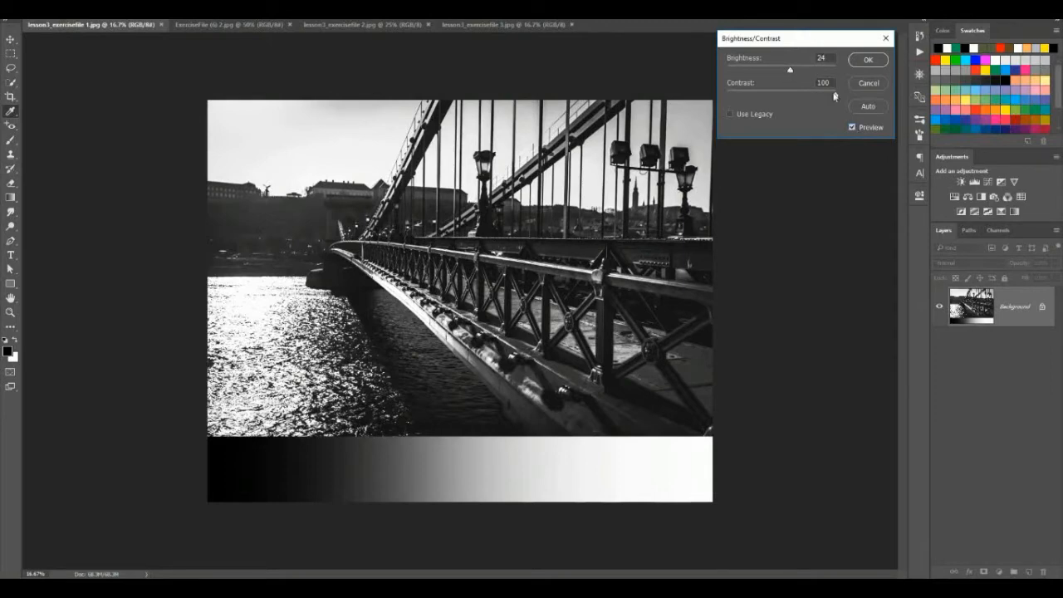
Step: Lower the contrast to 70, compare it with the original through the preview, and try the automatic correction
{"action": "left_click_drag", "start_coordinate": [836, 95], "coordinate": [819, 97]}
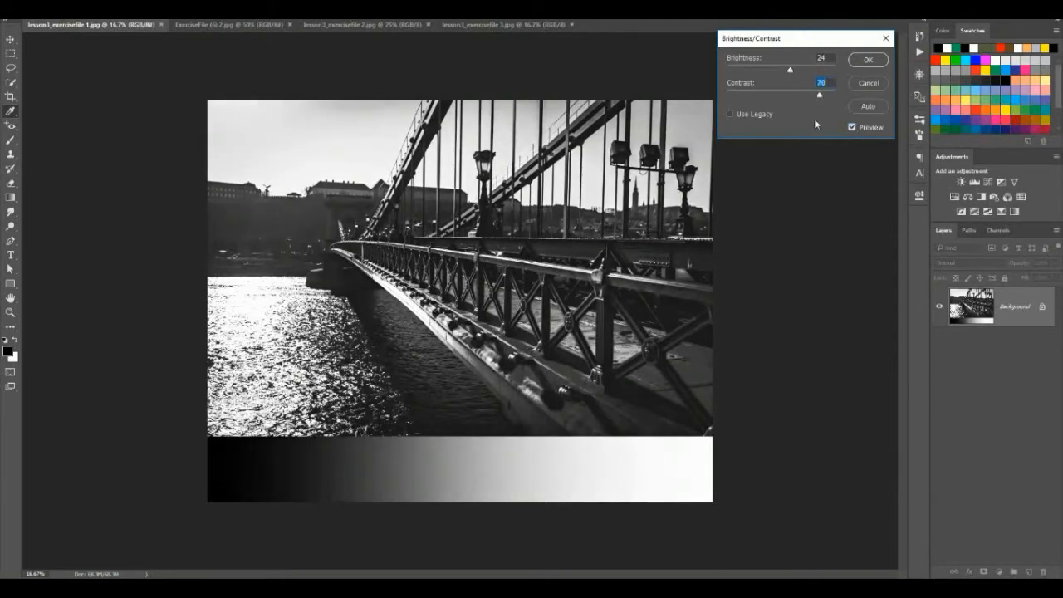
{"action": "left_click", "coordinate": [853, 127]}
{"action": "left_click", "coordinate": [853, 127]}
{"action": "left_click", "coordinate": [868, 107]}
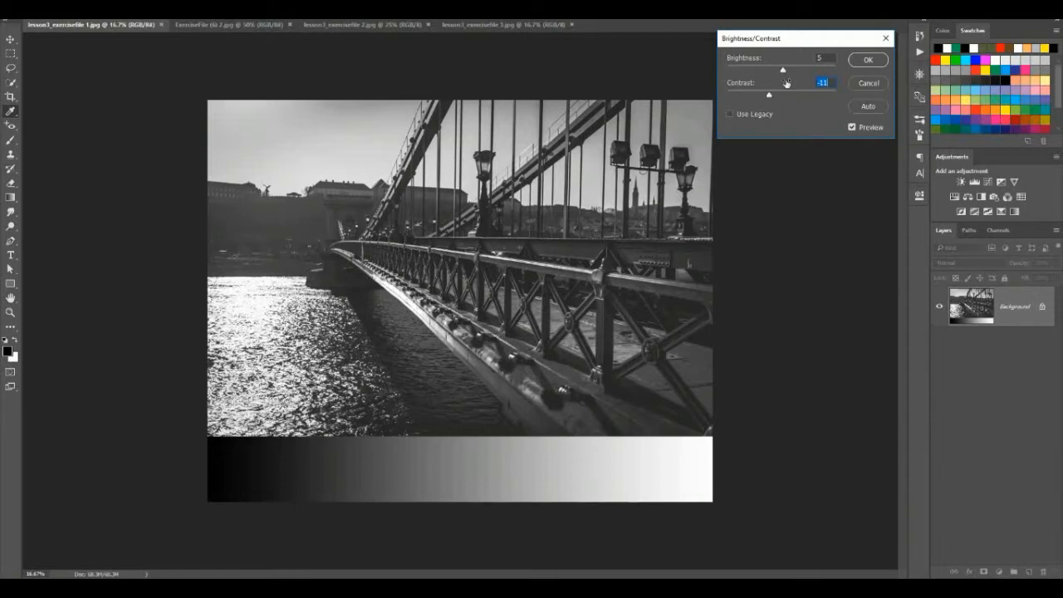
Step: Reset brightness and contrast to 0 and try brightness values of -84 and 17
{"action": "left_click_drag", "start_coordinate": [825, 59], "coordinate": [751, 73]}
{"action": "type", "text": "00"}
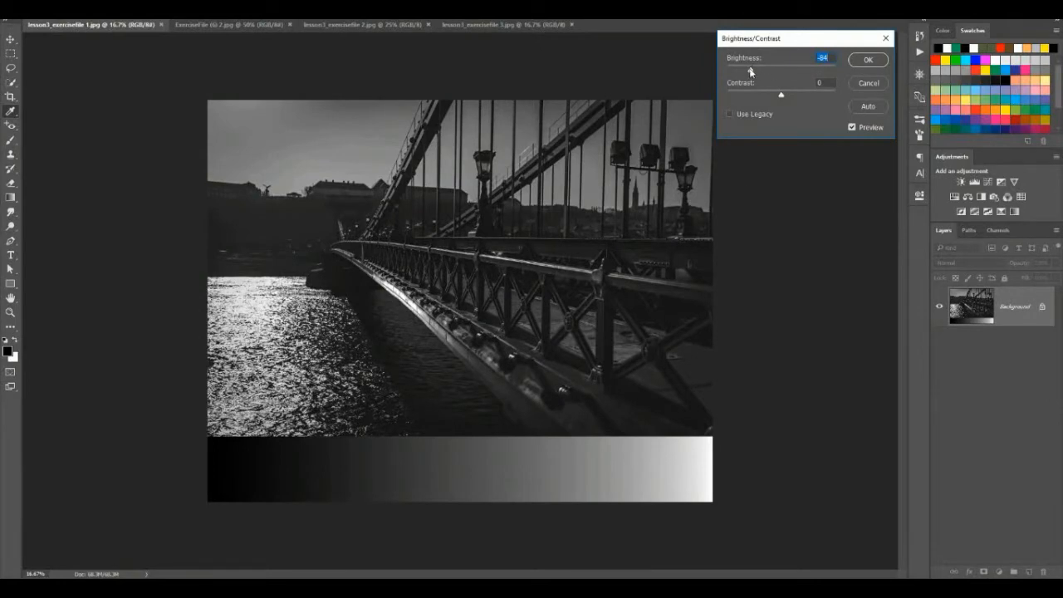
{"action": "left_click_drag", "start_coordinate": [750, 72], "coordinate": [787, 72]}
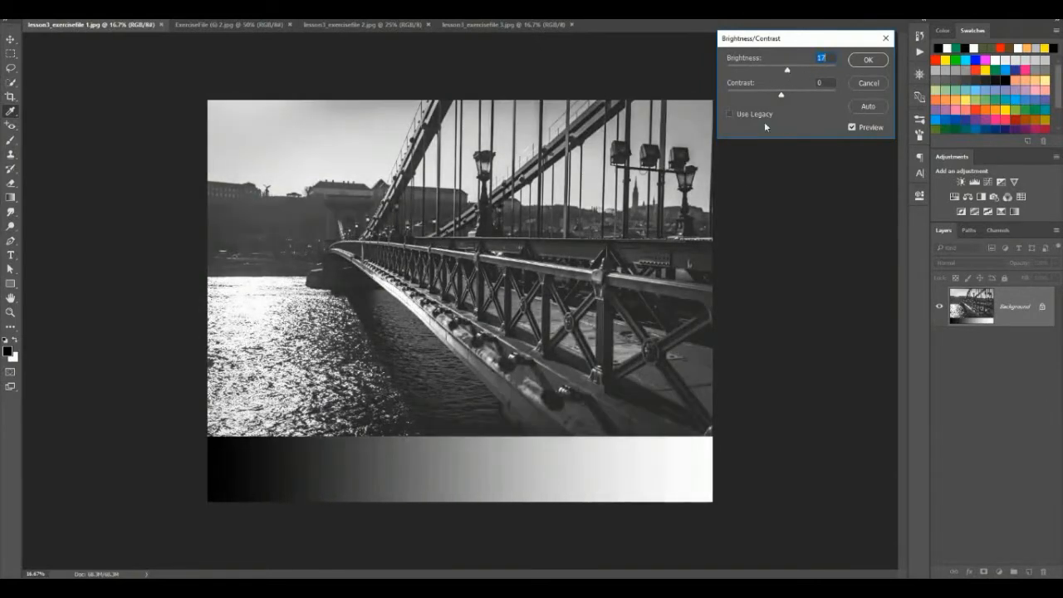
Step: Compare brightness changes with Use Legacy on and off, try legacy brightness -27, and cancel the adjustment
{"action": "left_click", "coordinate": [731, 114]}
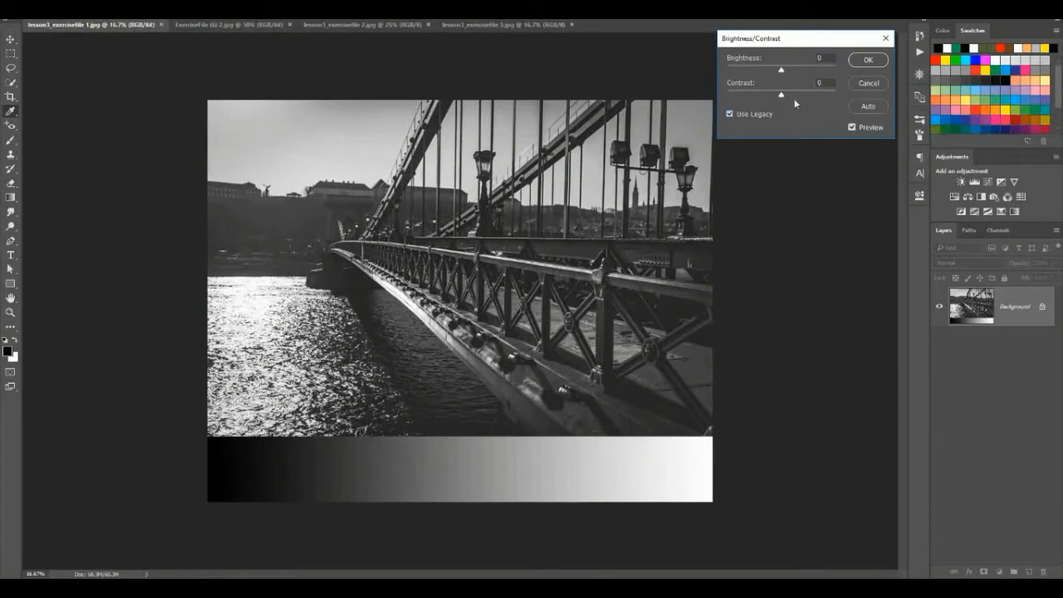
{"action": "mouse_move", "coordinate": [784, 70]}
{"action": "left_mouse_down"}
{"action": "mouse_move", "coordinate": [804, 74]}
{"action": "mouse_move", "coordinate": [755, 69]}
{"action": "mouse_move", "coordinate": [809, 74]}
{"action": "mouse_move", "coordinate": [780, 72]}
{"action": "left_mouse_up"}
{"action": "left_click", "coordinate": [730, 114]}
{"action": "left_click", "coordinate": [730, 114]}
{"action": "mouse_move", "coordinate": [781, 71]}
{"action": "left_mouse_down"}
{"action": "mouse_move", "coordinate": [798, 74]}
{"action": "mouse_move", "coordinate": [758, 74]}
{"action": "mouse_move", "coordinate": [783, 73]}
{"action": "left_mouse_up"}
{"action": "left_click", "coordinate": [730, 113]}
{"action": "mouse_move", "coordinate": [780, 72]}
{"action": "left_mouse_down"}
{"action": "mouse_move", "coordinate": [810, 73]}
{"action": "mouse_move", "coordinate": [767, 71]}
{"action": "left_mouse_up"}
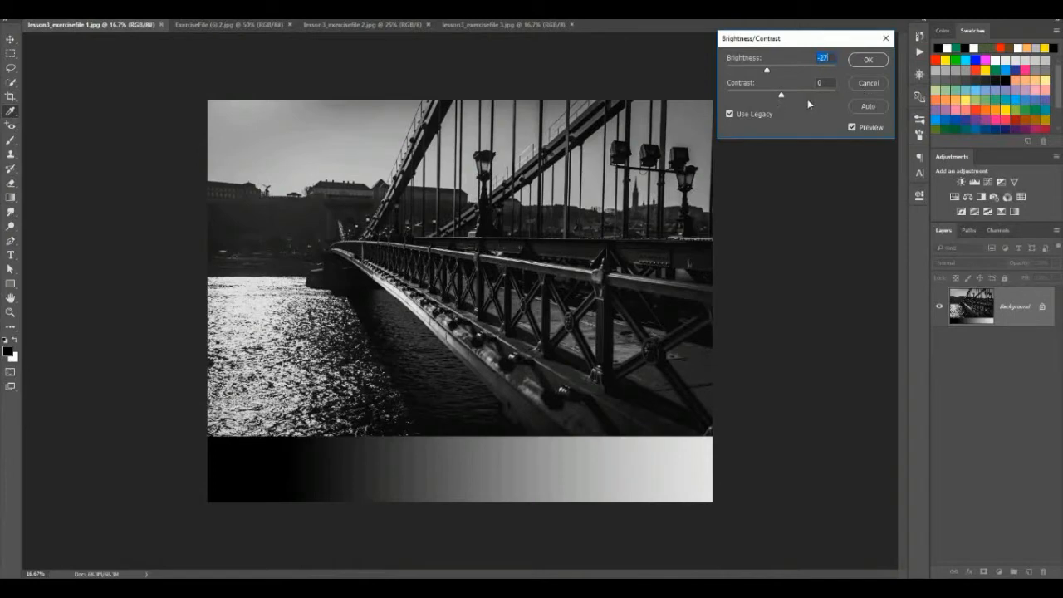
{"action": "left_click", "coordinate": [869, 84]}
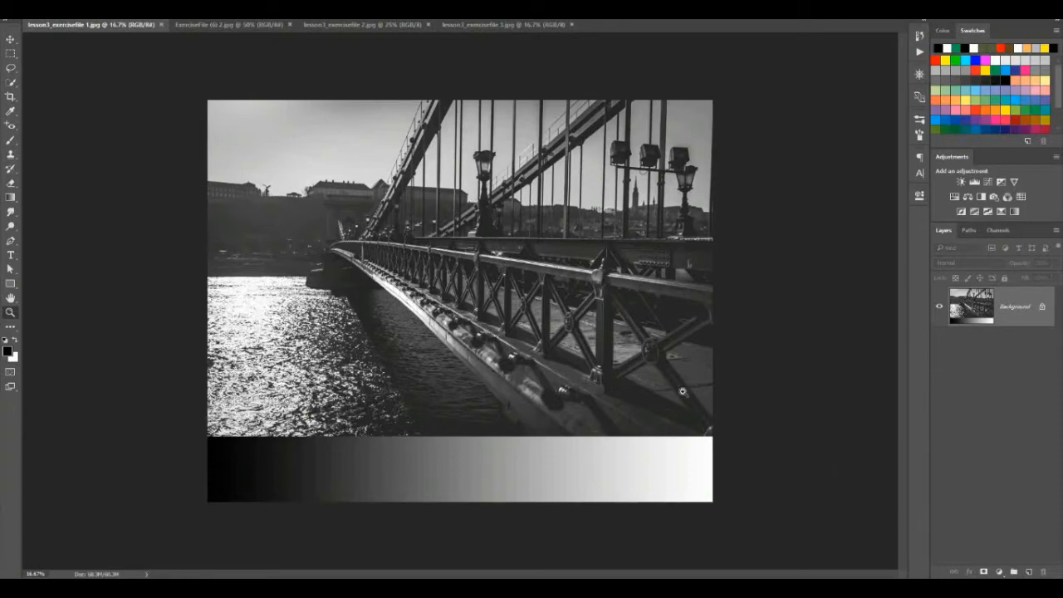
Step: Open the Levels adjustment for the cityscape image lesson3_exercisefile 2.jpg
{"action": "left_click", "coordinate": [217, 25]}
{"action": "left_click", "coordinate": [390, 25]}
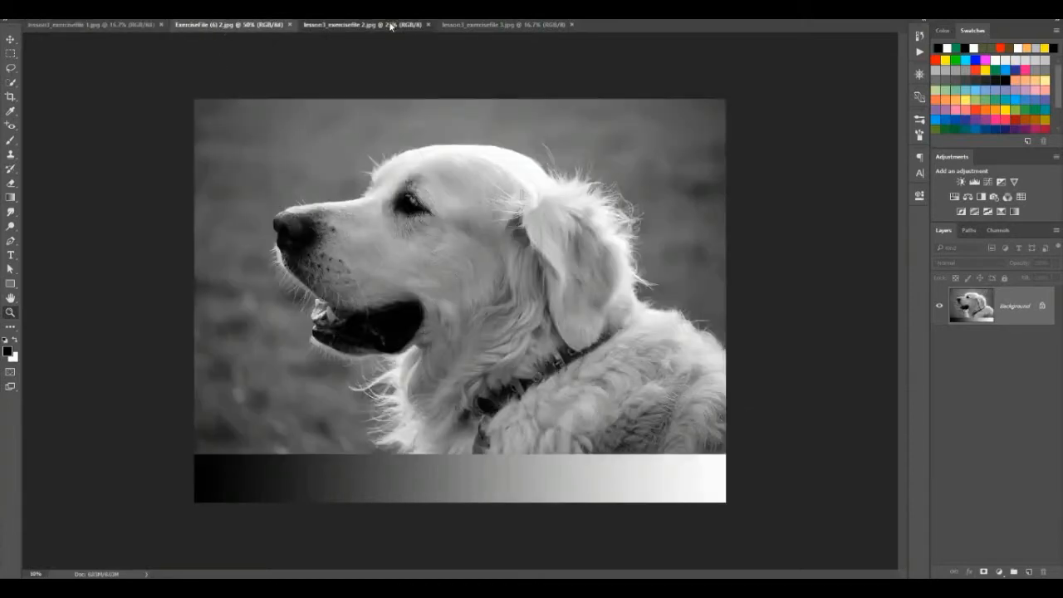
{"action": "left_click", "coordinate": [505, 27]}
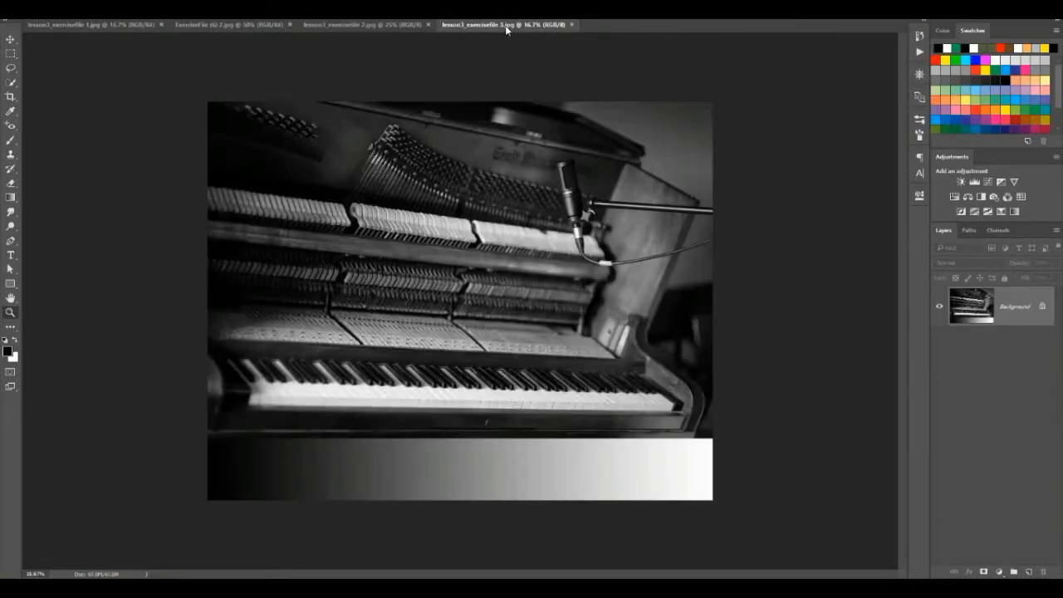
{"action": "left_click", "coordinate": [390, 25]}
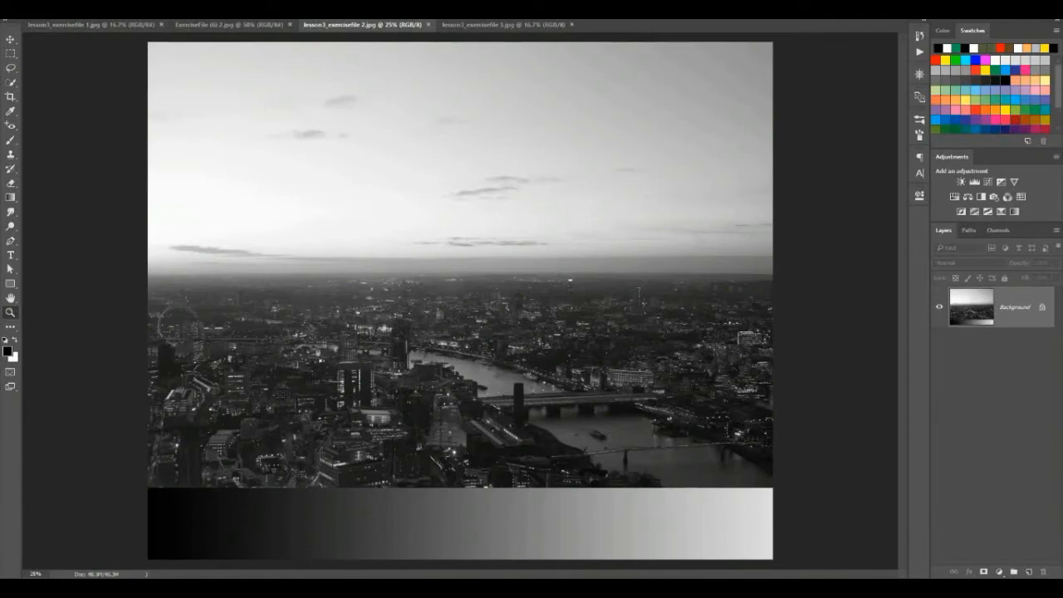
{"action": "left_click", "coordinate": [76, 7]}
{"action": "mouse_move", "coordinate": [117, 23]}
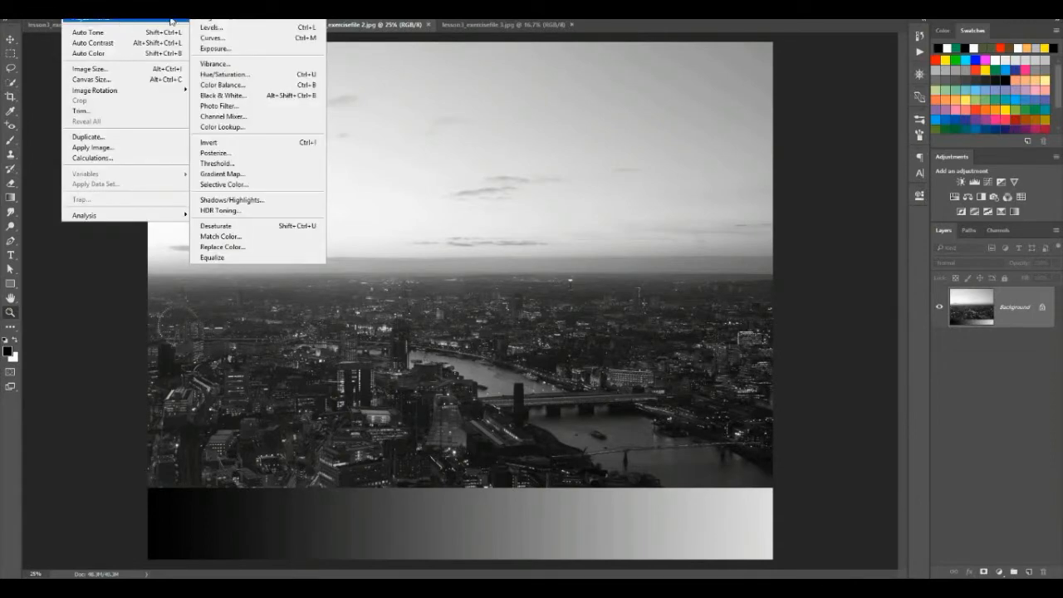
{"action": "left_click", "coordinate": [232, 31]}
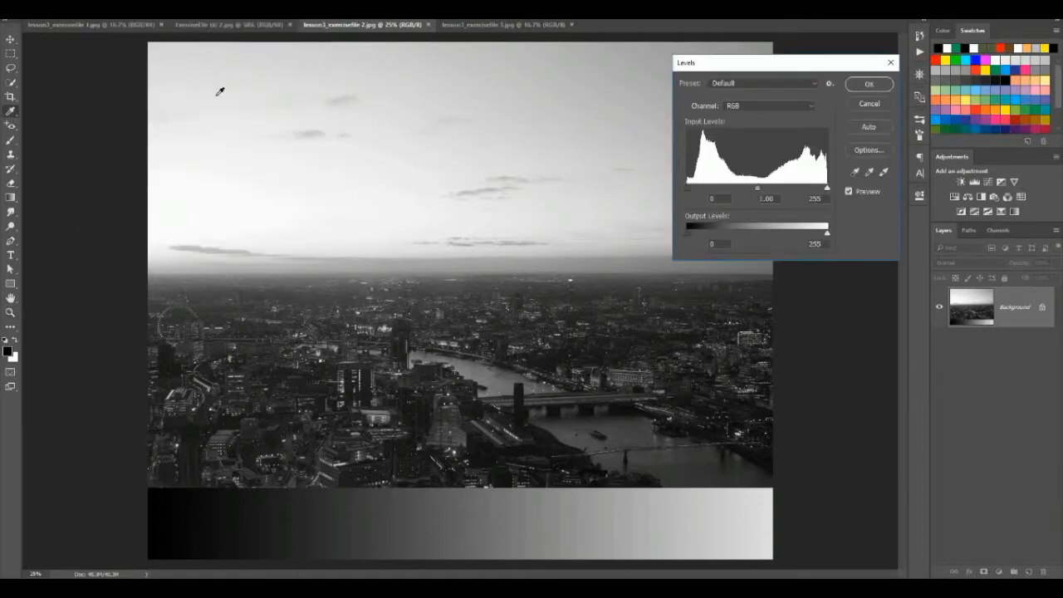
{"action": "mouse_move", "coordinate": [754, 71]}
{"action": "left_mouse_down"}
{"action": "mouse_move", "coordinate": [539, 94]}
{"action": "mouse_move", "coordinate": [669, 87]}
{"action": "mouse_move", "coordinate": [748, 53]}
{"action": "left_mouse_up"}
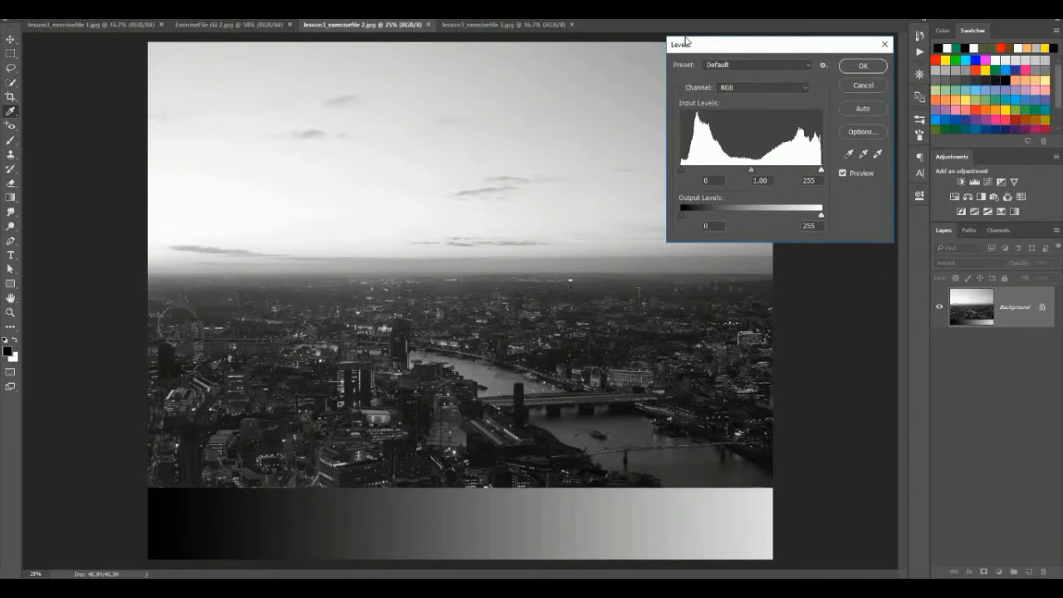
Step: Try the automatic Levels correction and restore the Default preset
{"action": "left_click", "coordinate": [864, 108]}
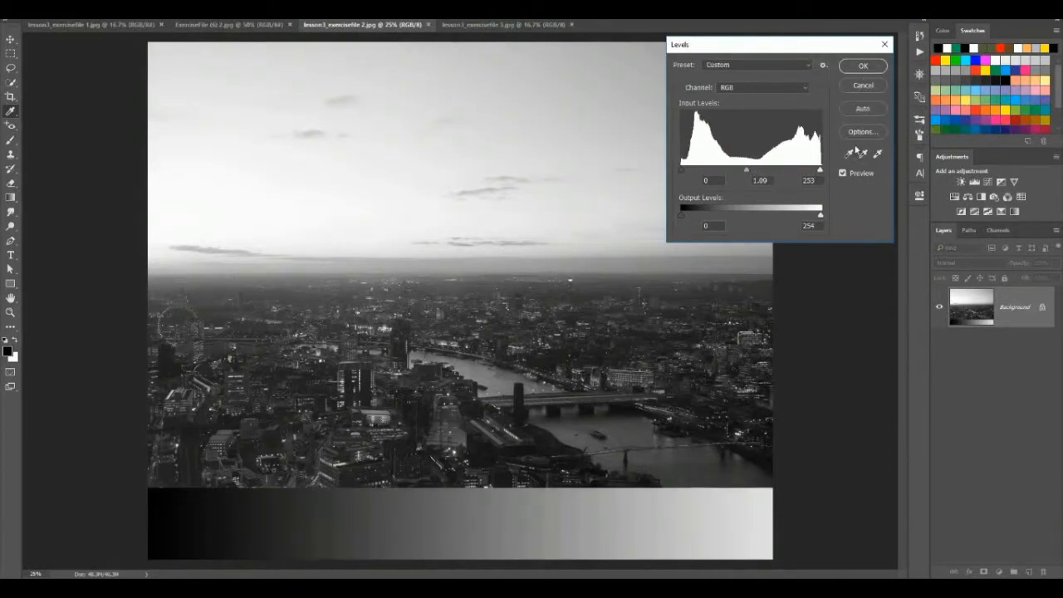
{"action": "left_click", "coordinate": [799, 68]}
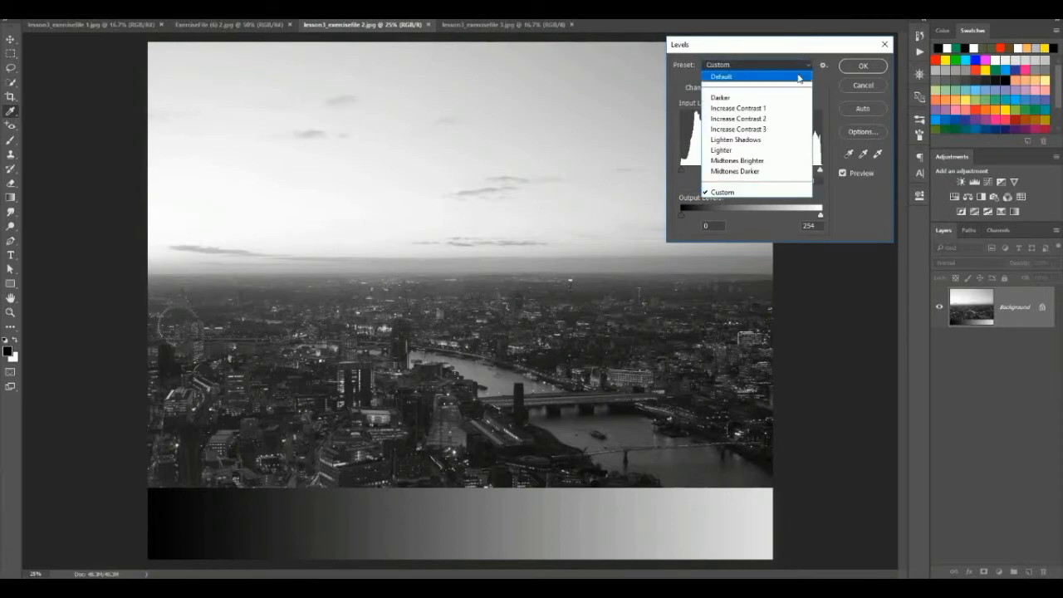
{"action": "left_click", "coordinate": [799, 77]}
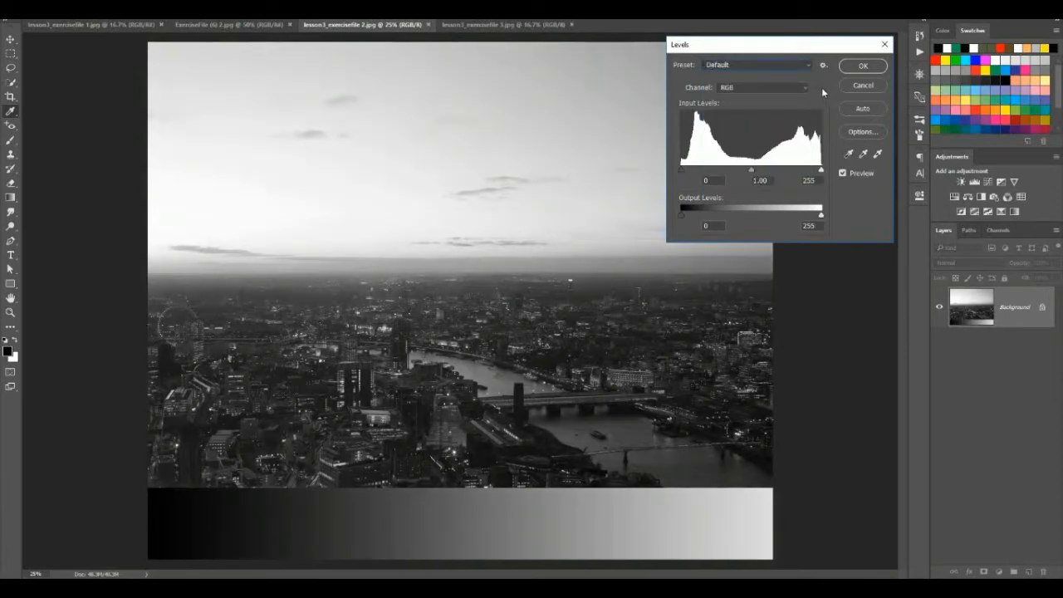
Step: Try the Darker and Lighten Shadows presets in Levels, and choose Increase Contrast 3
{"action": "left_click", "coordinate": [796, 67]}
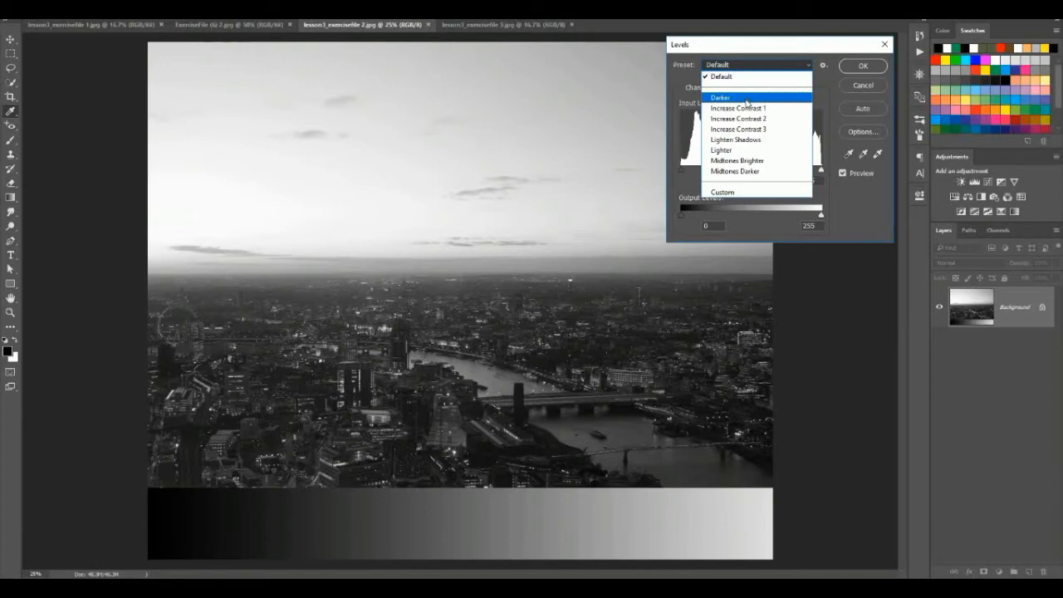
{"action": "left_click", "coordinate": [746, 99]}
{"action": "left_click", "coordinate": [751, 69]}
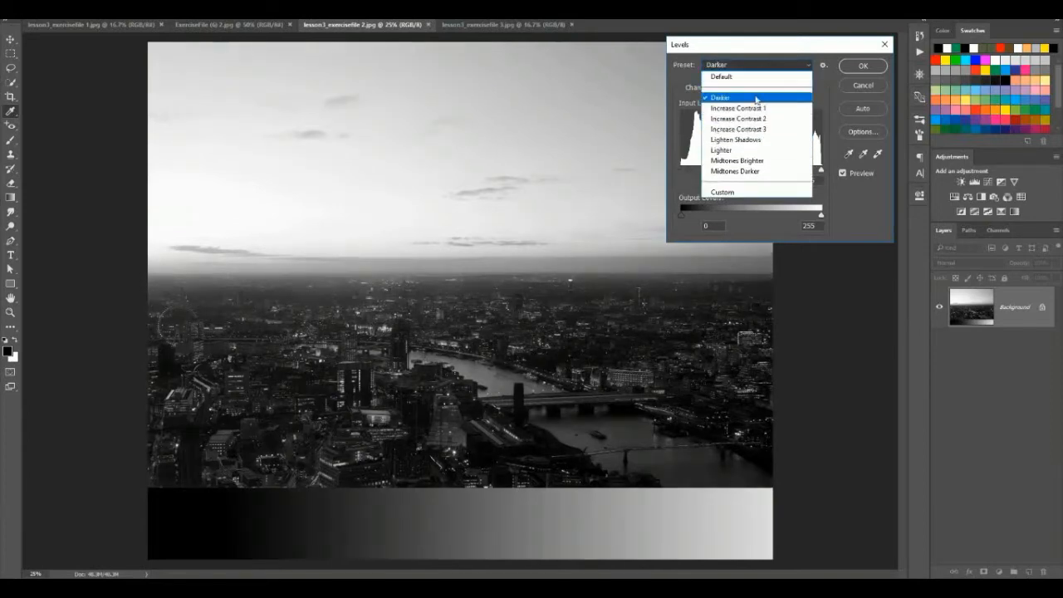
{"action": "left_click", "coordinate": [757, 141]}
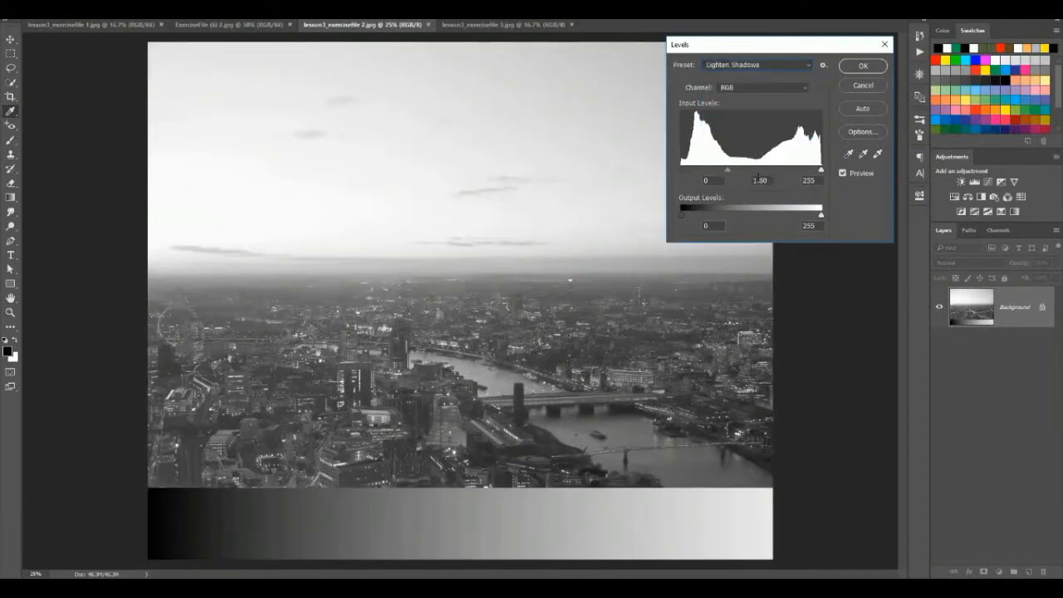
{"action": "left_click", "coordinate": [759, 69]}
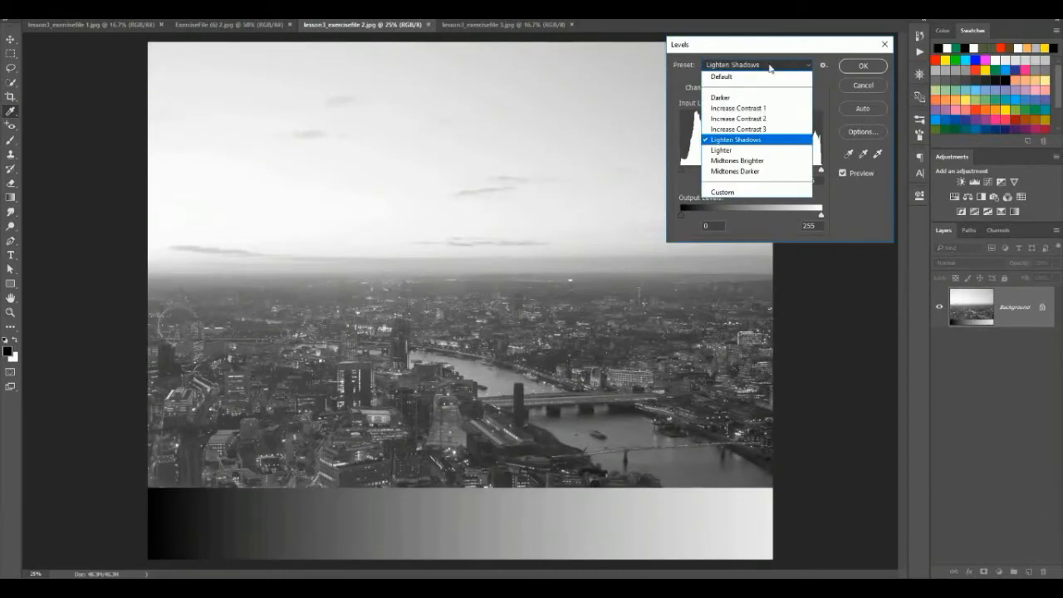
{"action": "left_click", "coordinate": [747, 129]}
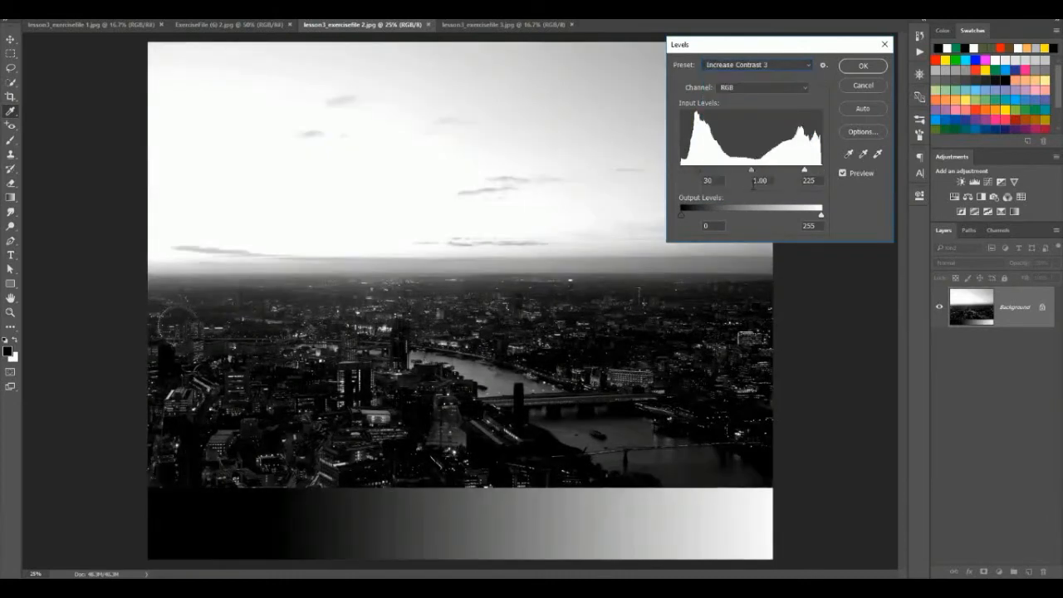
Step: Try the Increase Contrast 2 preset in Levels, then restore the Default preset with the RGB channel selected
{"action": "left_click", "coordinate": [795, 64]}
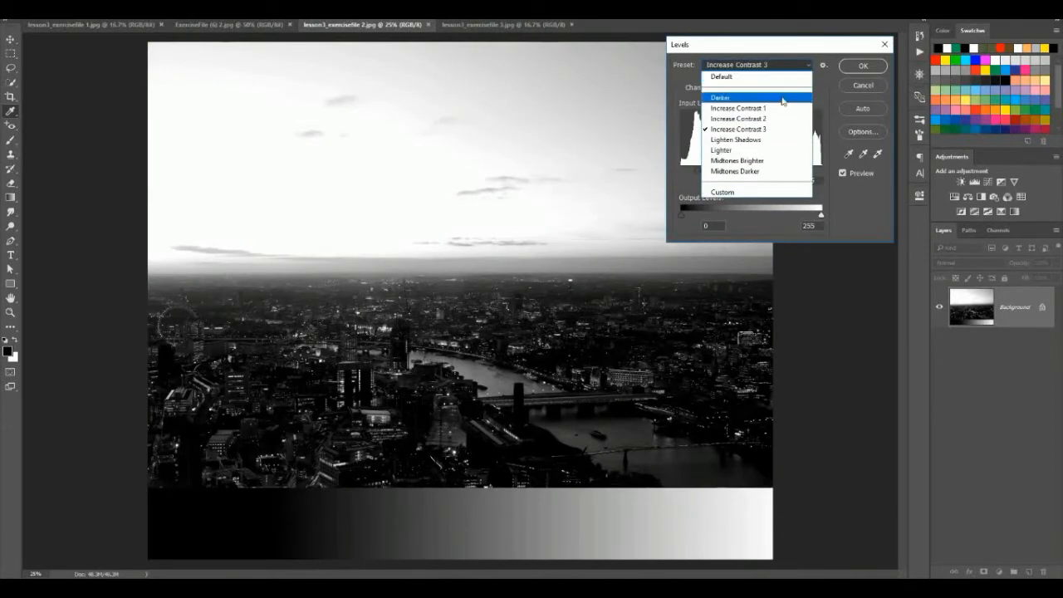
{"action": "left_click", "coordinate": [777, 119]}
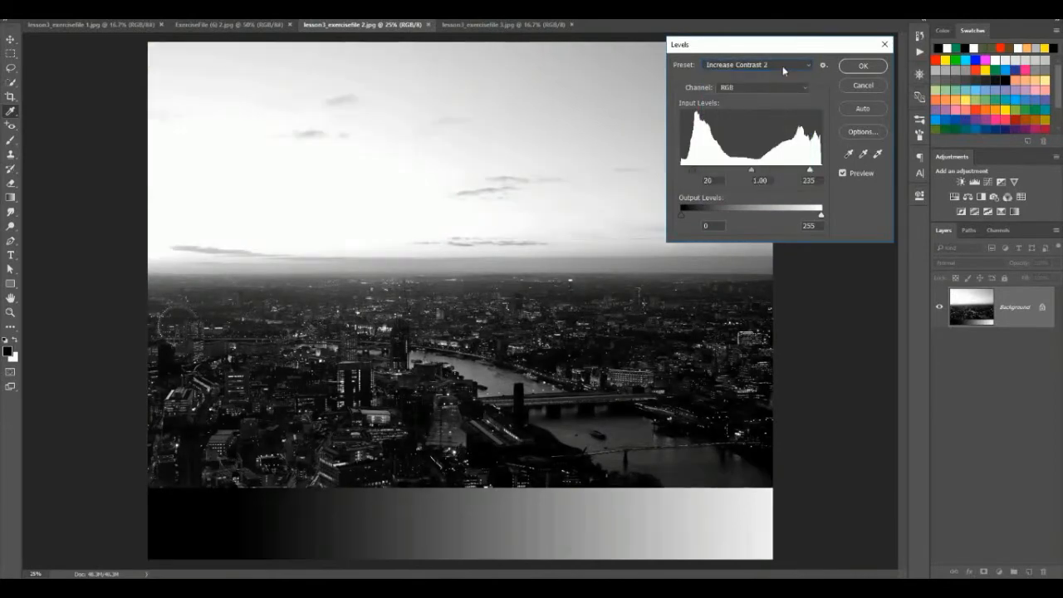
{"action": "left_click", "coordinate": [782, 65]}
{"action": "left_click", "coordinate": [777, 76]}
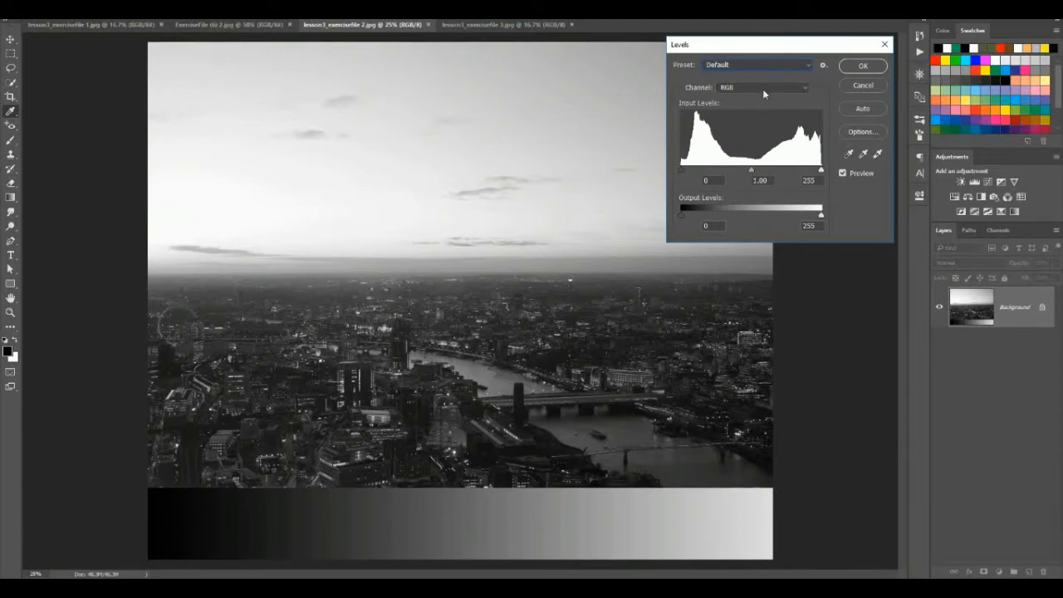
{"action": "left_click", "coordinate": [762, 88]}
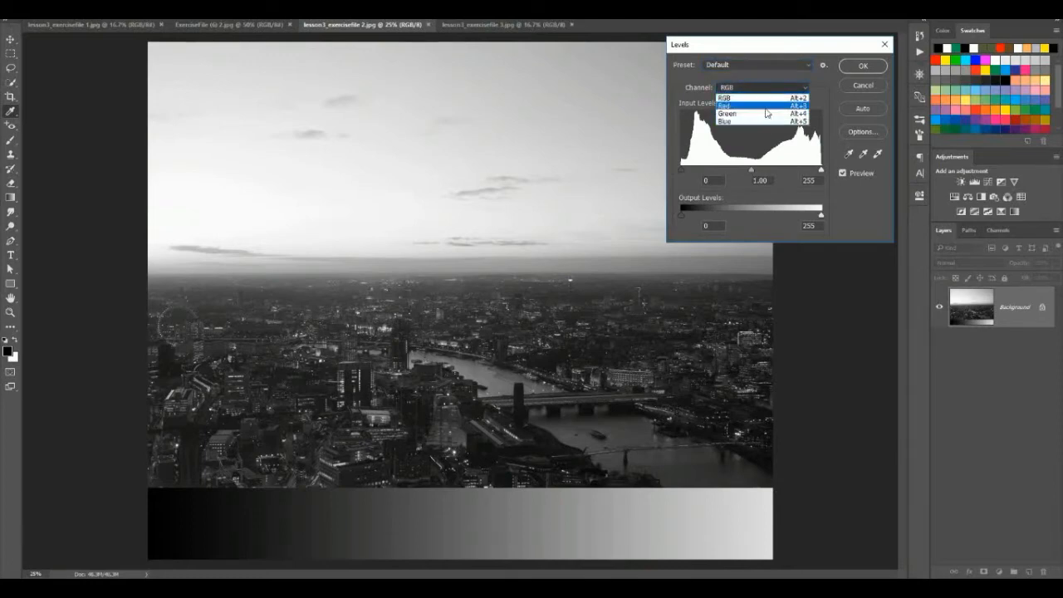
{"action": "left_click", "coordinate": [760, 100]}
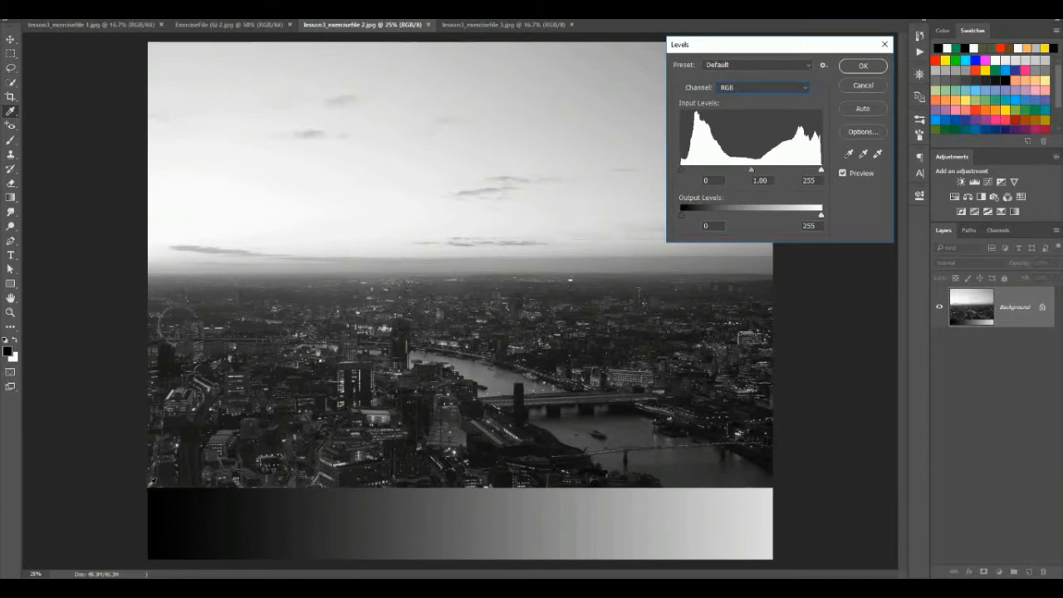
{"action": "key", "text": "ctrl"}
{"action": "key", "text": "ctrl"}
{"action": "key", "text": "ctrl"}
{"action": "key", "text": "ctrl"}
{"action": "key", "text": "ctrl"}
{"action": "key", "text": "ctrl"}
Step: Try custom Levels input values on the cityscape: shadows 21, midtones 1.29 and highlights 242
{"action": "mouse_move", "coordinate": [682, 172]}
{"action": "left_mouse_down"}
{"action": "mouse_move", "coordinate": [705, 171]}
{"action": "mouse_move", "coordinate": [669, 173]}
{"action": "left_mouse_up"}
{"action": "mouse_move", "coordinate": [822, 170]}
{"action": "left_mouse_down"}
{"action": "mouse_move", "coordinate": [780, 168]}
{"action": "mouse_move", "coordinate": [827, 169]}
{"action": "left_mouse_up"}
{"action": "mouse_move", "coordinate": [750, 169]}
{"action": "left_mouse_down"}
{"action": "mouse_move", "coordinate": [764, 172]}
{"action": "mouse_move", "coordinate": [742, 173]}
{"action": "mouse_move", "coordinate": [765, 171]}
{"action": "mouse_move", "coordinate": [739, 172]}
{"action": "mouse_move", "coordinate": [748, 174]}
{"action": "left_mouse_up"}
{"action": "left_click_drag", "start_coordinate": [681, 170], "coordinate": [692, 171]}
{"action": "left_click_drag", "start_coordinate": [820, 172], "coordinate": [742, 172]}
Step: Compare the cityscape before and after the custom Levels values by toggling the preview, leaving it on
{"action": "left_click", "coordinate": [844, 173]}
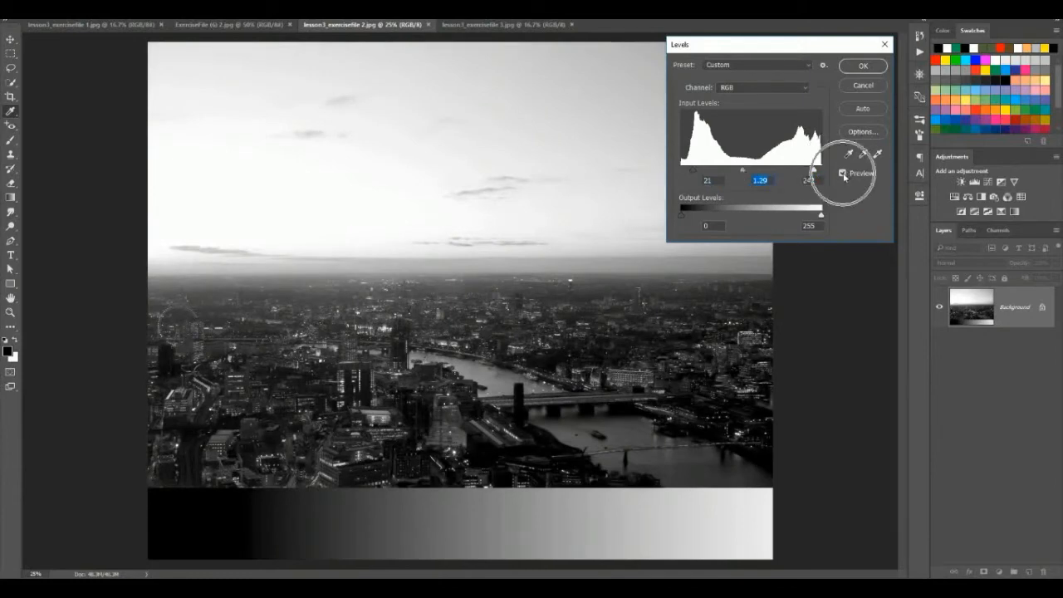
{"action": "left_click", "coordinate": [843, 173]}
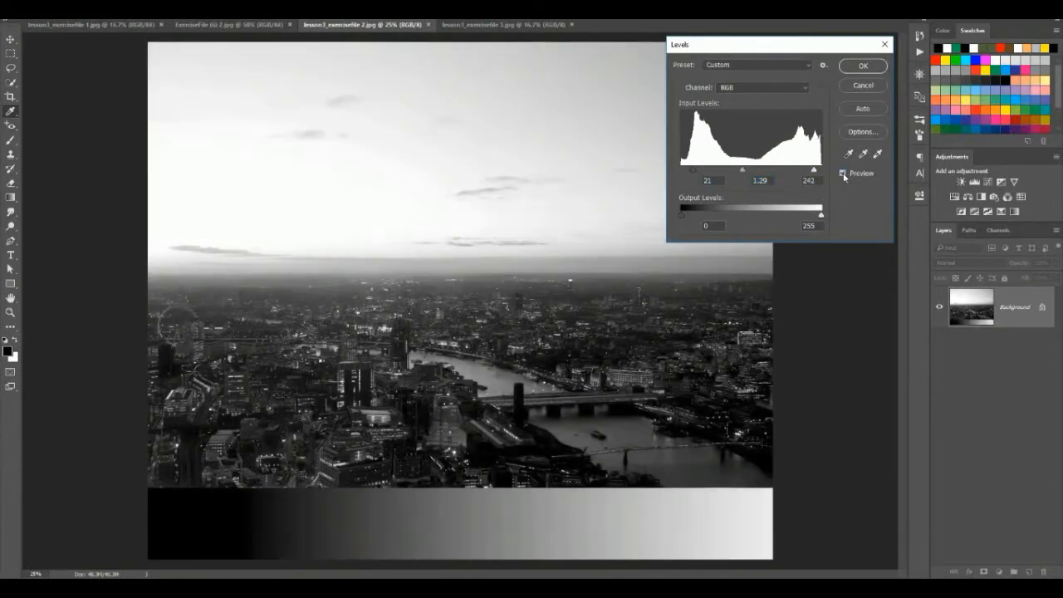
{"action": "left_click", "coordinate": [843, 174]}
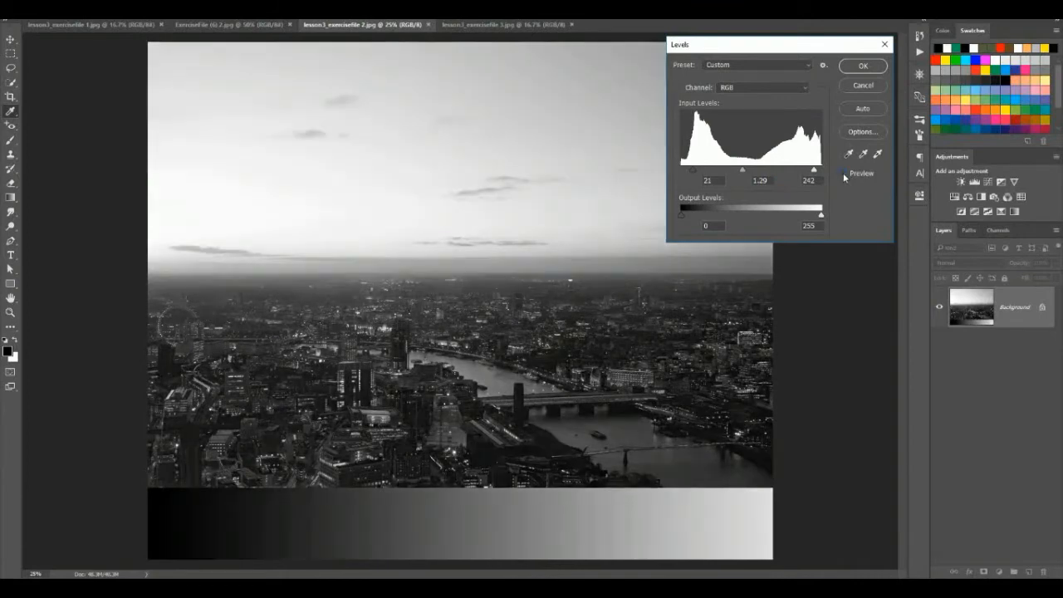
{"action": "left_click", "coordinate": [843, 173]}
{"action": "left_click", "coordinate": [843, 173]}
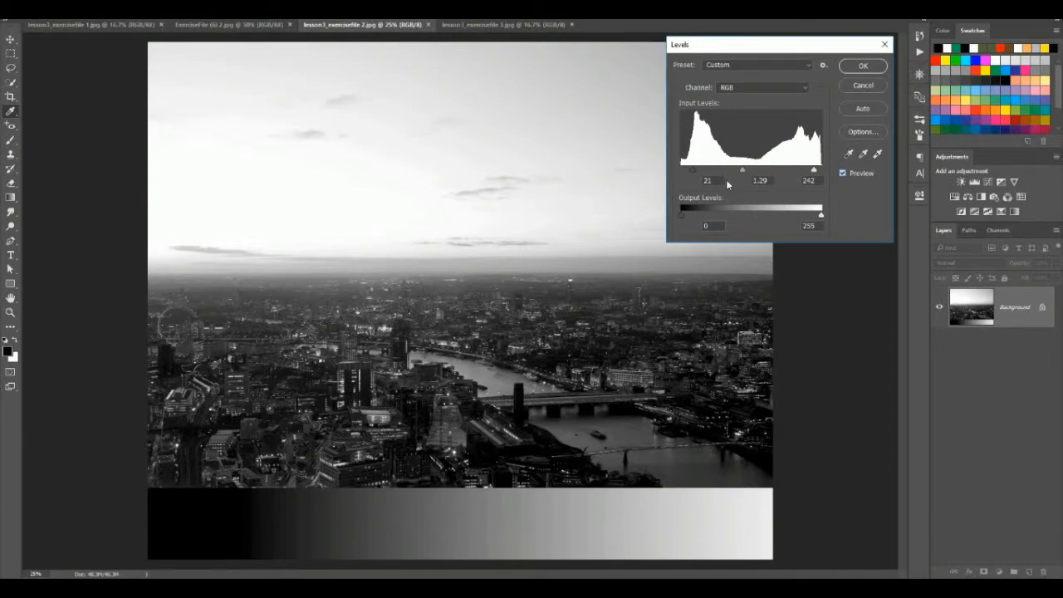
Step: Restore the Default Levels preset, try output black 41 and output white 190, and return each output to its full range
{"action": "left_click", "coordinate": [805, 65]}
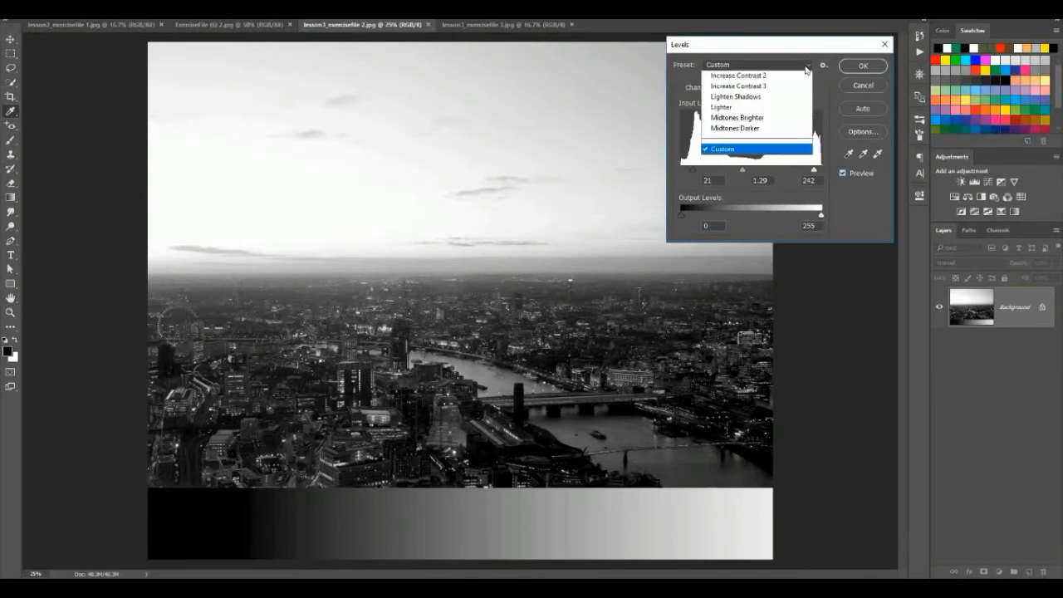
{"action": "left_click", "coordinate": [783, 76]}
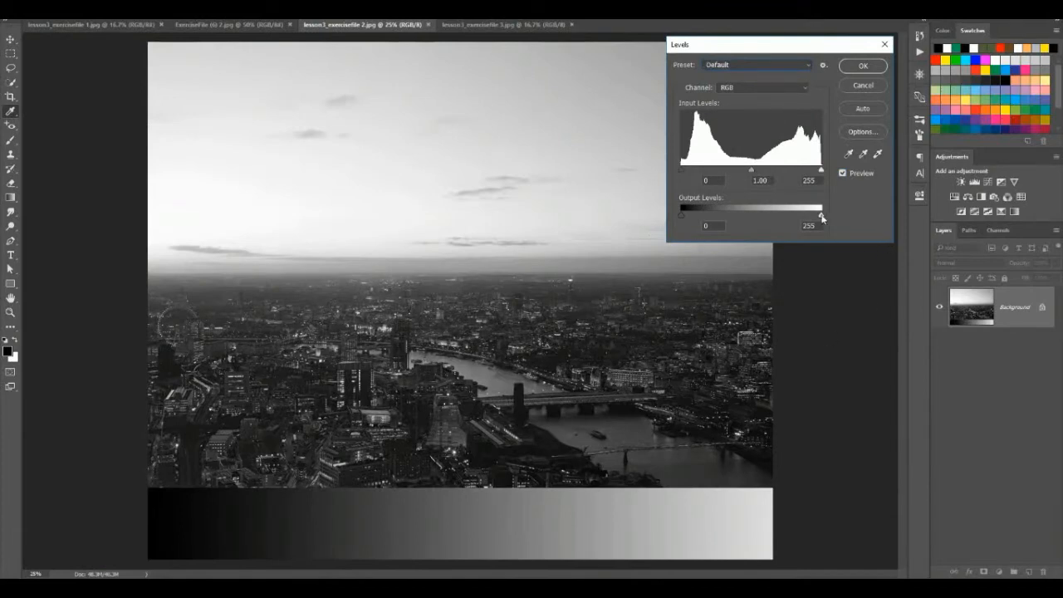
{"action": "mouse_move", "coordinate": [822, 217]}
{"action": "left_mouse_down"}
{"action": "mouse_move", "coordinate": [805, 220]}
{"action": "mouse_move", "coordinate": [824, 221]}
{"action": "left_mouse_up"}
{"action": "left_click", "coordinate": [217, 525]}
{"action": "left_click_drag", "start_coordinate": [683, 216], "coordinate": [703, 214]}
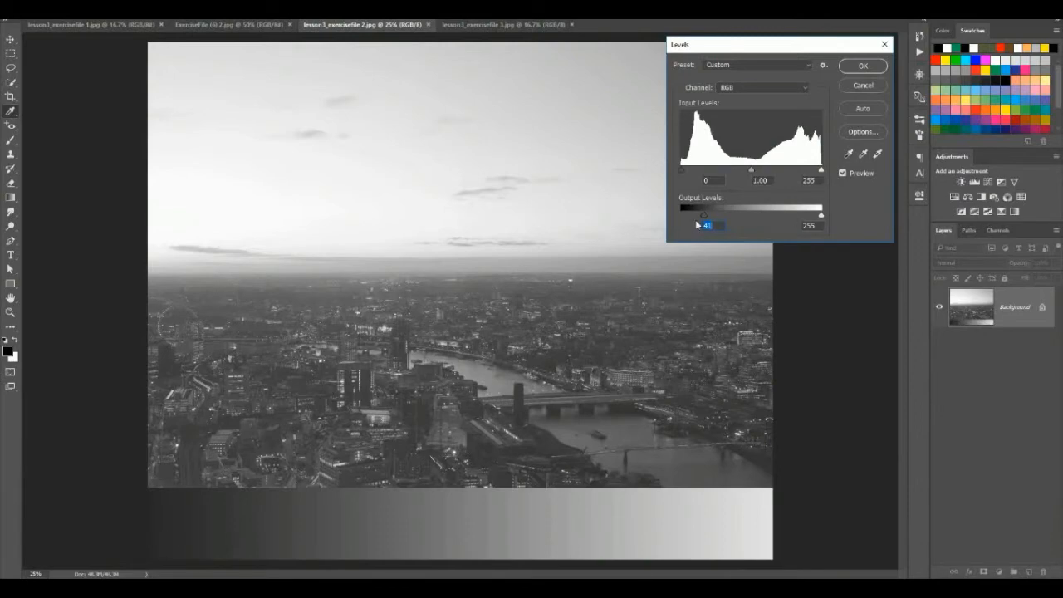
{"action": "left_click_drag", "start_coordinate": [703, 215], "coordinate": [681, 215]}
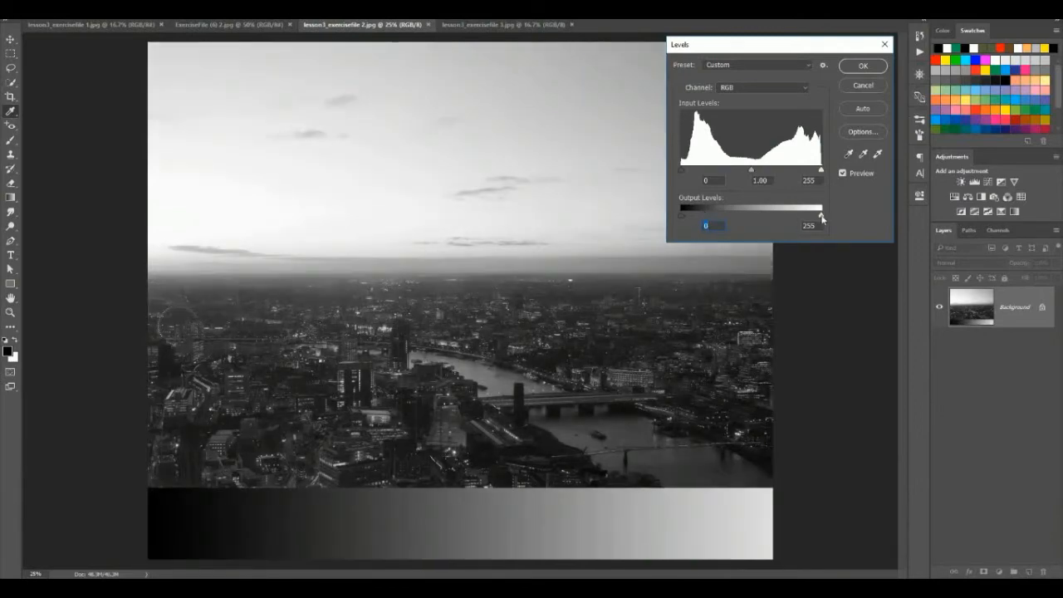
{"action": "left_click_drag", "start_coordinate": [820, 215], "coordinate": [787, 216]}
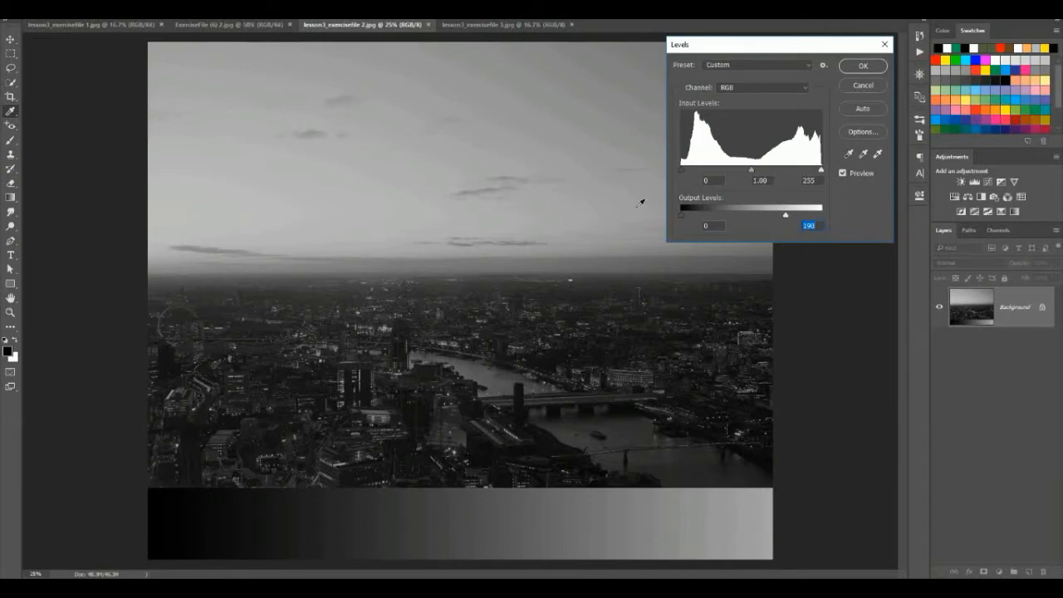
{"action": "left_click_drag", "start_coordinate": [784, 214], "coordinate": [821, 214]}
Step: Set the Levels output black to 32, the input shadows to 32 and the midtones to 1.43
{"action": "left_click_drag", "start_coordinate": [682, 216], "coordinate": [699, 217]}
{"action": "left_click_drag", "start_coordinate": [682, 171], "coordinate": [742, 171]}
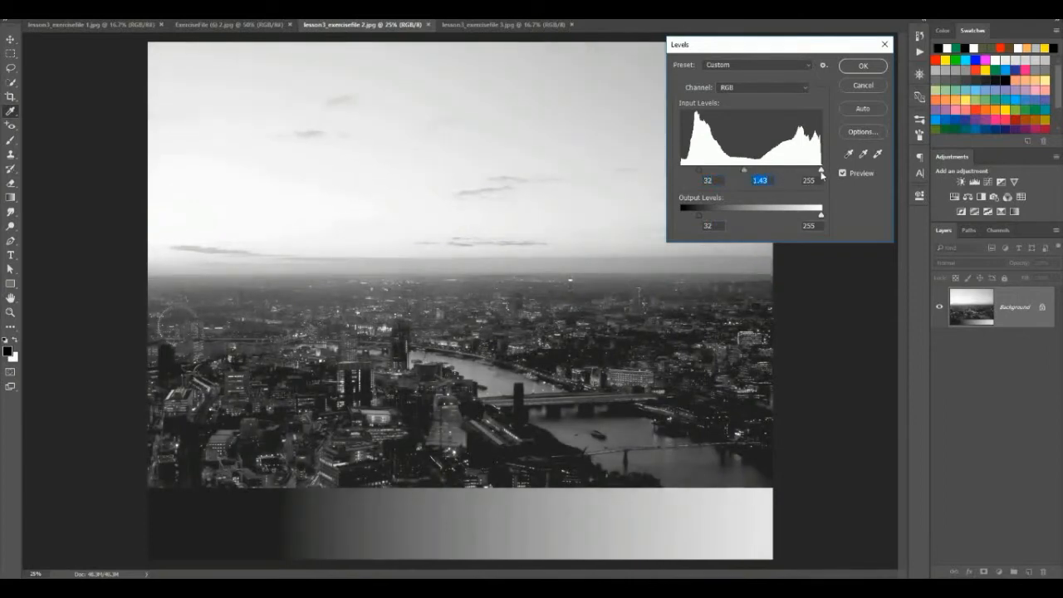
{"action": "left_click_drag", "start_coordinate": [821, 171], "coordinate": [821, 172]}
{"action": "left_click", "coordinate": [864, 155]}
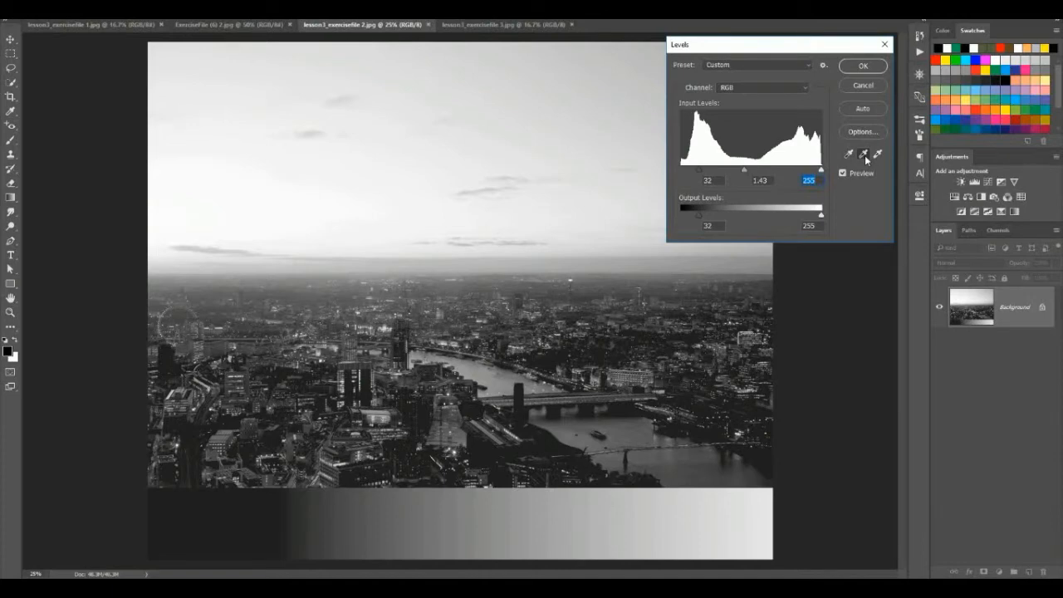
Step: Try darker Levels midtones around 1.03 on the cityscape and cancel the adjustment
{"action": "mouse_move", "coordinate": [744, 171]}
{"action": "left_mouse_down"}
{"action": "mouse_move", "coordinate": [777, 170]}
{"action": "mouse_move", "coordinate": [757, 171]}
{"action": "left_mouse_up"}
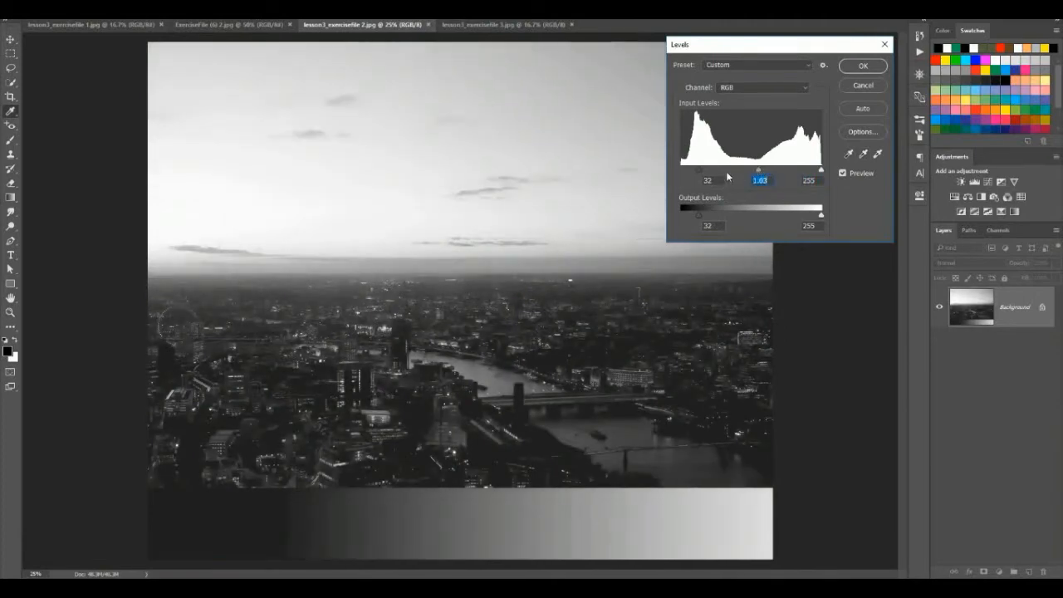
{"action": "left_click_drag", "start_coordinate": [763, 171], "coordinate": [756, 170]}
{"action": "left_click", "coordinate": [860, 87]}
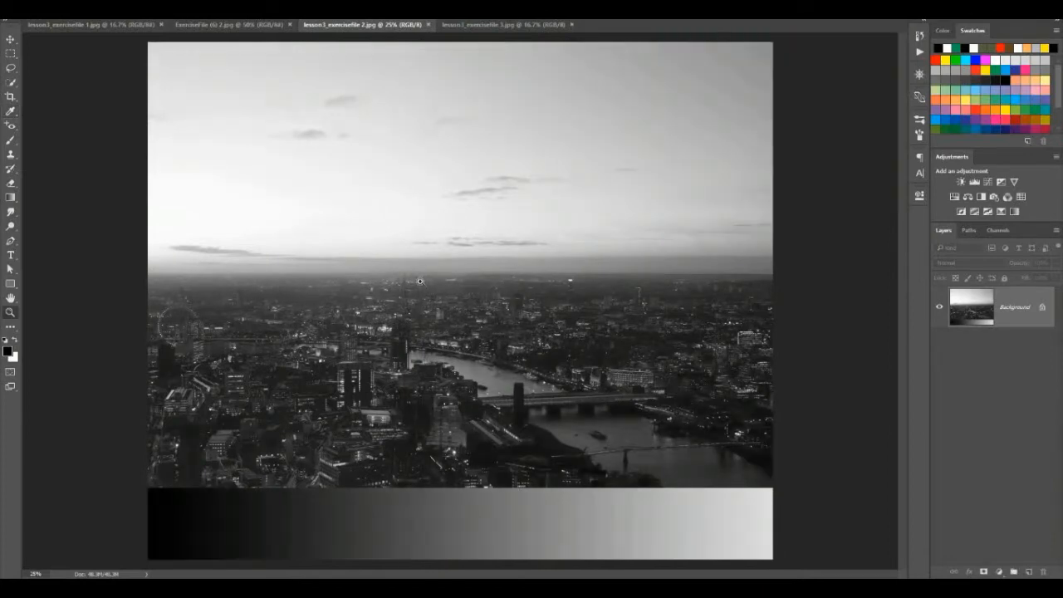
{"action": "key", "text": "z"}
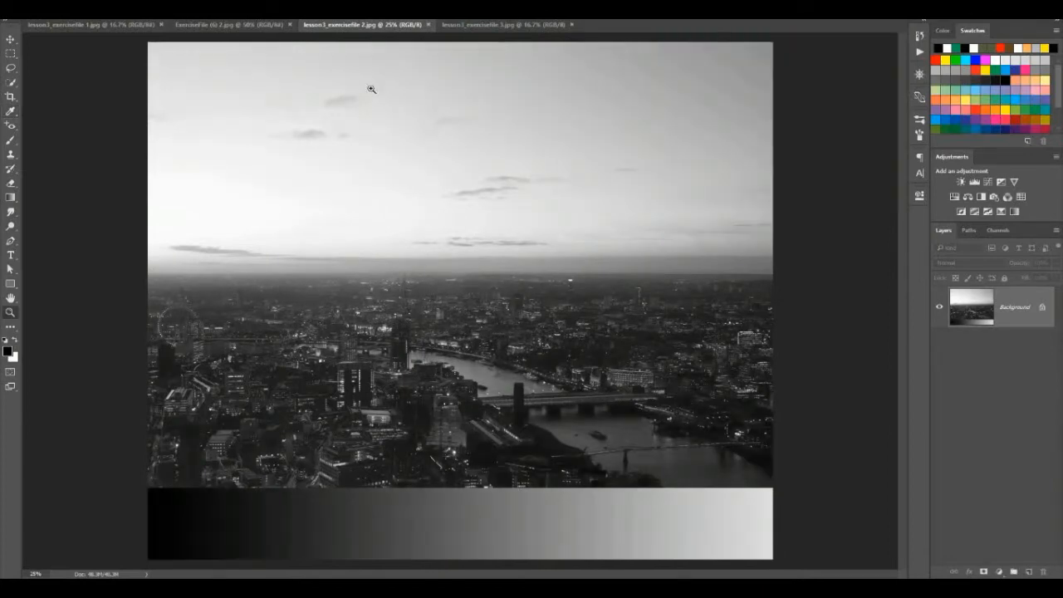
Step: Move the ExerciseFile (6) 2.jpg document to the end of the open files and switch to lesson3_exercisefile 3.jpg
{"action": "left_click", "coordinate": [238, 27]}
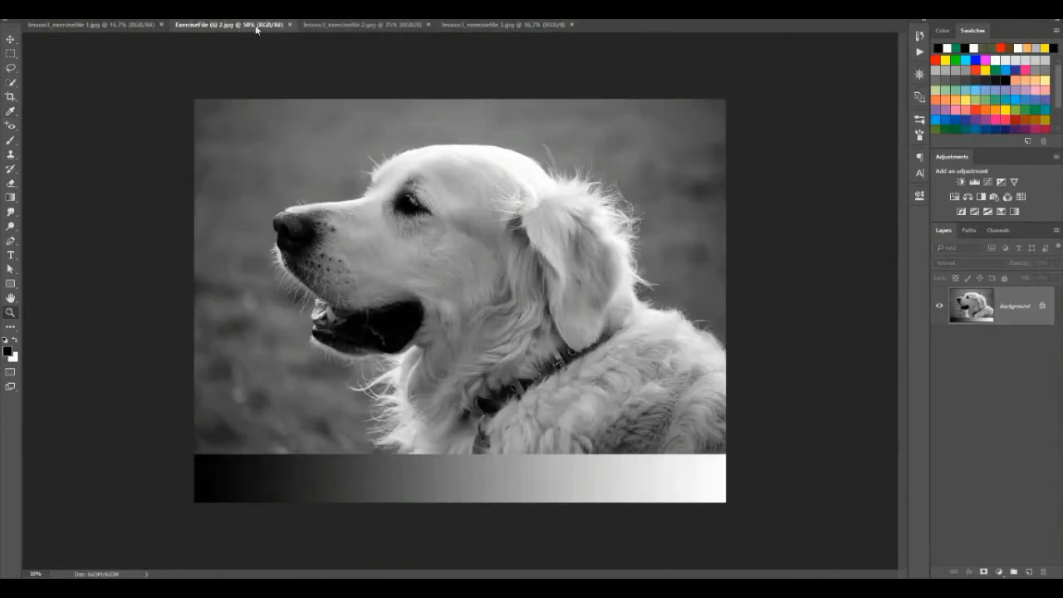
{"action": "left_click_drag", "start_coordinate": [258, 28], "coordinate": [575, 21]}
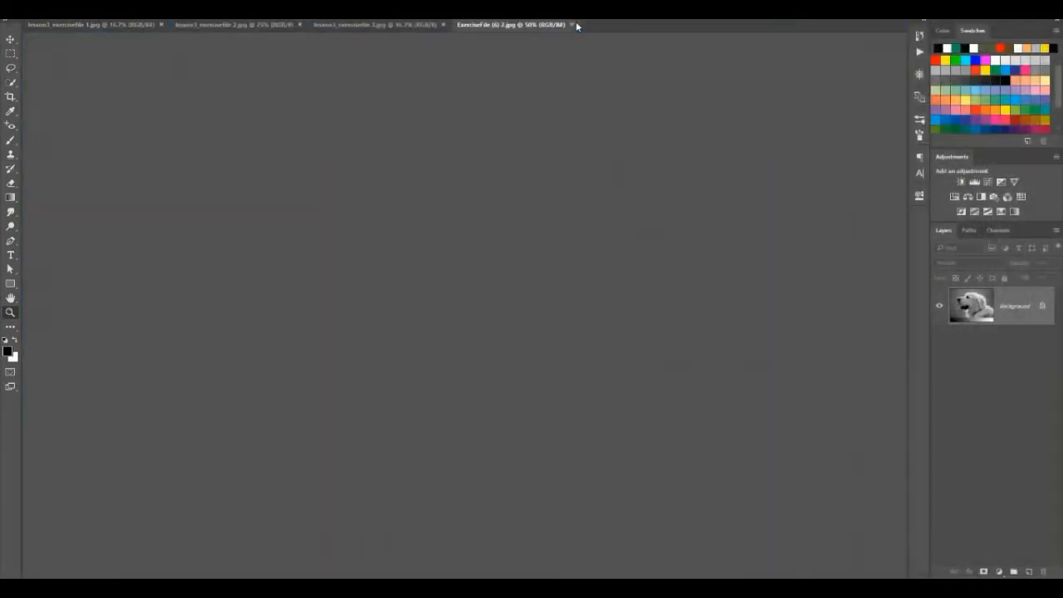
{"action": "left_click", "coordinate": [411, 25]}
{"action": "left_click", "coordinate": [483, 26]}
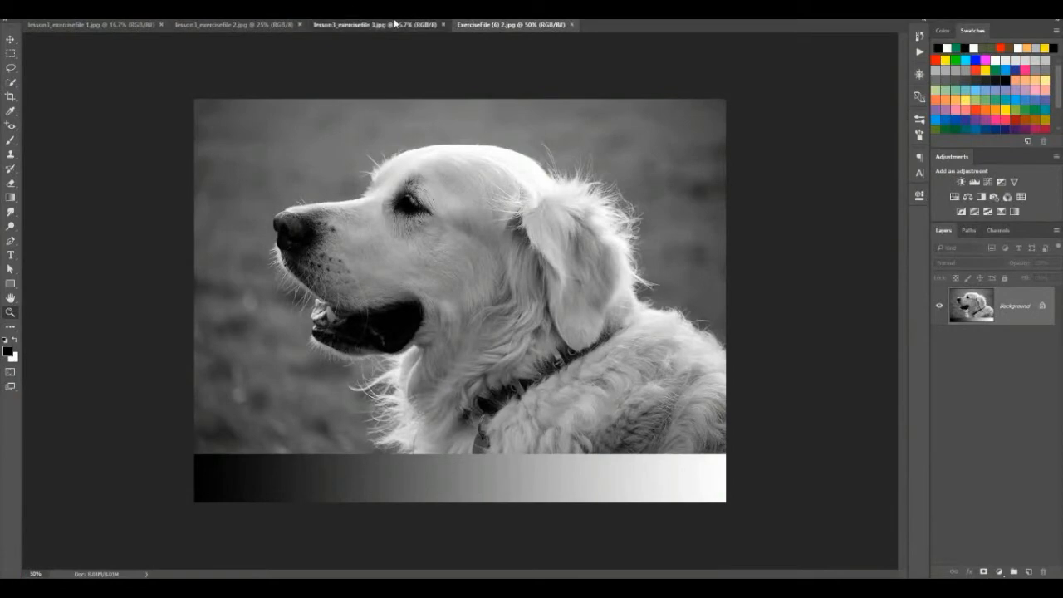
{"action": "left_click", "coordinate": [431, 26]}
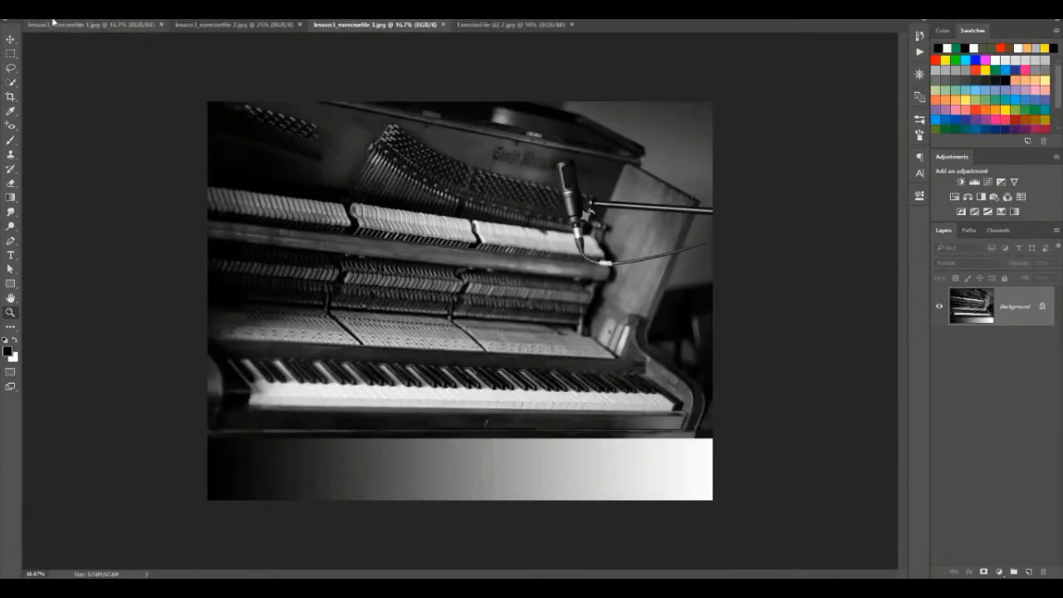
Step: Open the Curves adjustment for the piano image and move its dialog farther off the photo
{"action": "left_click", "coordinate": [73, 7]}
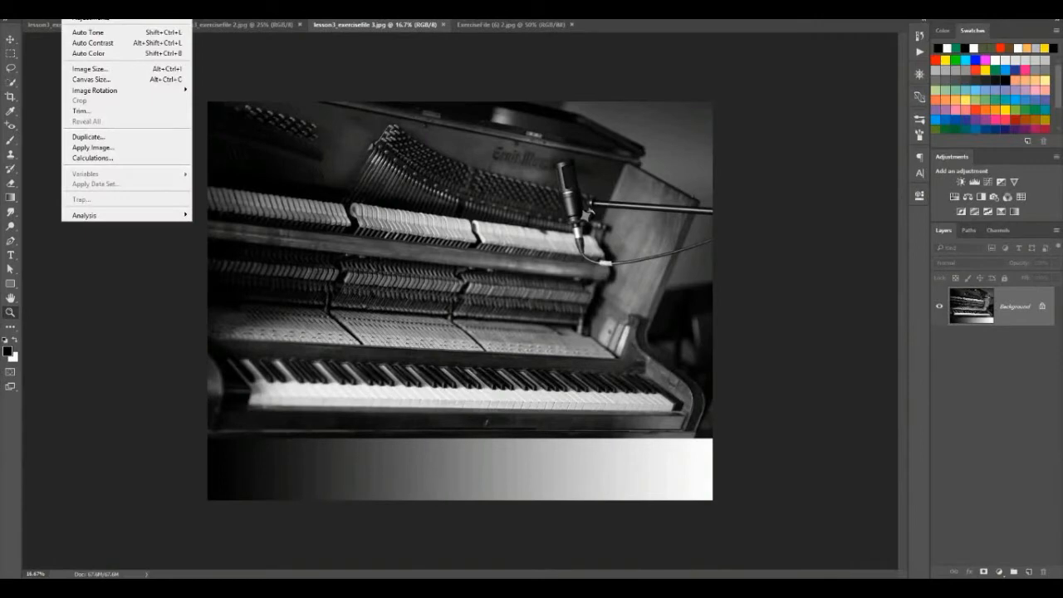
{"action": "mouse_move", "coordinate": [103, 20]}
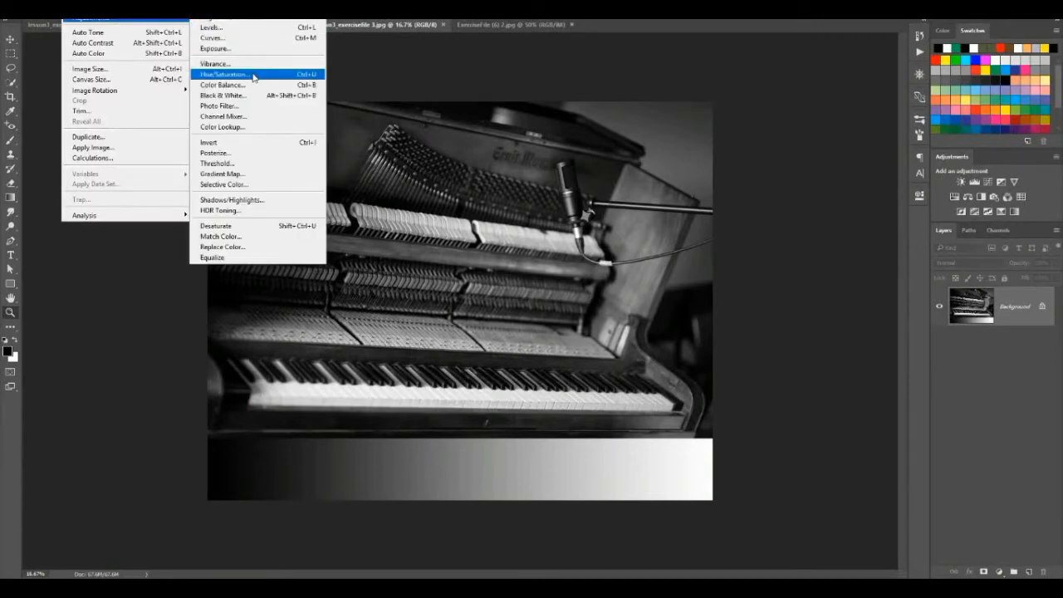
{"action": "left_click", "coordinate": [242, 45]}
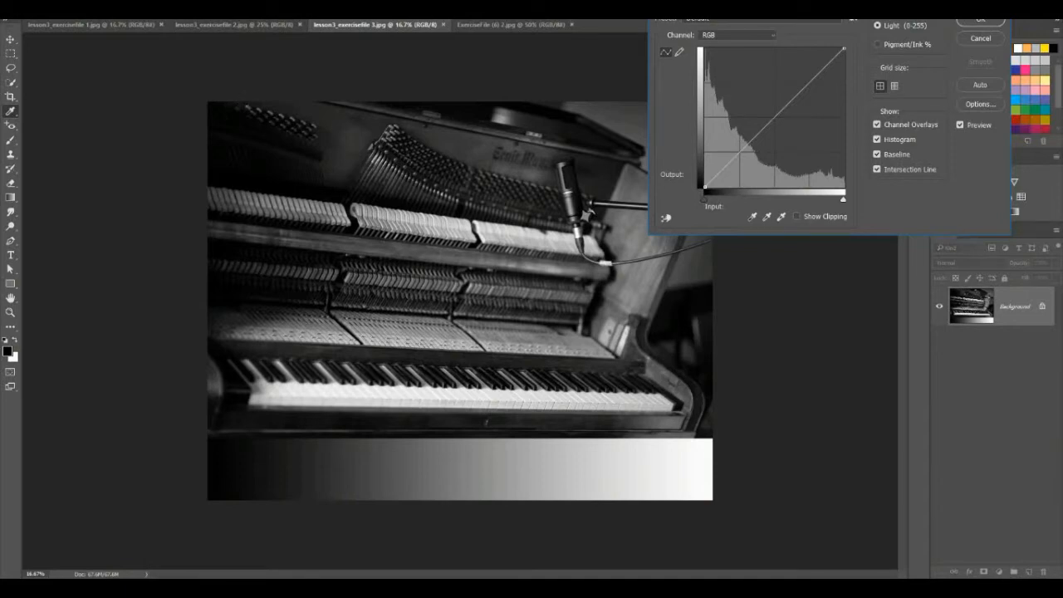
{"action": "left_click_drag", "start_coordinate": [823, 7], "coordinate": [857, 14]}
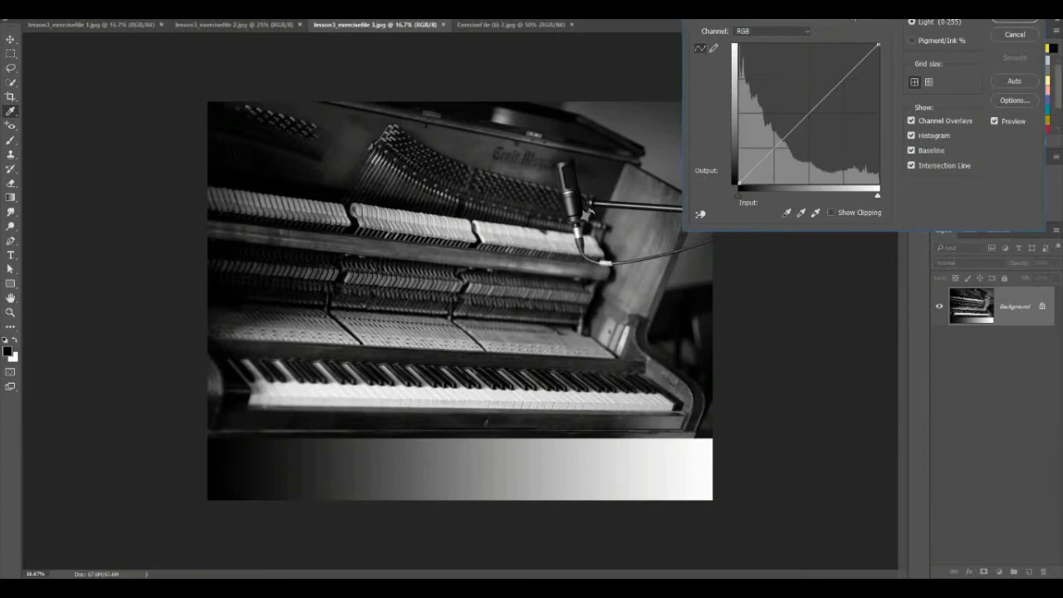
Step: Try the Darker (RGB) and Linear Contrast (RGB) presets in Curves
{"action": "left_click", "coordinate": [853, 17]}
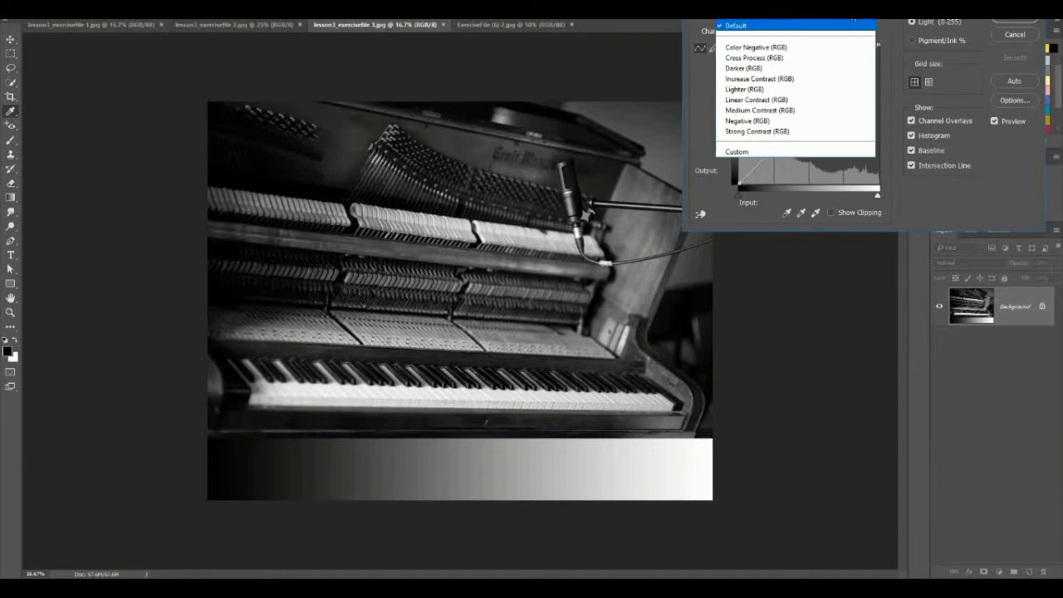
{"action": "left_click", "coordinate": [825, 69]}
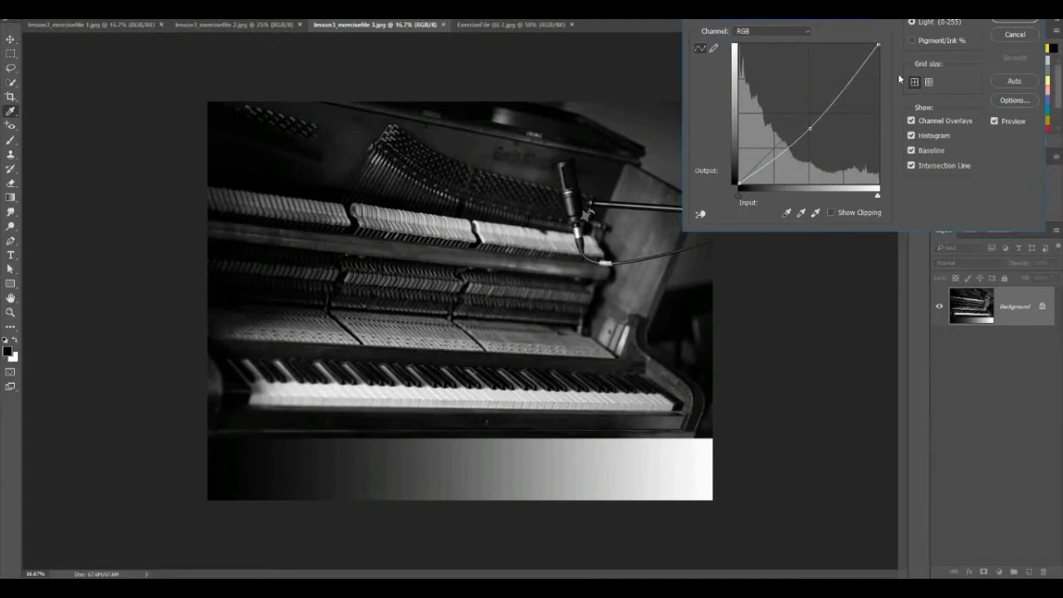
{"action": "left_click", "coordinate": [855, 18]}
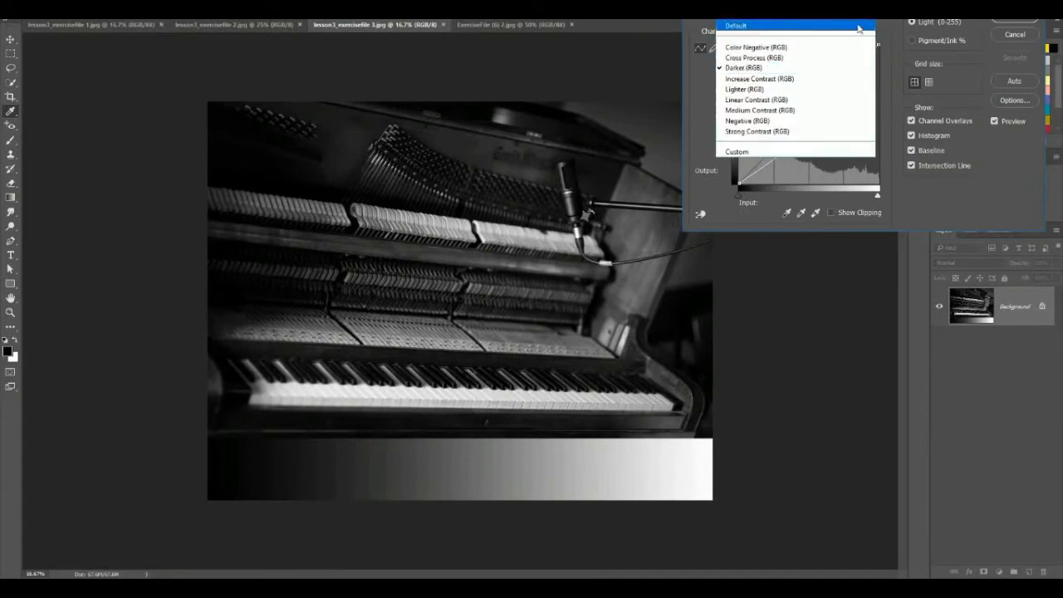
{"action": "left_click", "coordinate": [787, 100]}
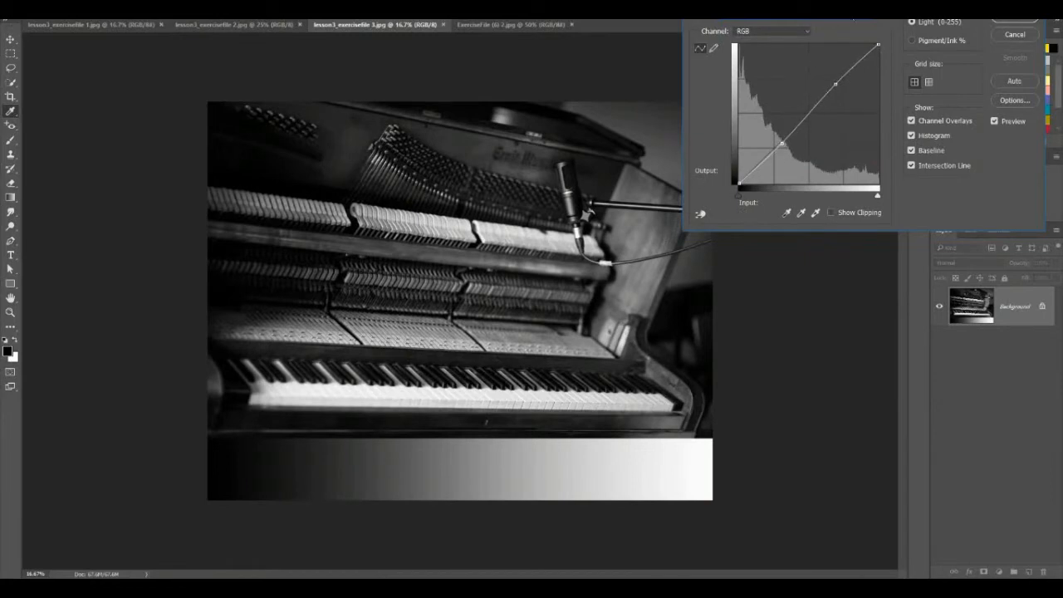
Step: Try the Medium Contrast (RGB) and Strong Contrast (RGB) presets in Curves, ending back on Default
{"action": "left_click", "coordinate": [835, 26]}
{"action": "left_click", "coordinate": [802, 111]}
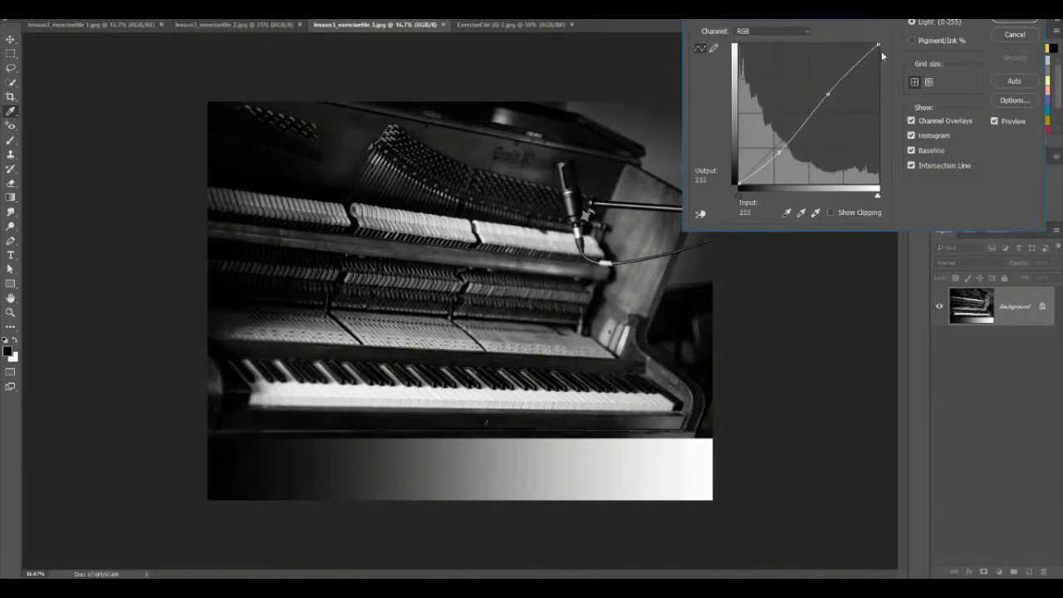
{"action": "left_click", "coordinate": [809, 23]}
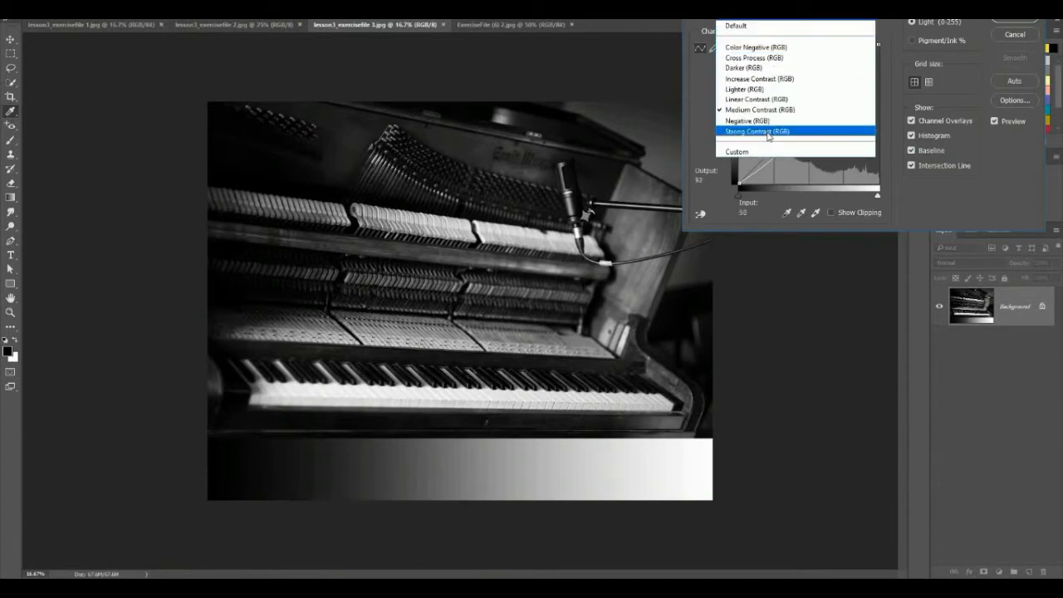
{"action": "left_click", "coordinate": [801, 131]}
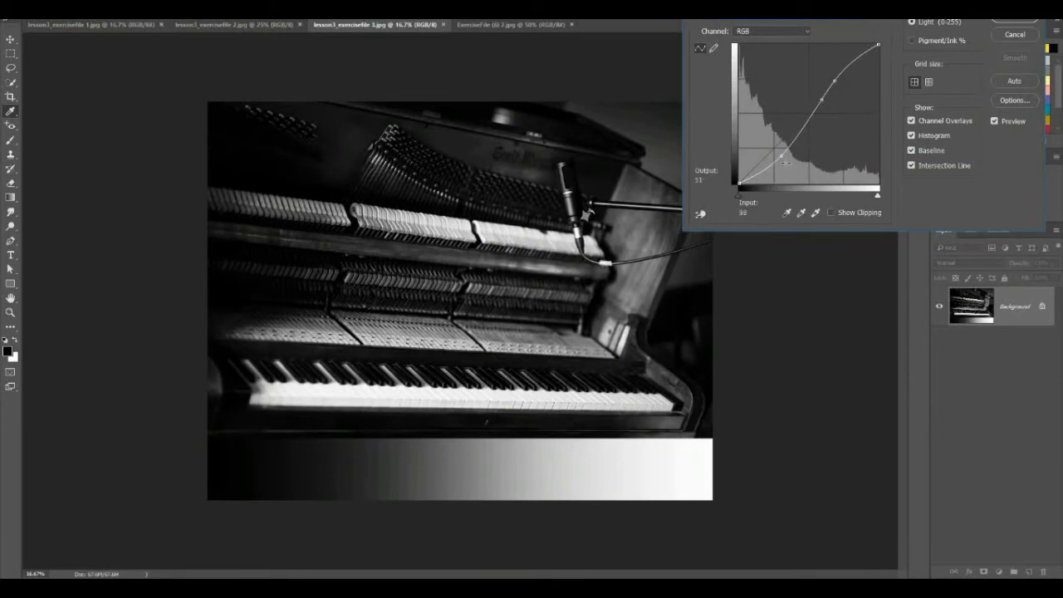
{"action": "left_click", "coordinate": [866, 21]}
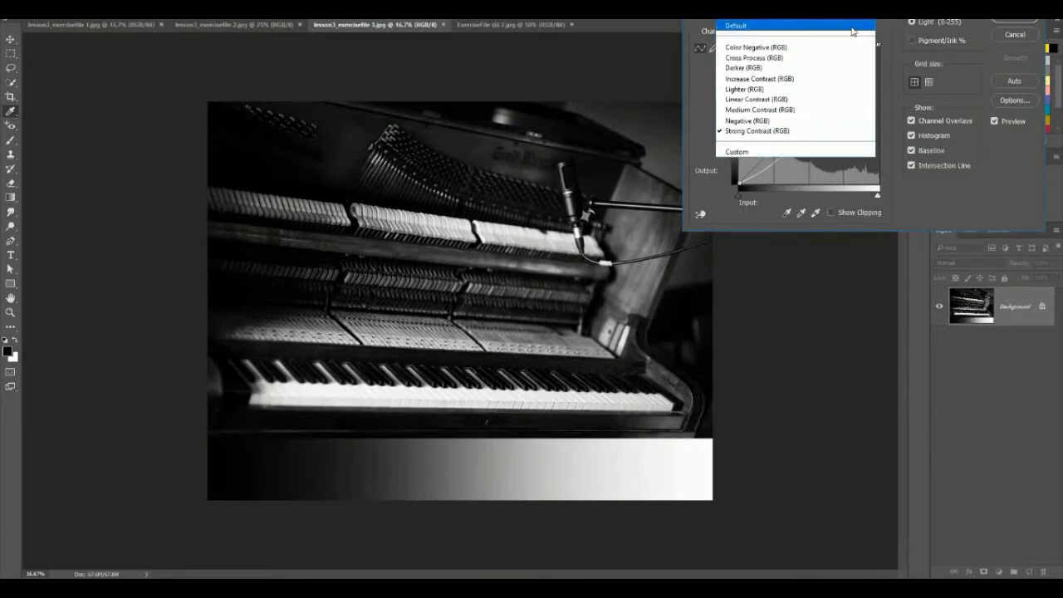
{"action": "left_click", "coordinate": [851, 27]}
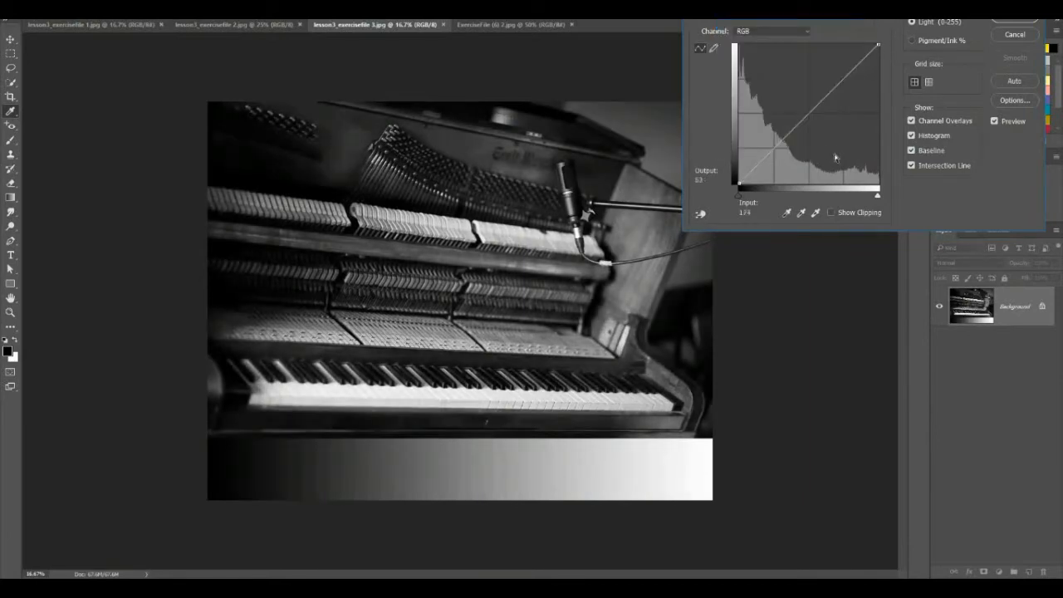
Step: Add a curve point lifting the shadows from input 54 to output 64 and another lowering the highlights near input 200
{"action": "left_click", "coordinate": [808, 113]}
{"action": "left_click_drag", "start_coordinate": [808, 113], "coordinate": [769, 148]}
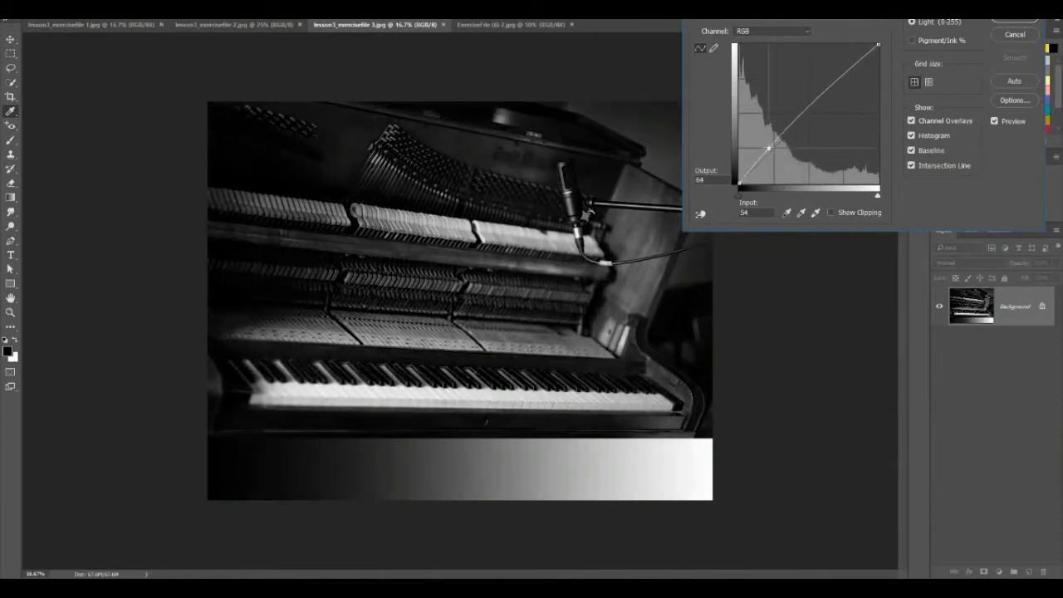
{"action": "left_click", "coordinate": [844, 79]}
{"action": "left_click_drag", "start_coordinate": [845, 80], "coordinate": [847, 83]}
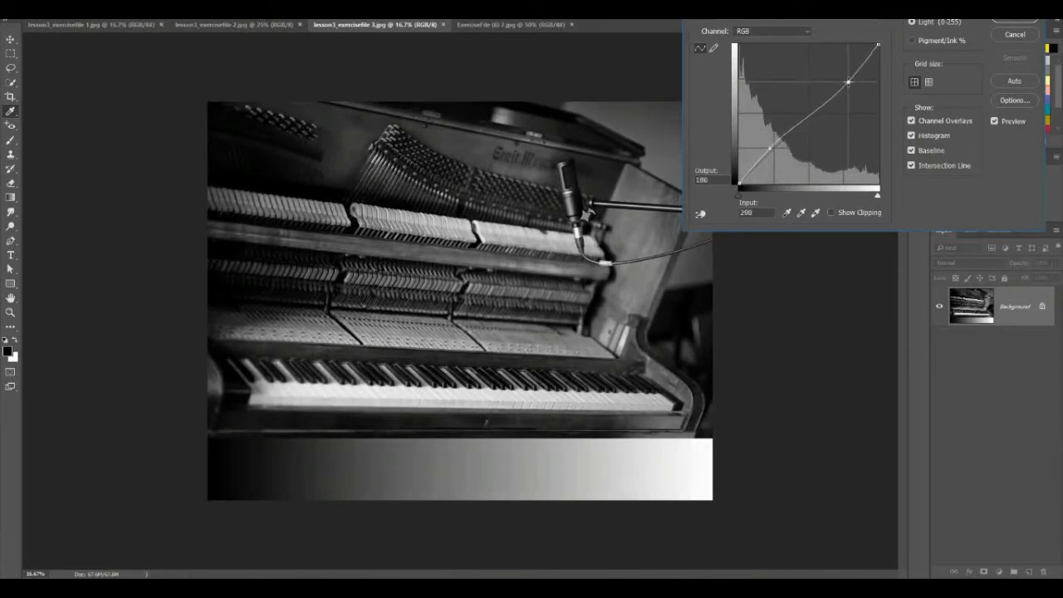
Step: Toggle the Curves preview off and on to compare the adjusted piano photo with the original
{"action": "left_click", "coordinate": [995, 121]}
{"action": "left_click", "coordinate": [994, 121]}
{"action": "left_click", "coordinate": [994, 121]}
{"action": "left_click", "coordinate": [995, 122]}
Step: Try adjusting the middle of the curve and delete the shadow point
{"action": "left_click", "coordinate": [813, 113]}
{"action": "left_click_drag", "start_coordinate": [814, 114], "coordinate": [818, 112]}
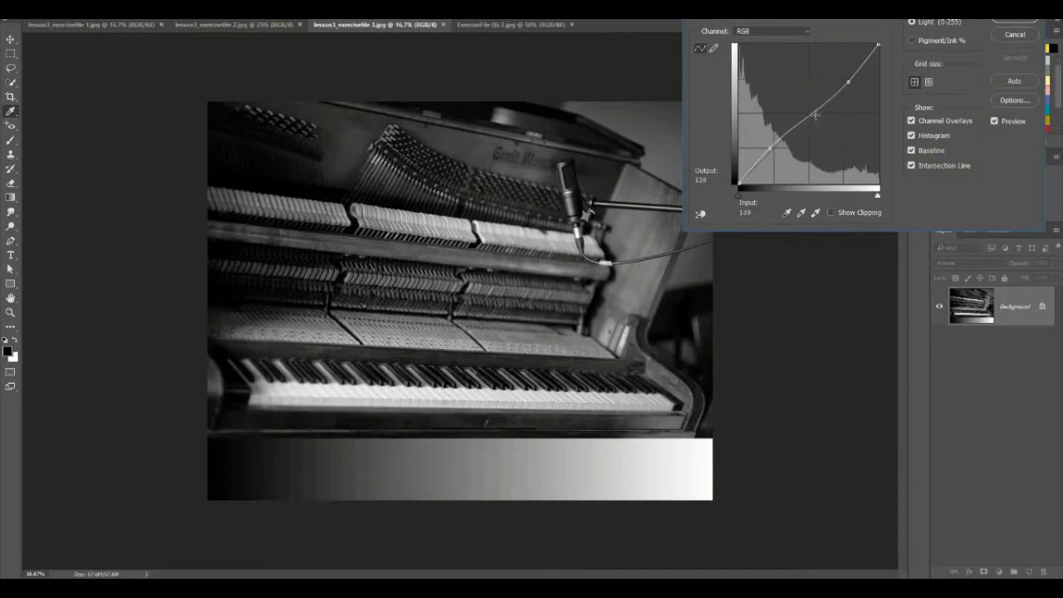
{"action": "left_click", "coordinate": [769, 147]}
{"action": "left_click_drag", "start_coordinate": [769, 147], "coordinate": [768, 148]}
{"action": "key", "text": "Delete"}
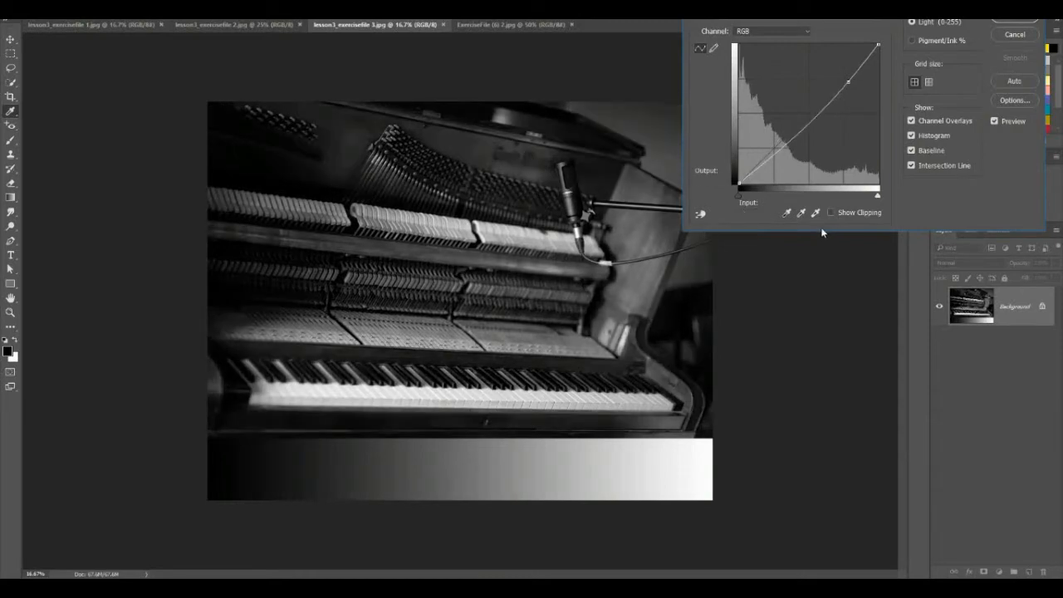
Step: Try a black point at input 24, return it to 0 and remove the highlight point from the curve
{"action": "left_click", "coordinate": [739, 196]}
{"action": "left_click_drag", "start_coordinate": [739, 200], "coordinate": [752, 202]}
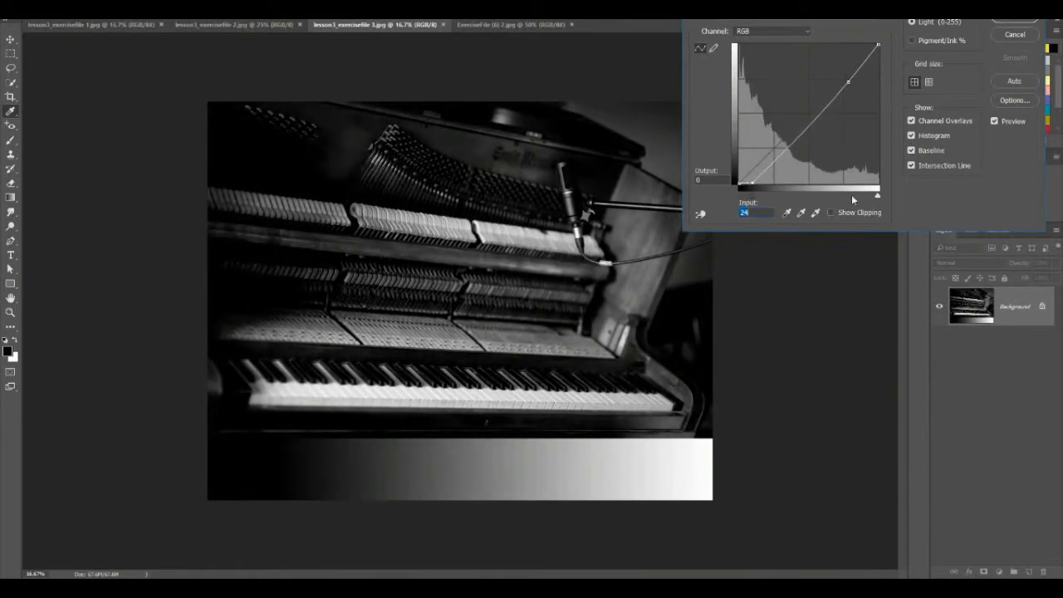
{"action": "mouse_move", "coordinate": [876, 198]}
{"action": "left_mouse_down"}
{"action": "mouse_move", "coordinate": [863, 195]}
{"action": "mouse_move", "coordinate": [879, 196]}
{"action": "left_mouse_up"}
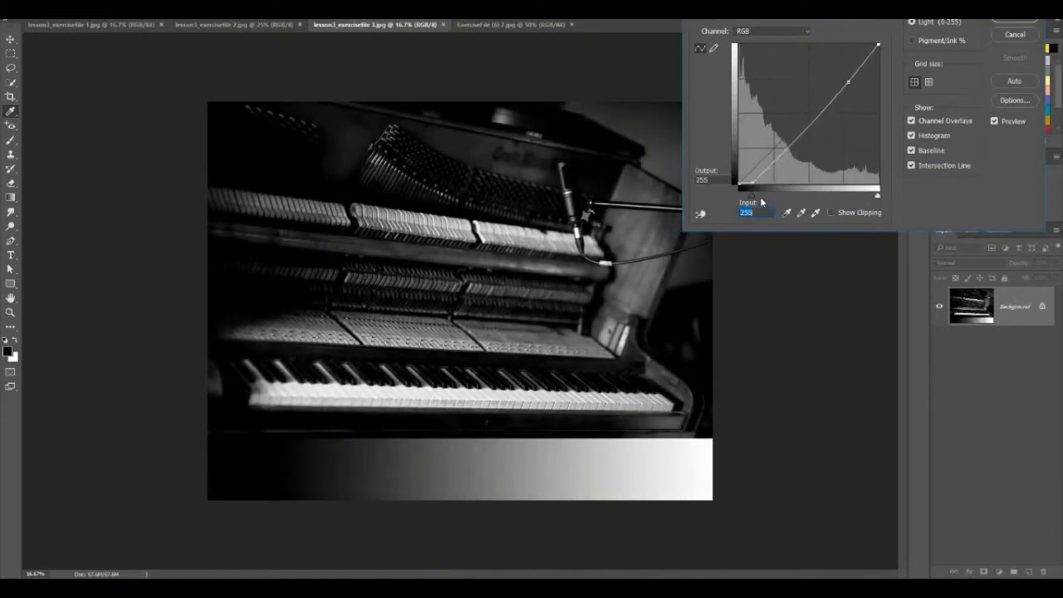
{"action": "left_click_drag", "start_coordinate": [739, 196], "coordinate": [739, 198]}
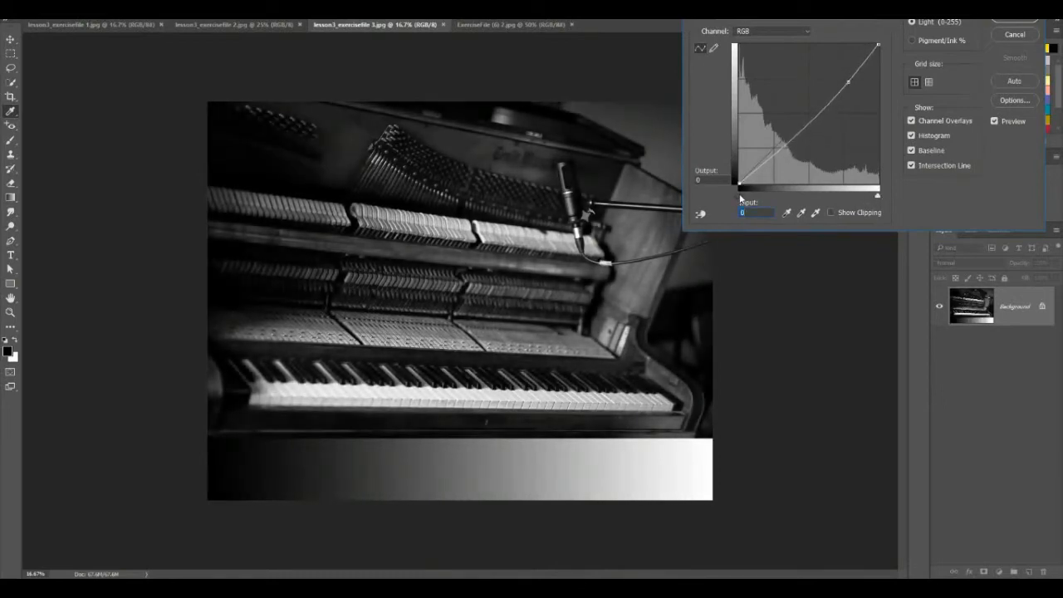
{"action": "left_click", "coordinate": [848, 81]}
{"action": "left_click_drag", "start_coordinate": [848, 80], "coordinate": [819, 96]}
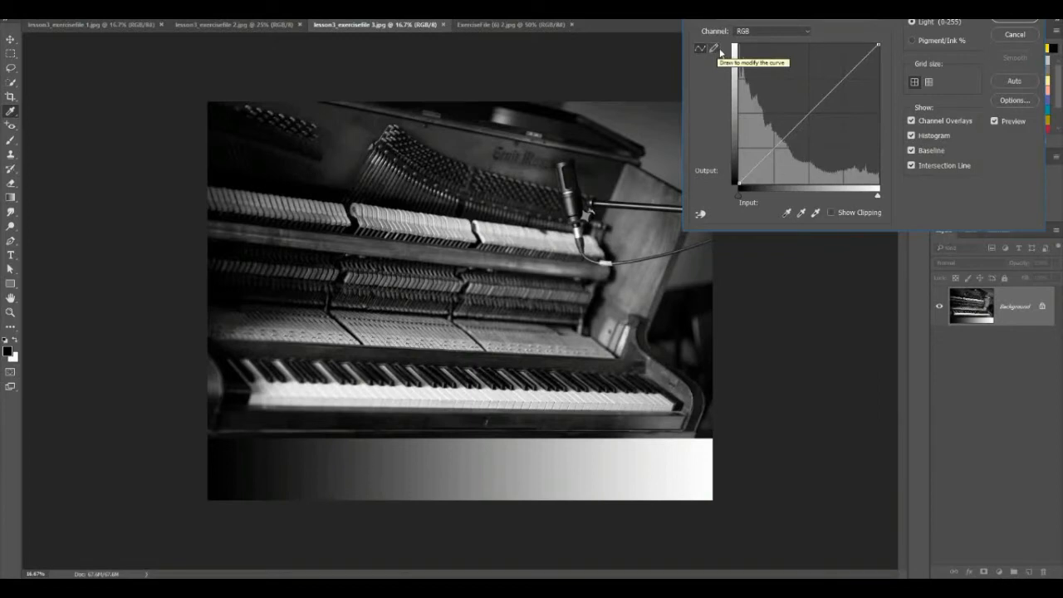
Step: Check which channels the Curves adjustment offers, keeping RGB selected
{"action": "left_click", "coordinate": [772, 33]}
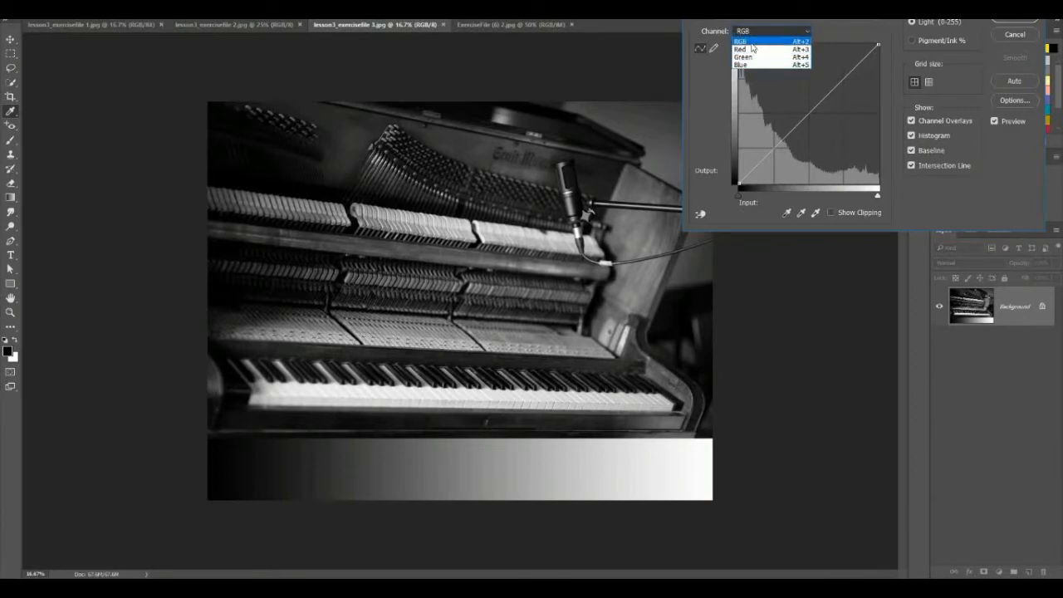
{"action": "left_click", "coordinate": [751, 43]}
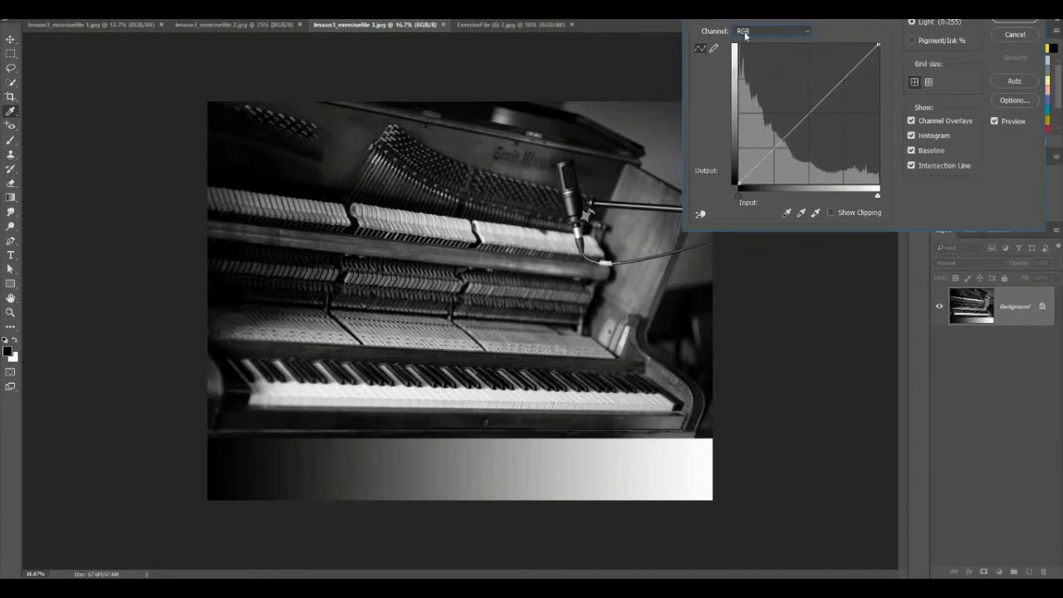
{"action": "left_click", "coordinate": [802, 30]}
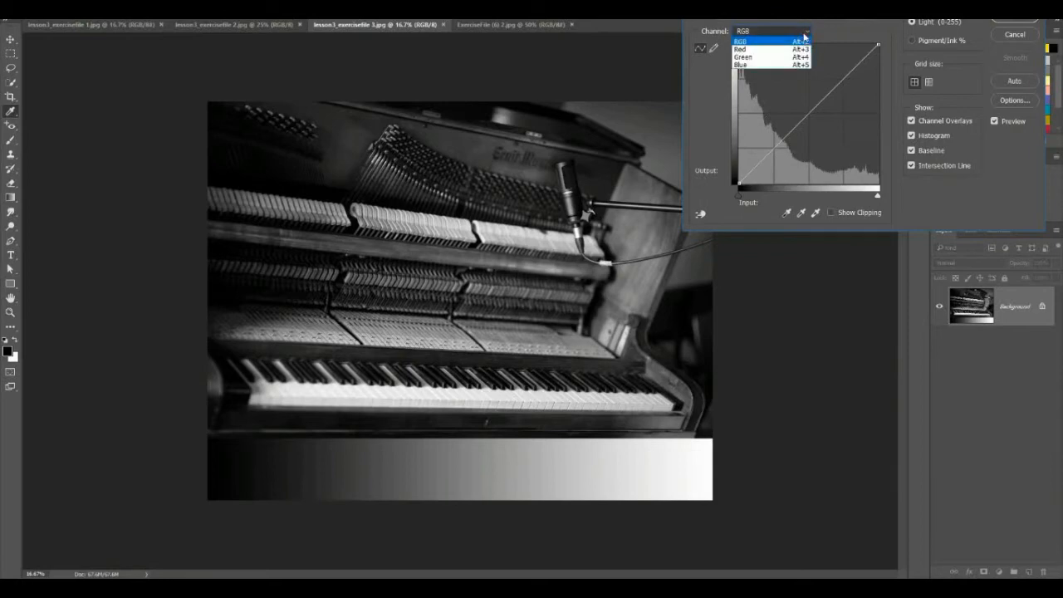
{"action": "left_click", "coordinate": [801, 29]}
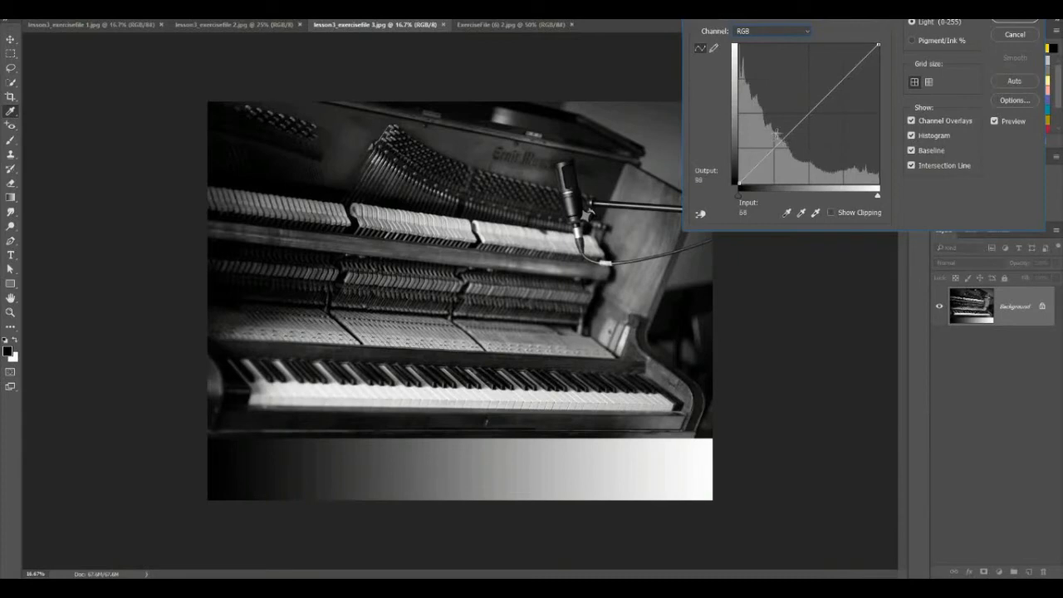
Step: Use the on-image adjustment tool on the gradient strip to add a midtone curve point and darken the midtones
{"action": "left_click", "coordinate": [700, 213]}
{"action": "left_click", "coordinate": [702, 215]}
{"action": "left_click", "coordinate": [464, 463], "text": "ctrl"}
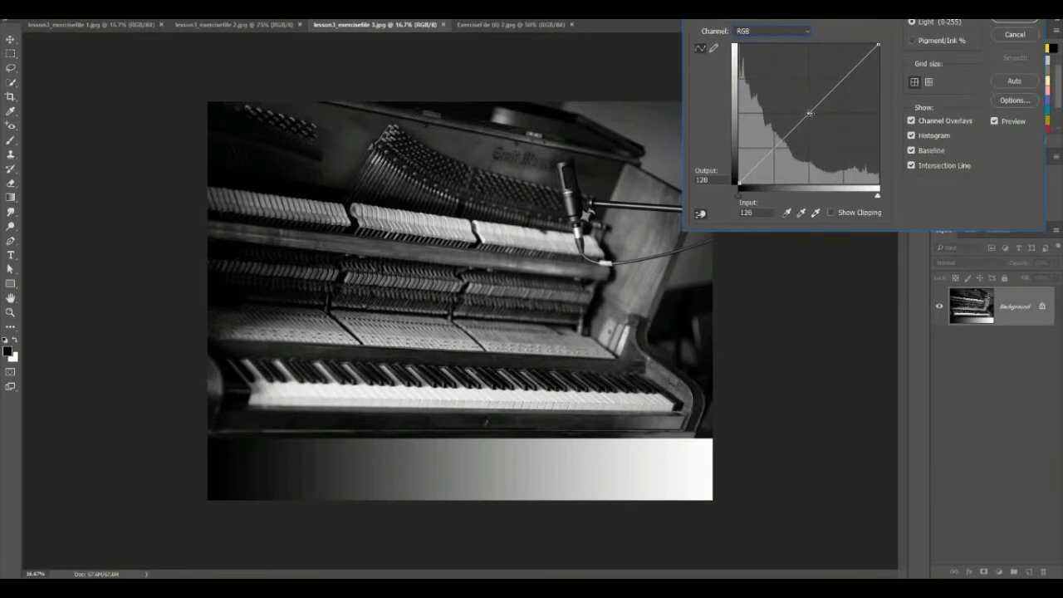
{"action": "left_click_drag", "start_coordinate": [810, 113], "coordinate": [818, 115]}
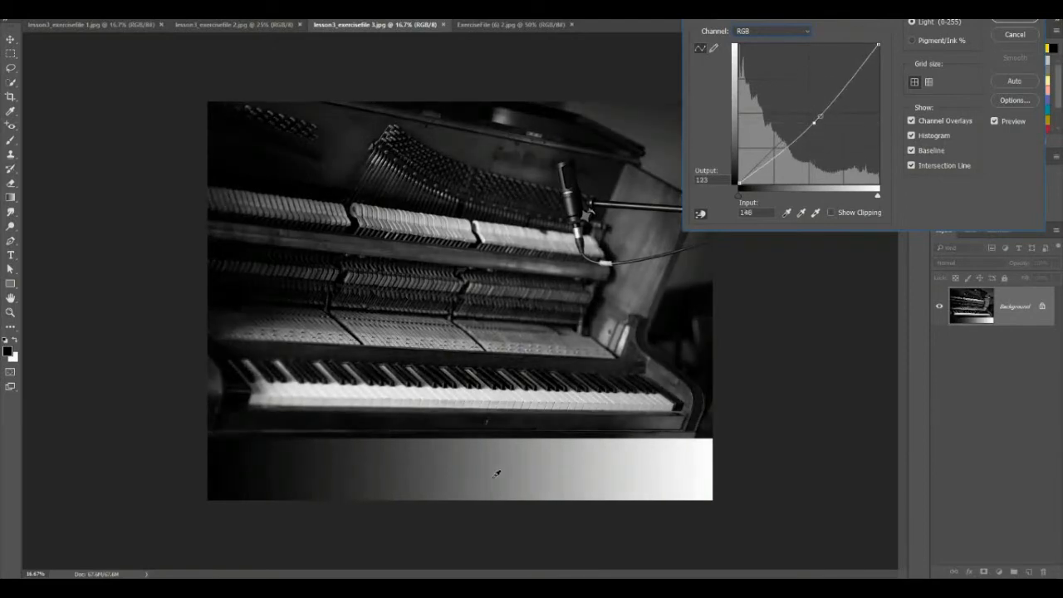
Step: Try a highlight point at input 231, output 242, and the Auto correction, and cancel the Curves adjustment
{"action": "left_click", "coordinate": [700, 215]}
{"action": "left_click_drag", "start_coordinate": [872, 53], "coordinate": [864, 52]}
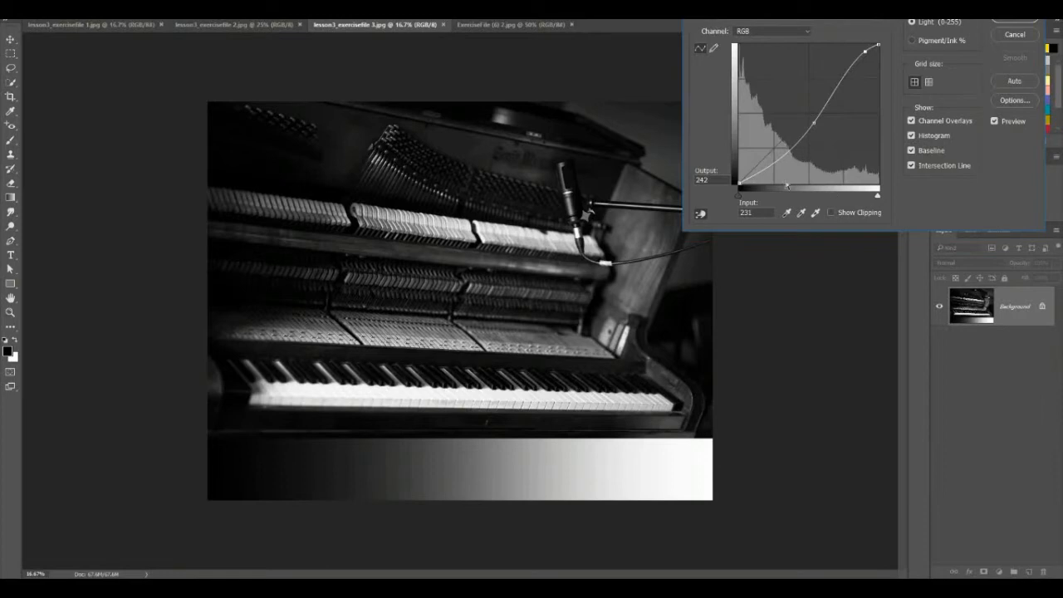
{"action": "left_click", "coordinate": [1014, 82]}
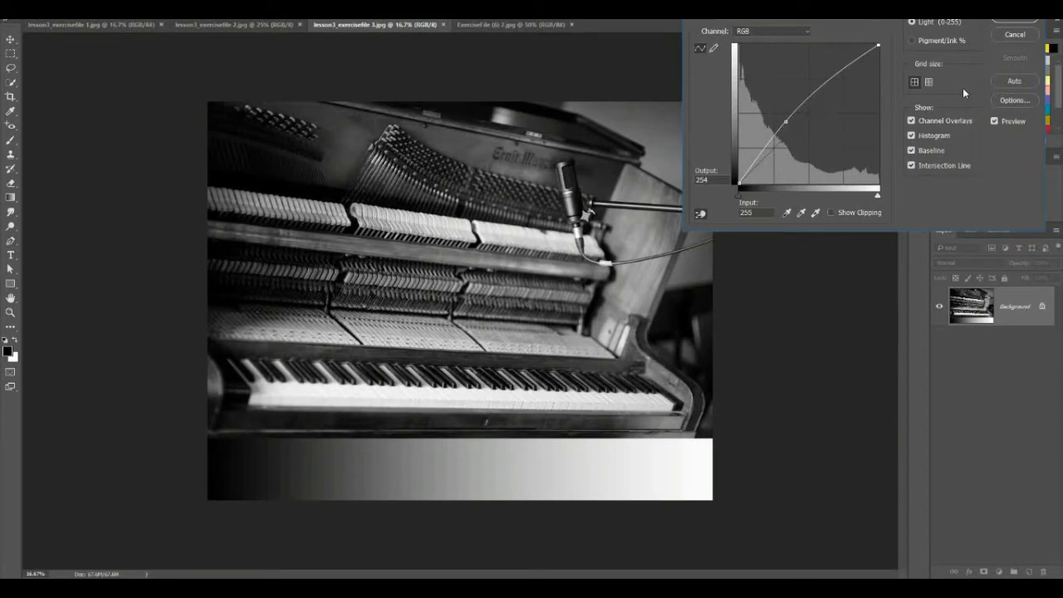
{"action": "left_click", "coordinate": [1016, 36]}
Step: Open the landscape image lesson3_exercisefile (1)
{"action": "key", "text": "alt+f"}
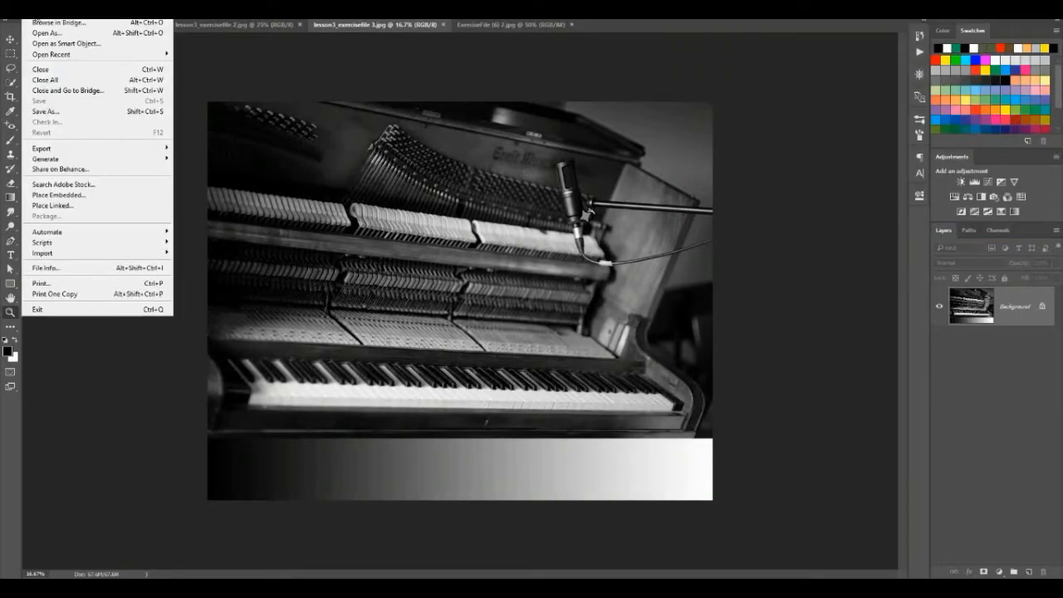
{"action": "key", "text": "o"}
{"action": "left_click", "coordinate": [259, 98]}
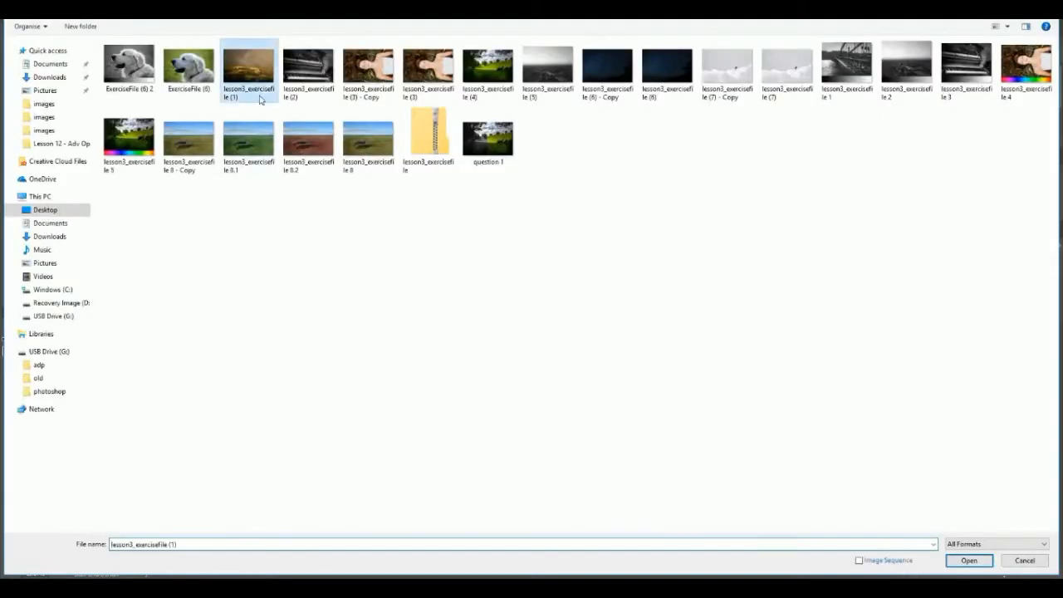
{"action": "left_click", "coordinate": [968, 561]}
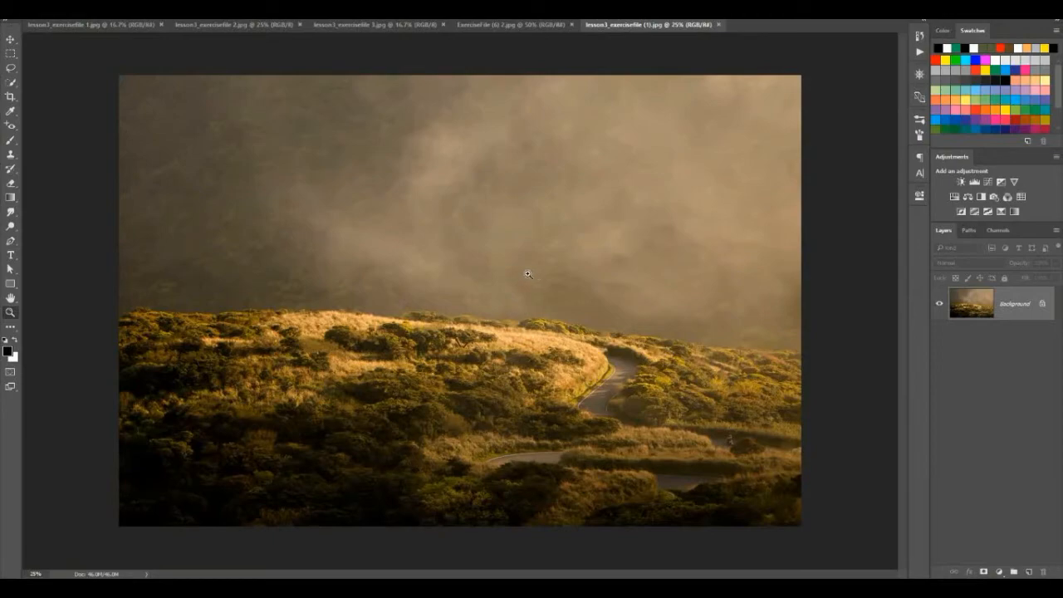
{"action": "left_click_drag", "start_coordinate": [503, 318], "coordinate": [512, 330]}
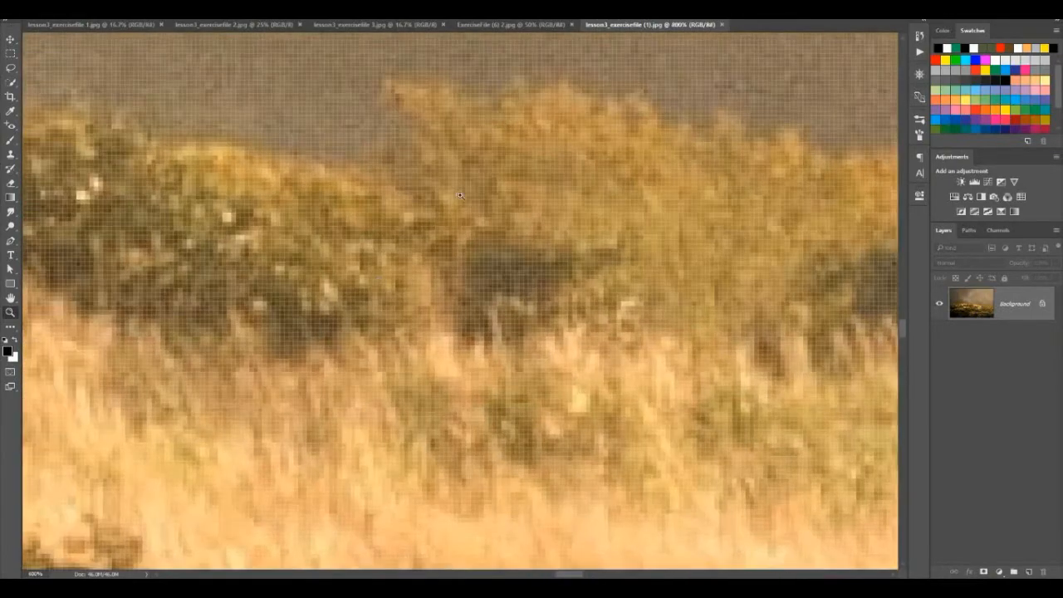
{"action": "left_click", "coordinate": [509, 267], "text": "alt"}
{"action": "left_click_drag", "start_coordinate": [509, 267], "coordinate": [508, 267]}
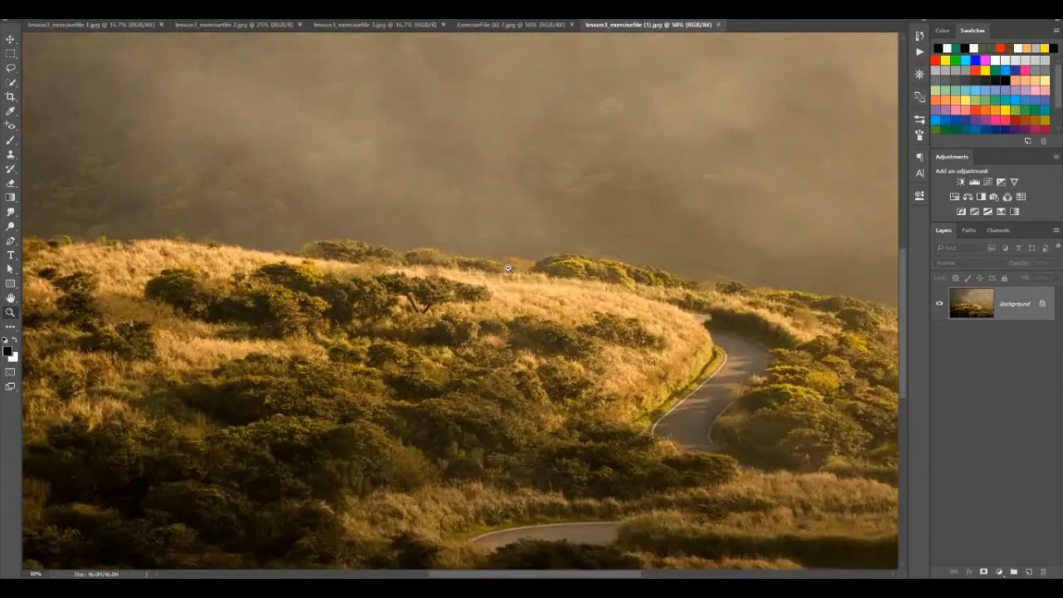
{"action": "left_click", "coordinate": [508, 268], "text": "alt"}
{"action": "left_click", "coordinate": [508, 270], "text": "alt"}
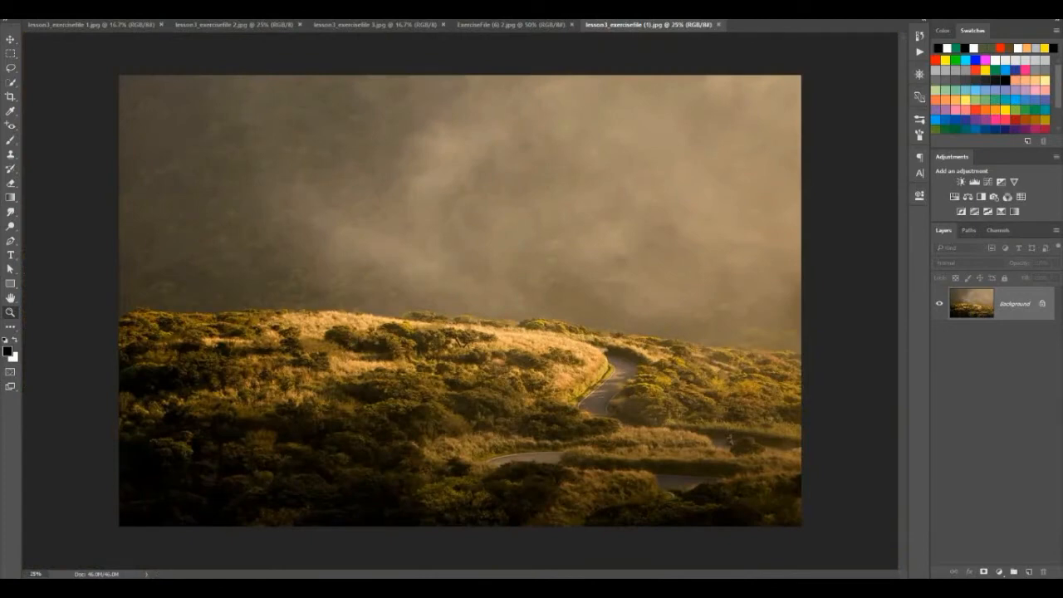
Step: Try Brightness 54 and Contrast 2 on the landscape photo and cancel the Brightness/Contrast adjustment
{"action": "left_click", "coordinate": [73, 11]}
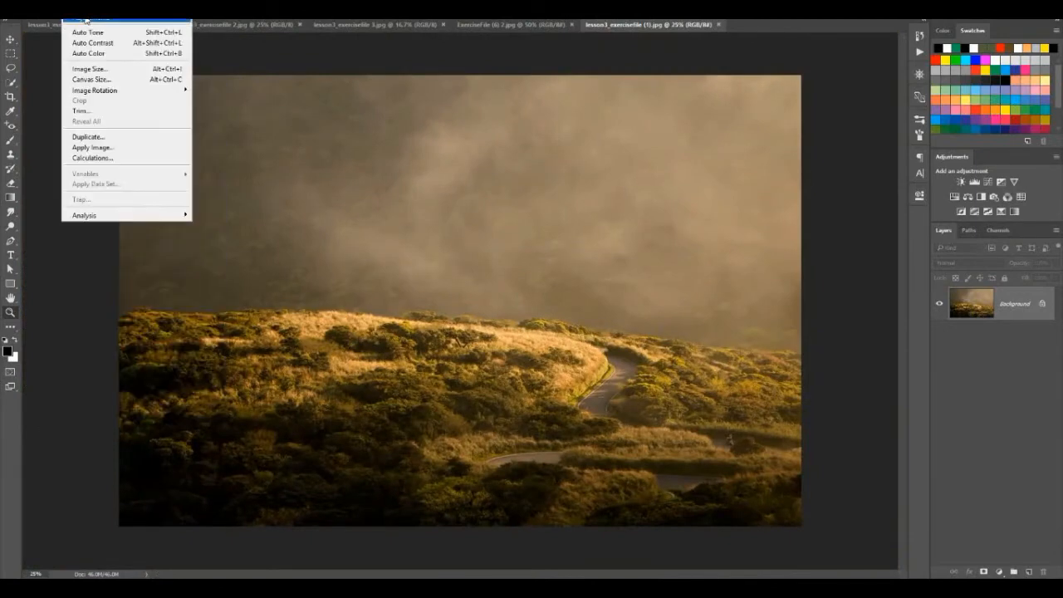
{"action": "mouse_move", "coordinate": [86, 18]}
{"action": "left_click", "coordinate": [196, 20]}
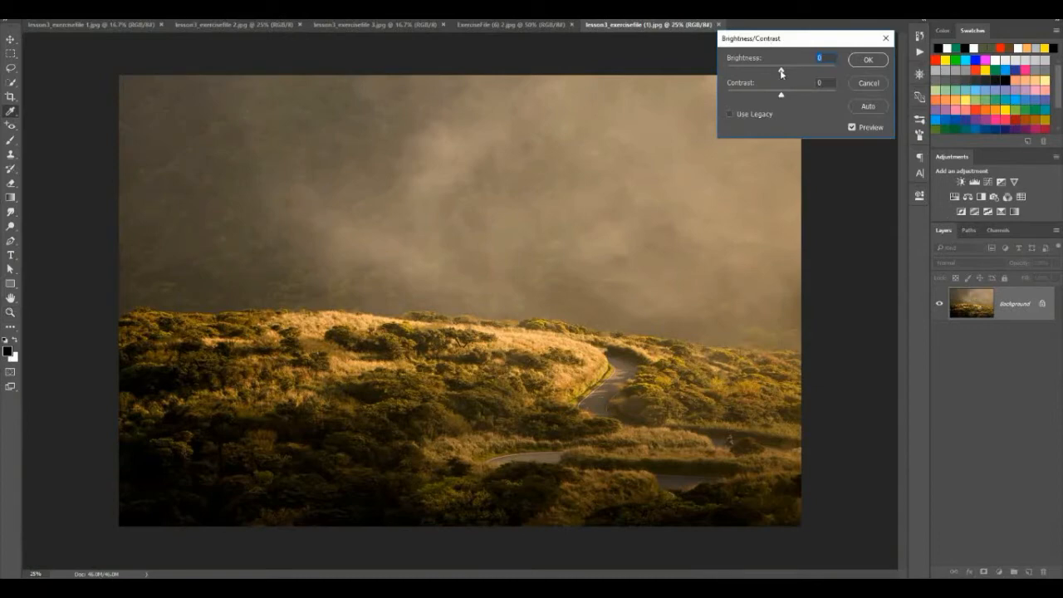
{"action": "left_click_drag", "start_coordinate": [781, 72], "coordinate": [802, 106]}
{"action": "left_click_drag", "start_coordinate": [780, 70], "coordinate": [783, 96]}
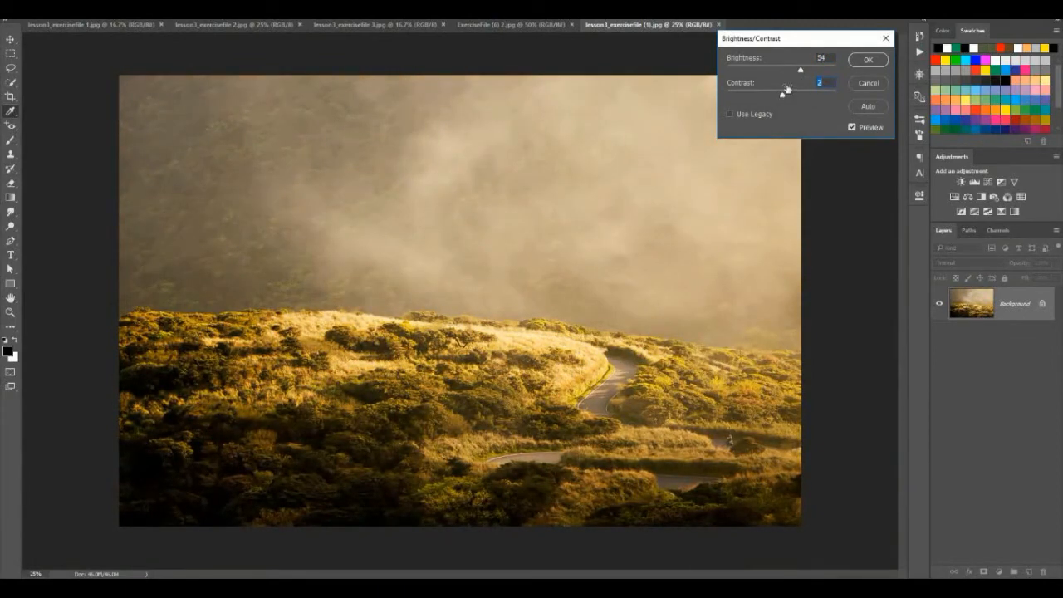
{"action": "left_click", "coordinate": [868, 84]}
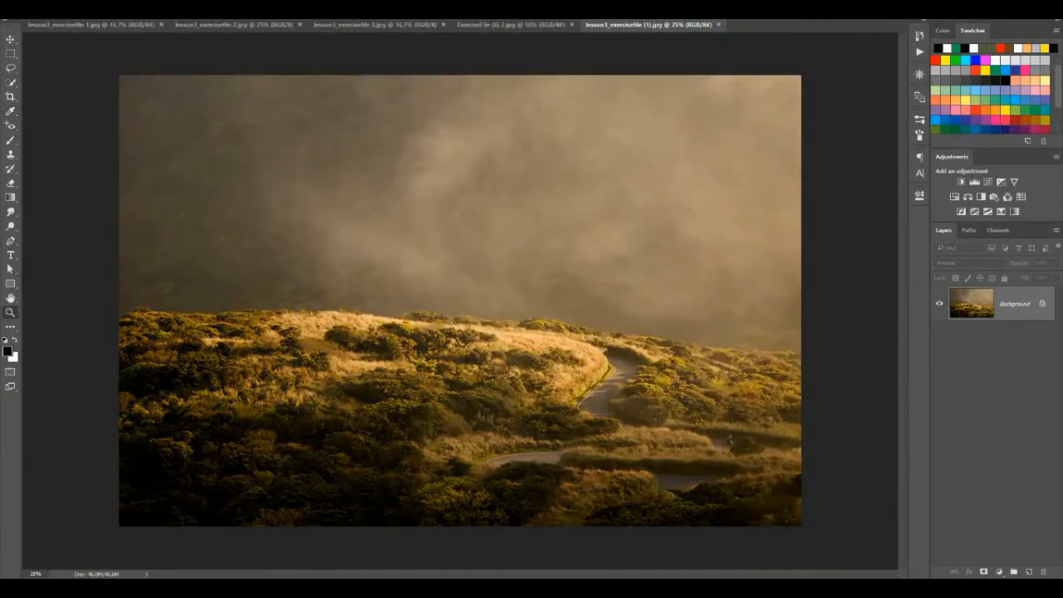
Step: Open Levels on the landscape photo, try output black 45 and output white 218, and restore them to 0 and 255
{"action": "left_click", "coordinate": [77, 7]}
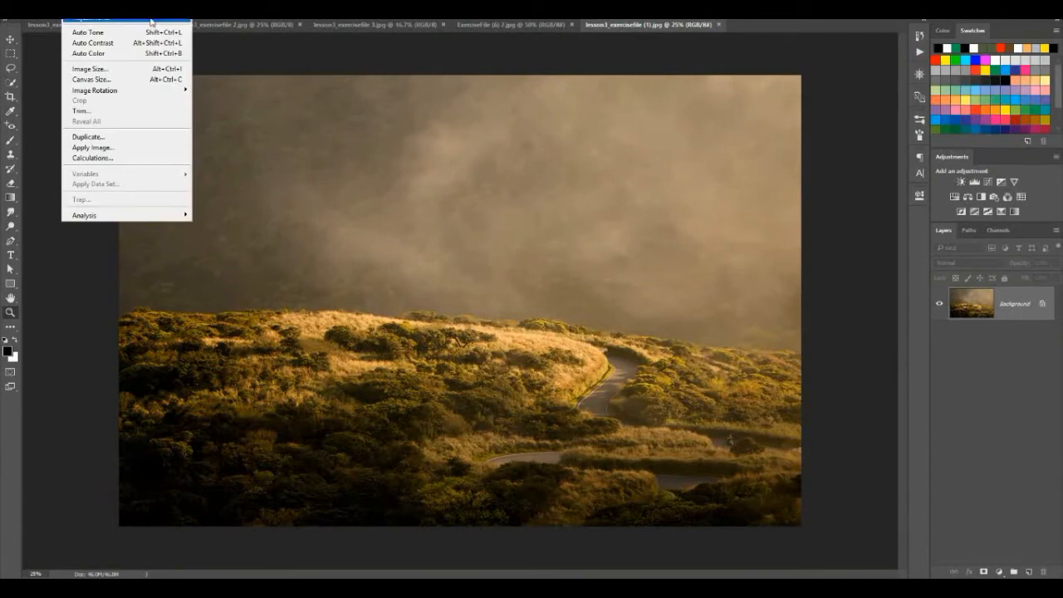
{"action": "mouse_move", "coordinate": [151, 21]}
{"action": "left_click", "coordinate": [215, 27]}
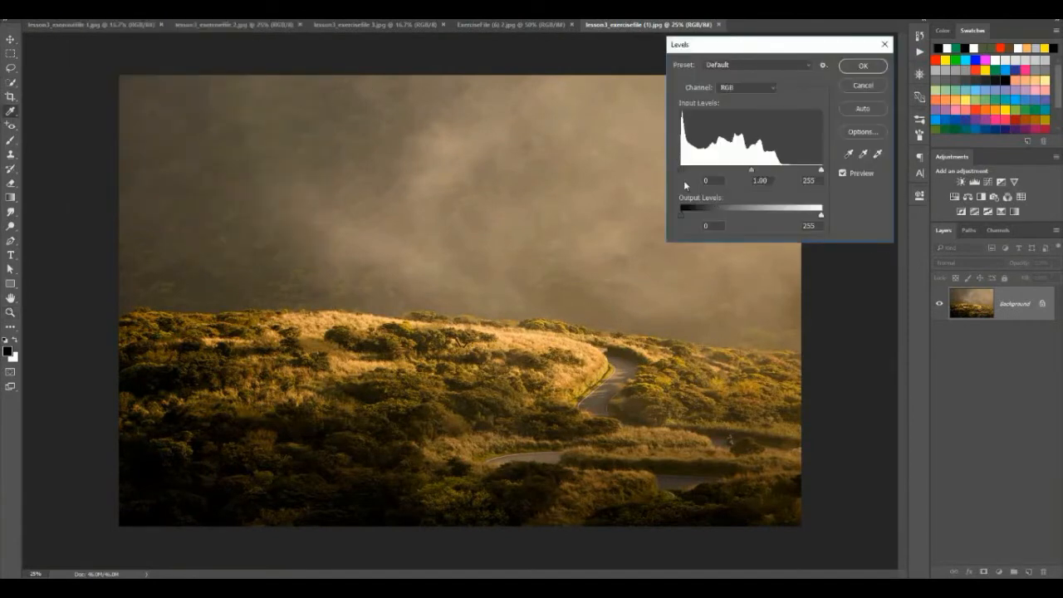
{"action": "mouse_move", "coordinate": [682, 170]}
{"action": "left_mouse_down"}
{"action": "mouse_move", "coordinate": [696, 169]}
{"action": "mouse_move", "coordinate": [681, 171]}
{"action": "left_mouse_up"}
{"action": "mouse_move", "coordinate": [681, 217]}
{"action": "left_mouse_down"}
{"action": "mouse_move", "coordinate": [692, 220]}
{"action": "mouse_move", "coordinate": [680, 217]}
{"action": "left_mouse_up"}
{"action": "left_click_drag", "start_coordinate": [686, 218], "coordinate": [690, 215]}
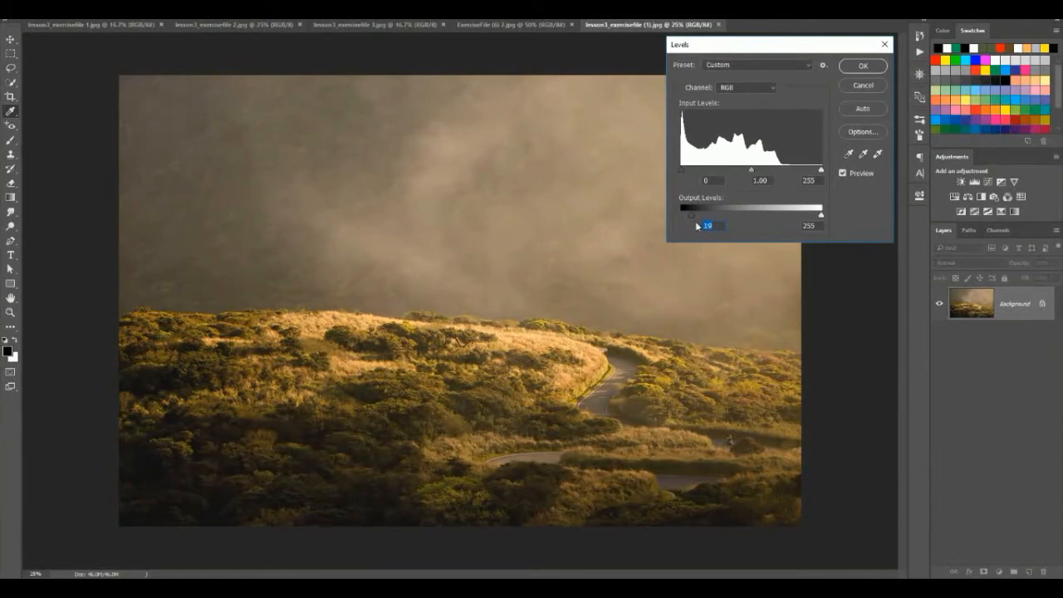
{"action": "left_click_drag", "start_coordinate": [692, 215], "coordinate": [705, 214]}
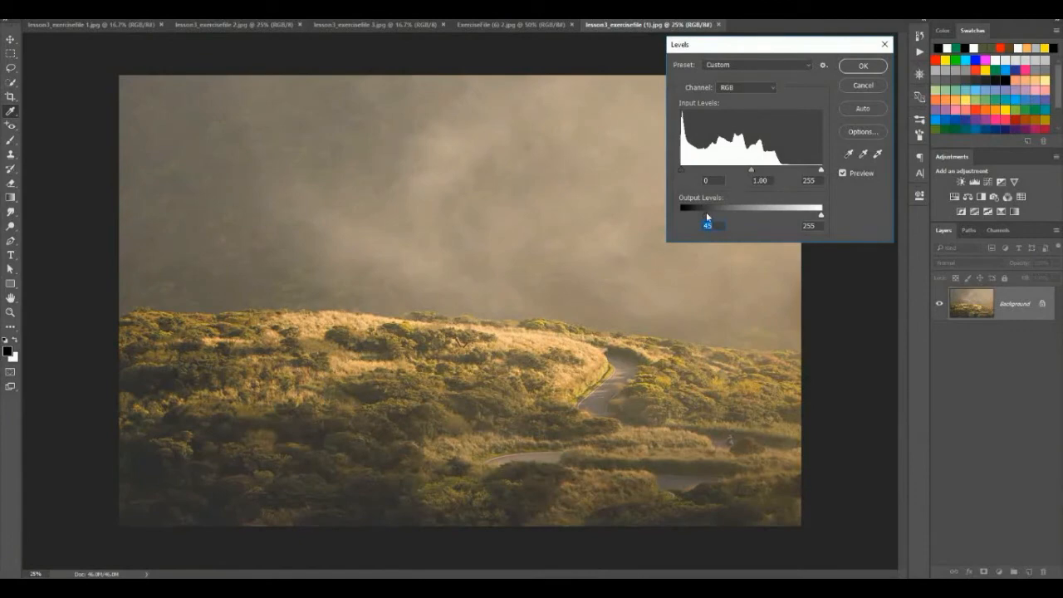
{"action": "left_click_drag", "start_coordinate": [707, 215], "coordinate": [678, 214]}
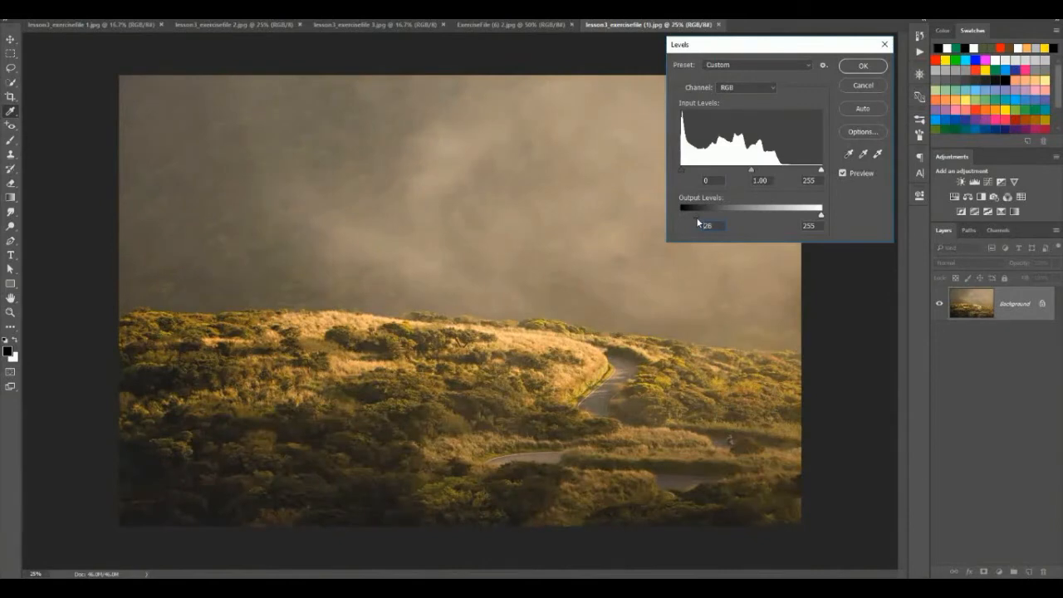
{"action": "left_click_drag", "start_coordinate": [694, 216], "coordinate": [669, 211]}
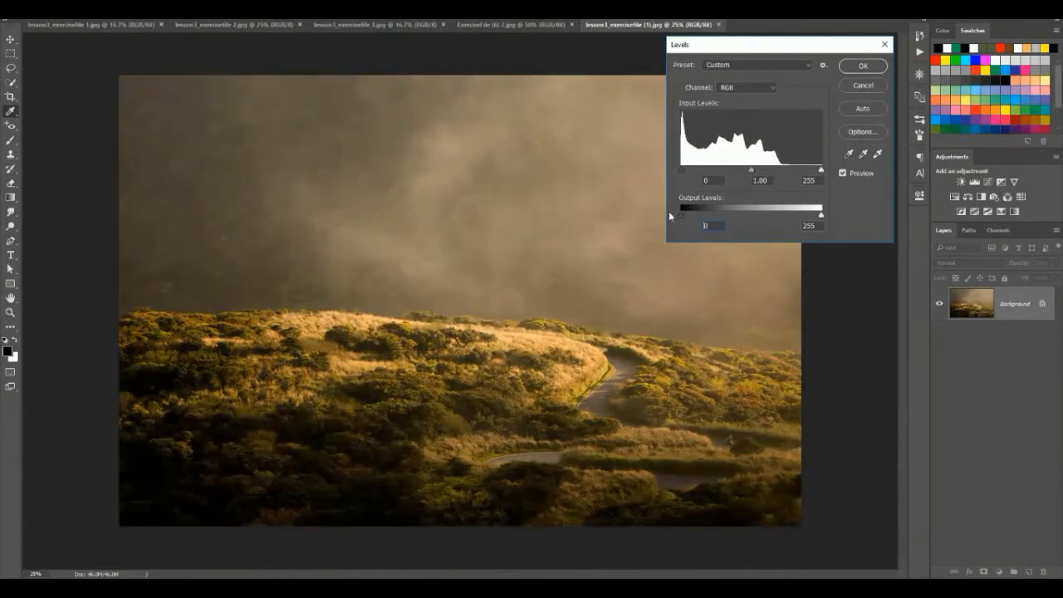
{"action": "left_click_drag", "start_coordinate": [821, 218], "coordinate": [802, 218]}
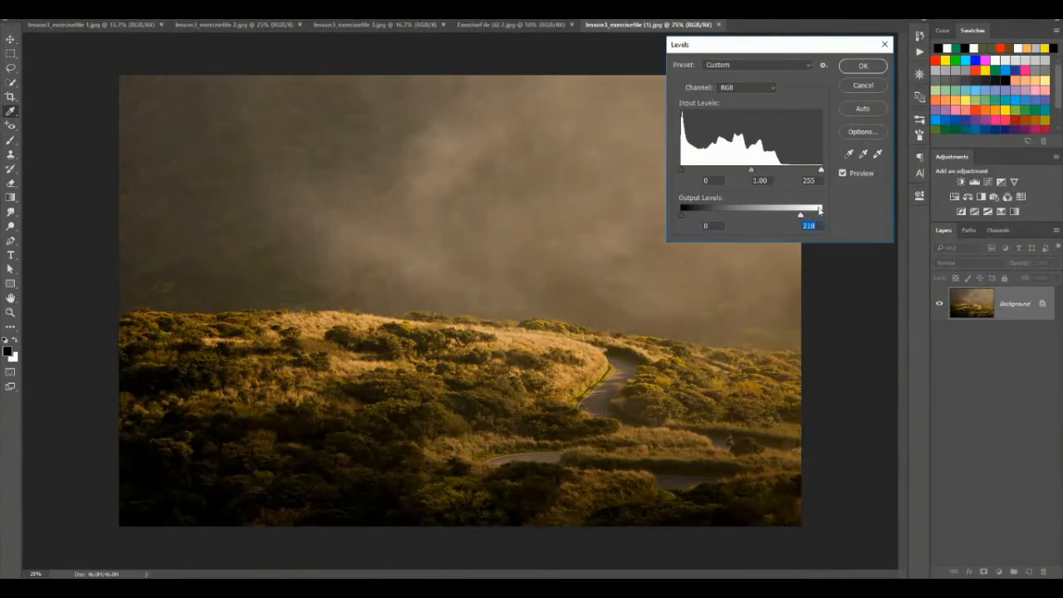
{"action": "left_click_drag", "start_coordinate": [800, 215], "coordinate": [826, 218]}
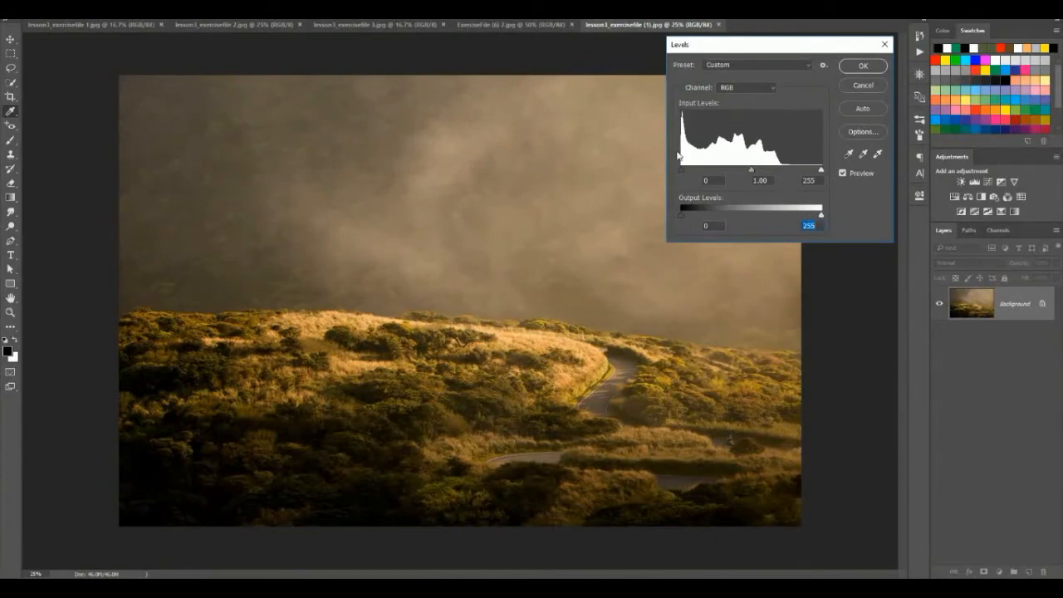
Step: Set the RGB input midtone level to 0.94 and the input white level to 250
{"action": "mouse_move", "coordinate": [681, 168]}
{"action": "left_mouse_down"}
{"action": "mouse_move", "coordinate": [694, 173]}
{"action": "mouse_move", "coordinate": [681, 170]}
{"action": "left_mouse_up"}
{"action": "mouse_move", "coordinate": [751, 171]}
{"action": "left_mouse_down"}
{"action": "mouse_move", "coordinate": [736, 172]}
{"action": "mouse_move", "coordinate": [773, 174]}
{"action": "mouse_move", "coordinate": [755, 172]}
{"action": "left_mouse_up"}
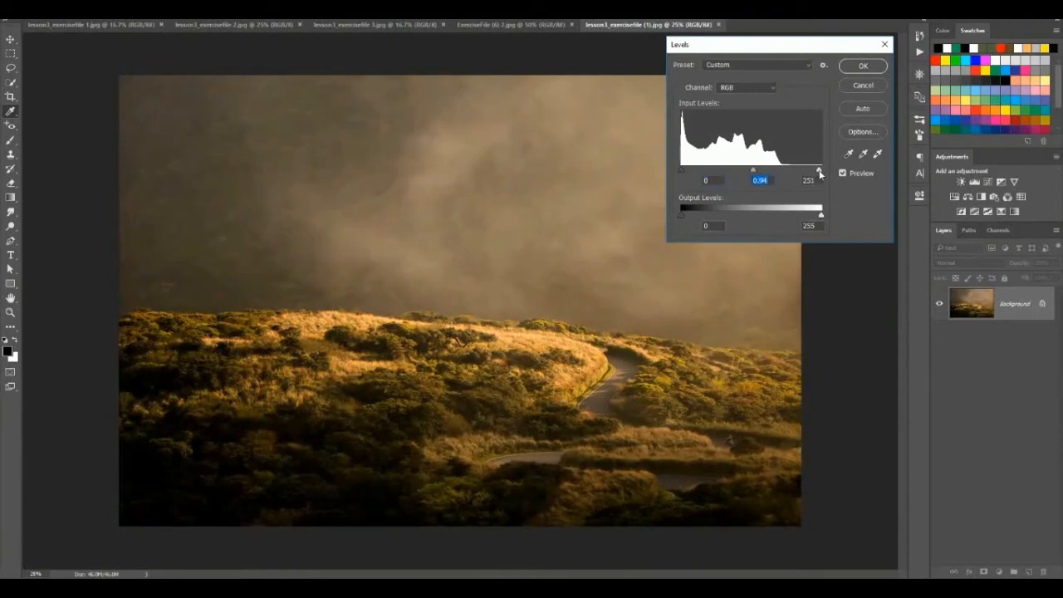
{"action": "mouse_move", "coordinate": [821, 172]}
{"action": "left_mouse_down"}
{"action": "mouse_move", "coordinate": [803, 173]}
{"action": "mouse_move", "coordinate": [818, 171]}
{"action": "left_mouse_up"}
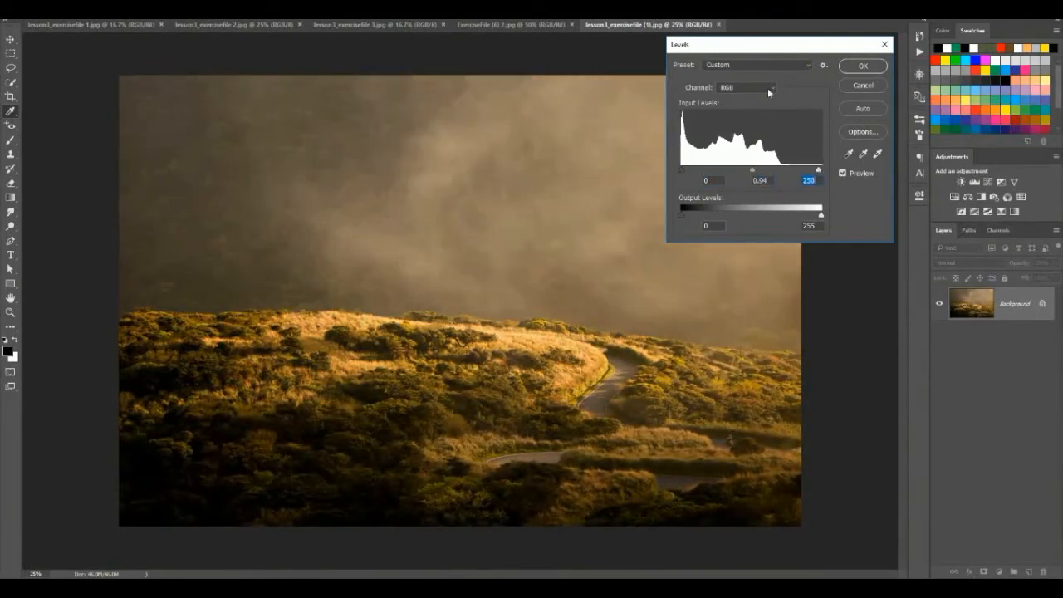
Step: Try a midtone level of 1.18 on the Green channel and cancel the Levels adjustment
{"action": "left_click", "coordinate": [767, 88]}
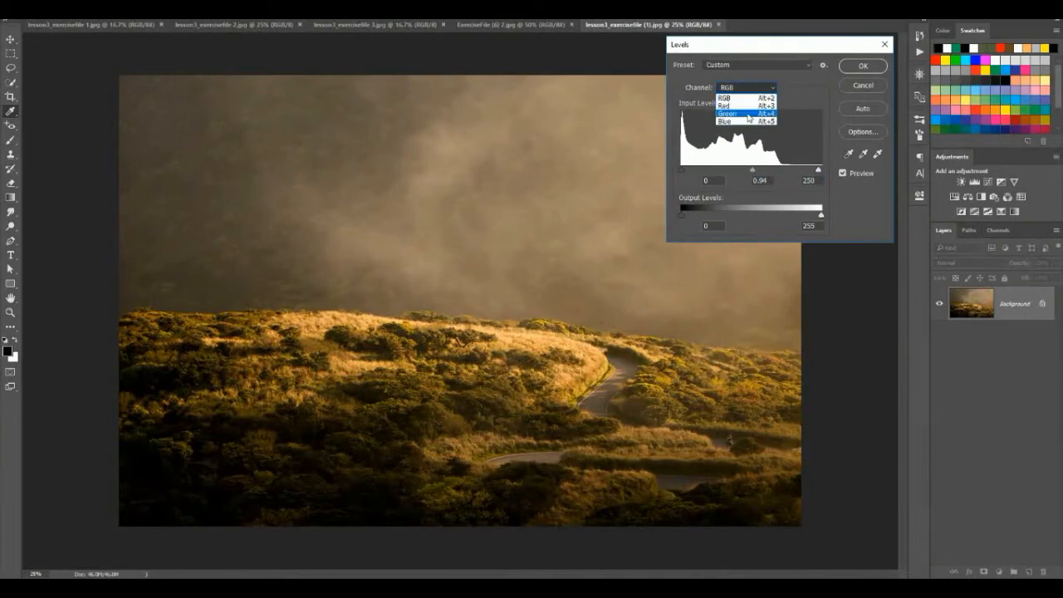
{"action": "left_click", "coordinate": [748, 115]}
{"action": "left_click_drag", "start_coordinate": [752, 171], "coordinate": [681, 170]}
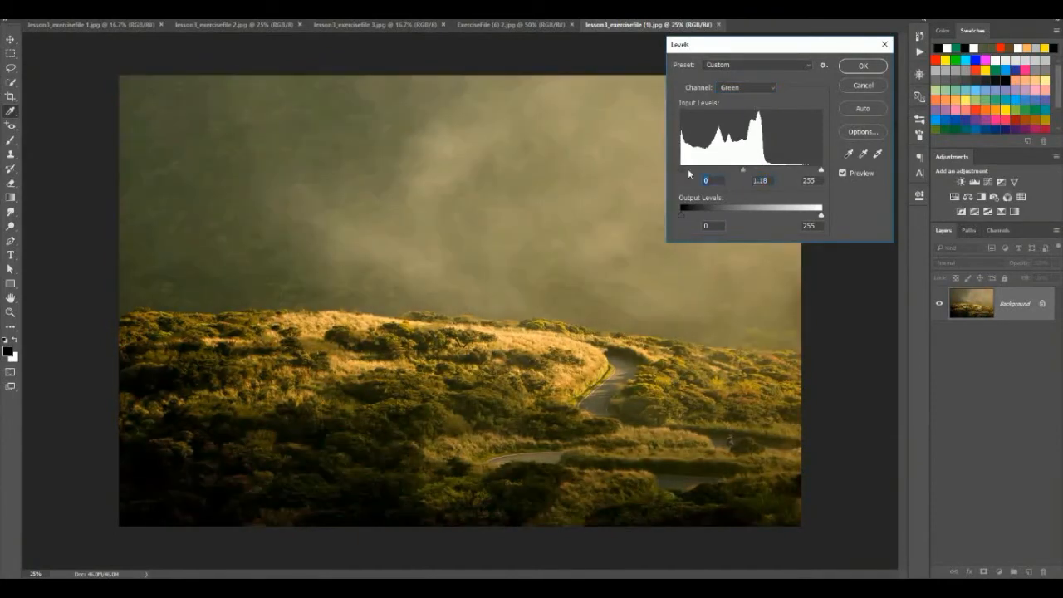
{"action": "mouse_move", "coordinate": [821, 170]}
{"action": "left_mouse_down"}
{"action": "mouse_move", "coordinate": [793, 172]}
{"action": "mouse_move", "coordinate": [822, 171]}
{"action": "left_mouse_up"}
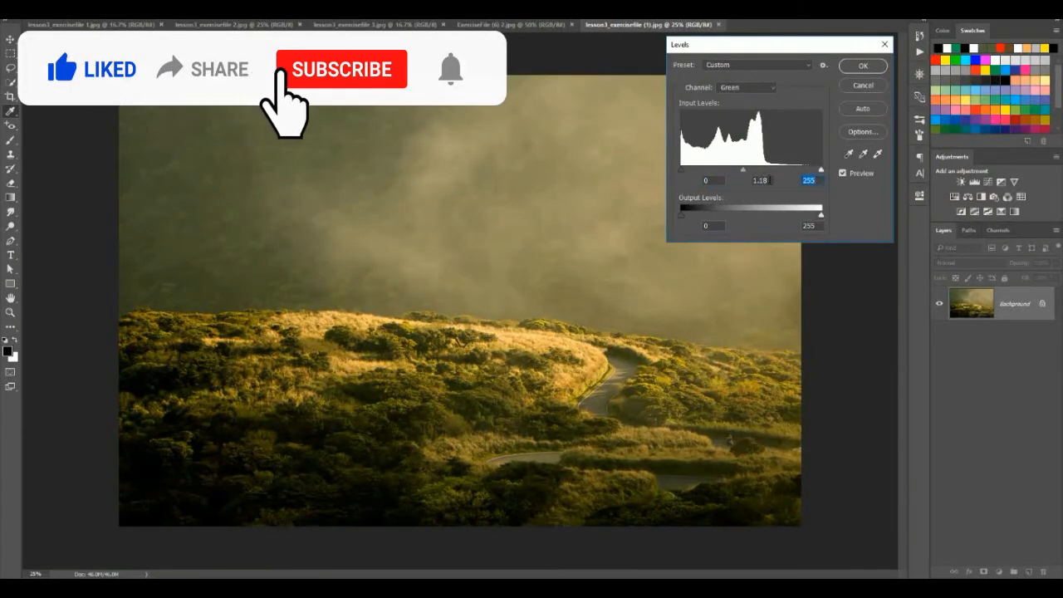
{"action": "left_click", "coordinate": [765, 88]}
{"action": "left_click", "coordinate": [765, 89]}
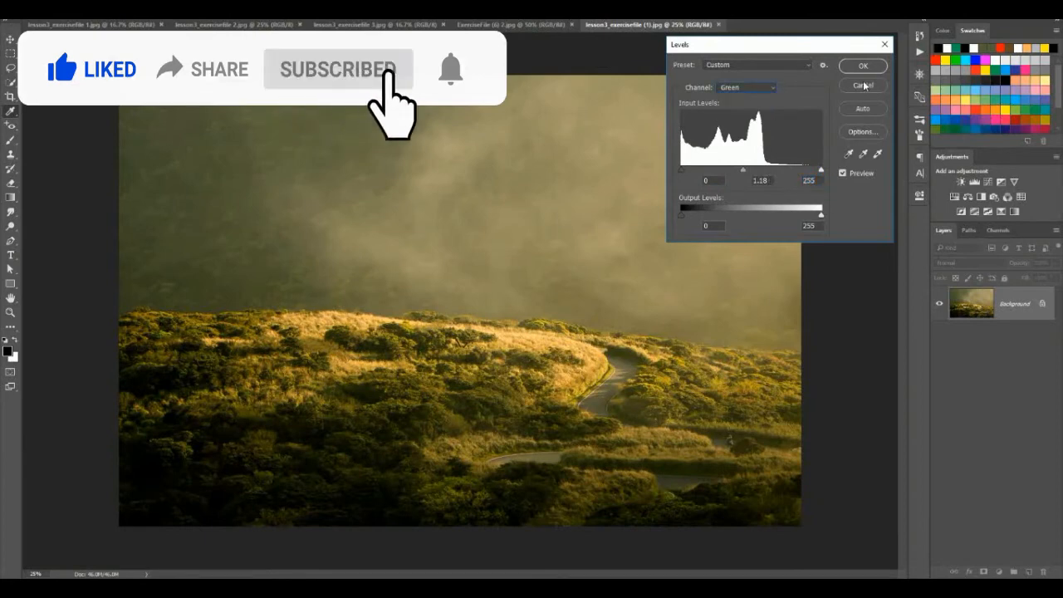
{"action": "left_click", "coordinate": [863, 84]}
Step: Open Curves and shape a slight S-curve with a shadow point at input 70, output 58 and a highlight point at input 187, output 188
{"action": "left_click", "coordinate": [73, 7]}
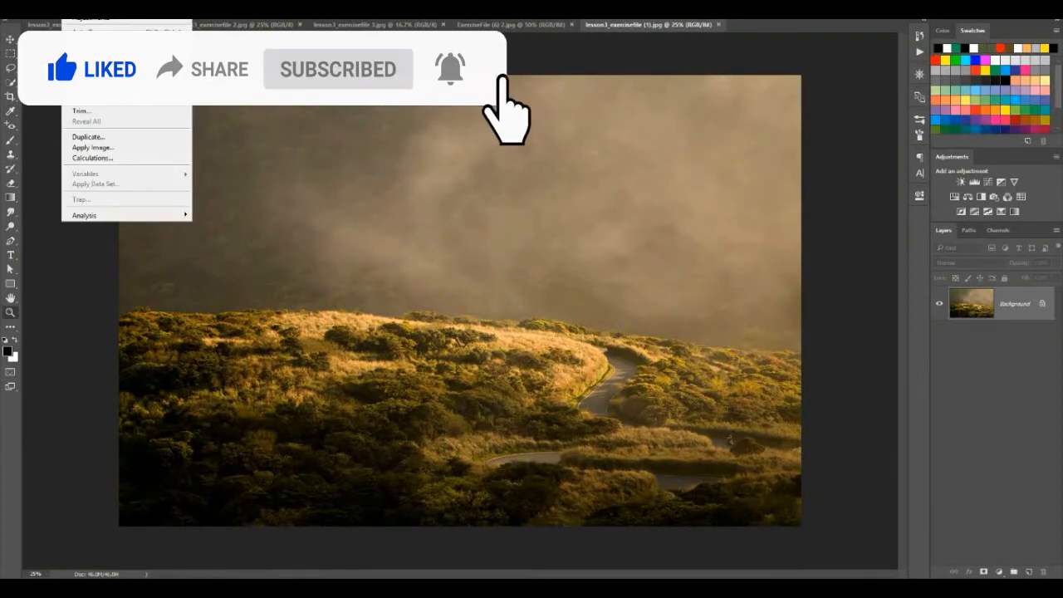
{"action": "mouse_move", "coordinate": [121, 22]}
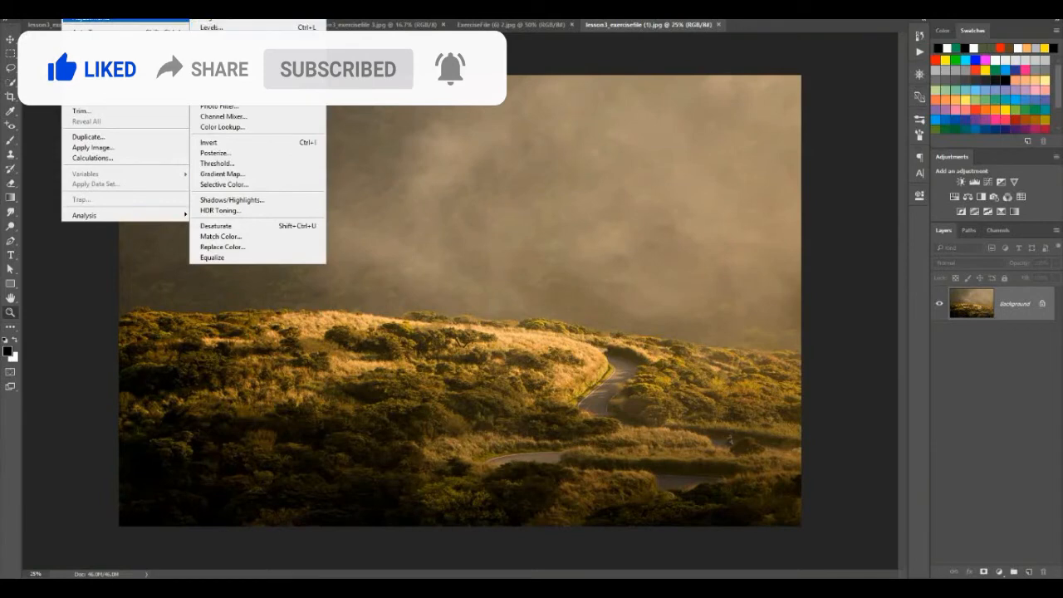
{"action": "left_click", "coordinate": [218, 38]}
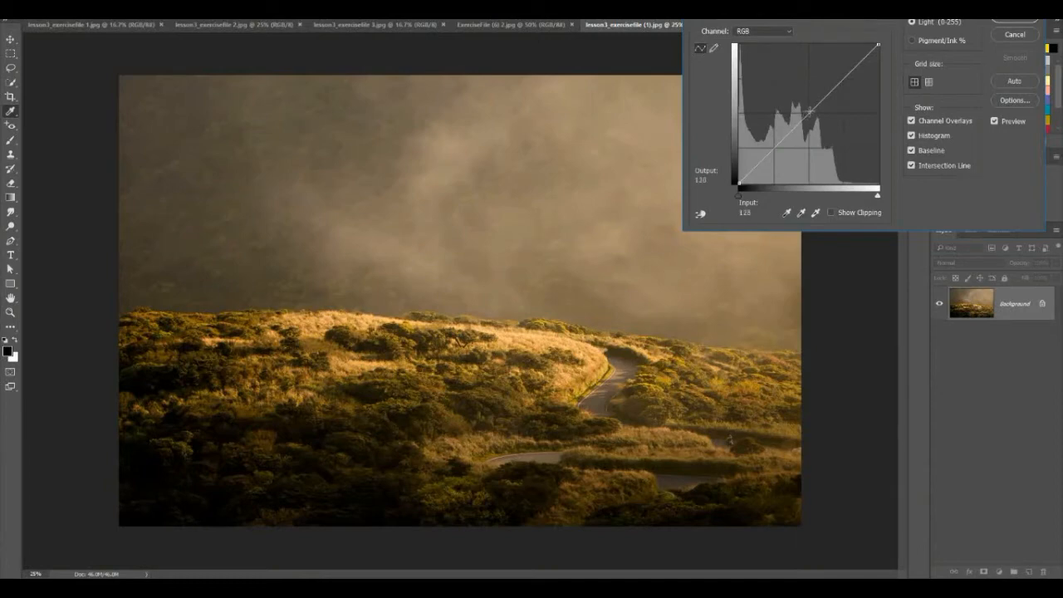
{"action": "left_click_drag", "start_coordinate": [809, 110], "coordinate": [778, 151]}
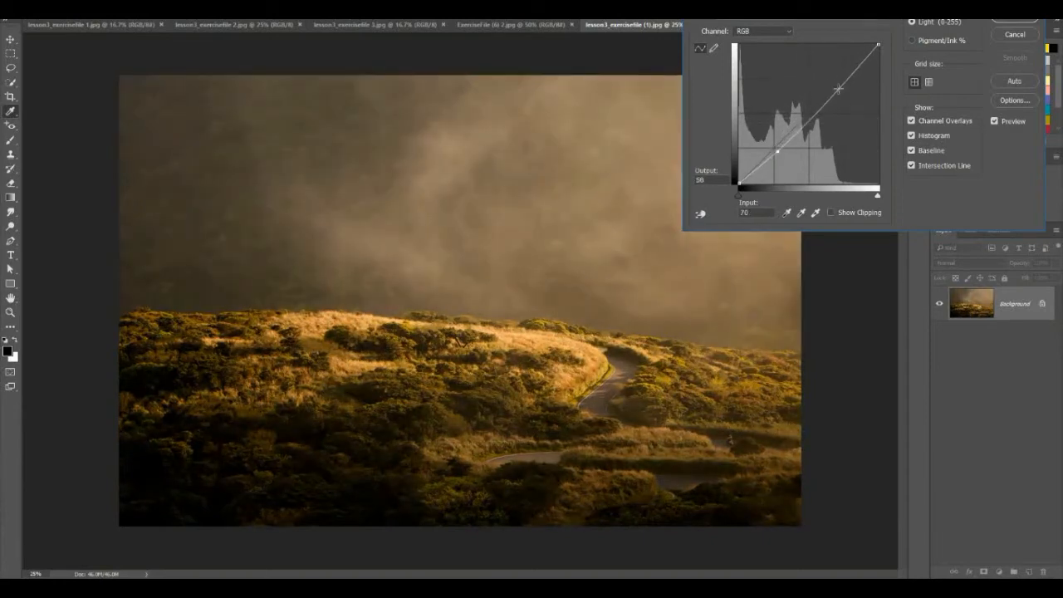
{"action": "left_click_drag", "start_coordinate": [837, 89], "coordinate": [841, 81]}
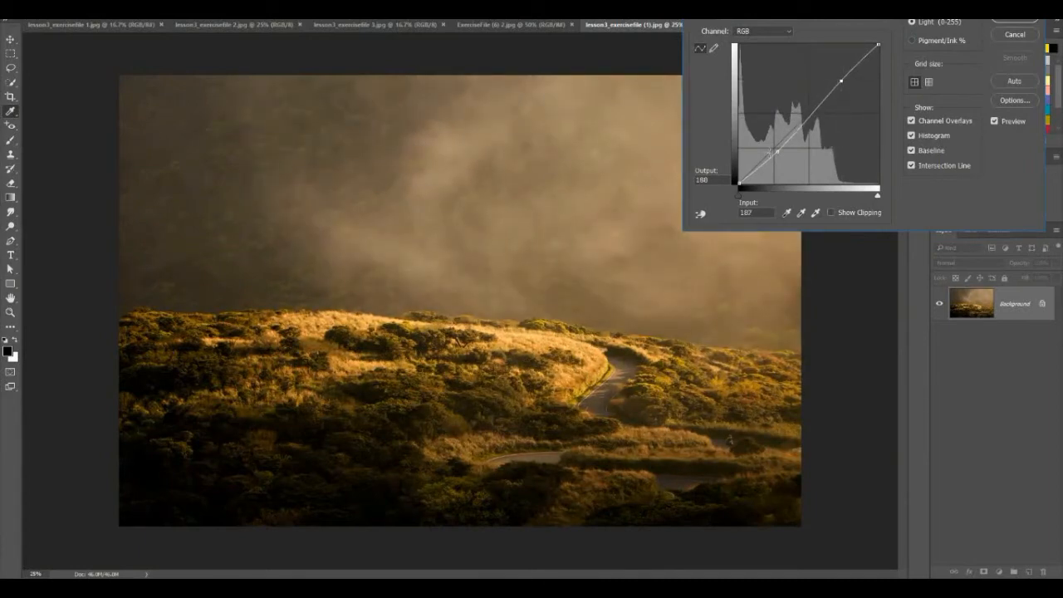
Step: Compare the landscape with and without the curve using the preview, and cancel the Curves adjustment
{"action": "left_click", "coordinate": [994, 122]}
{"action": "left_click", "coordinate": [993, 121]}
{"action": "left_click", "coordinate": [994, 121]}
{"action": "left_click", "coordinate": [994, 121]}
{"action": "left_click", "coordinate": [993, 121]}
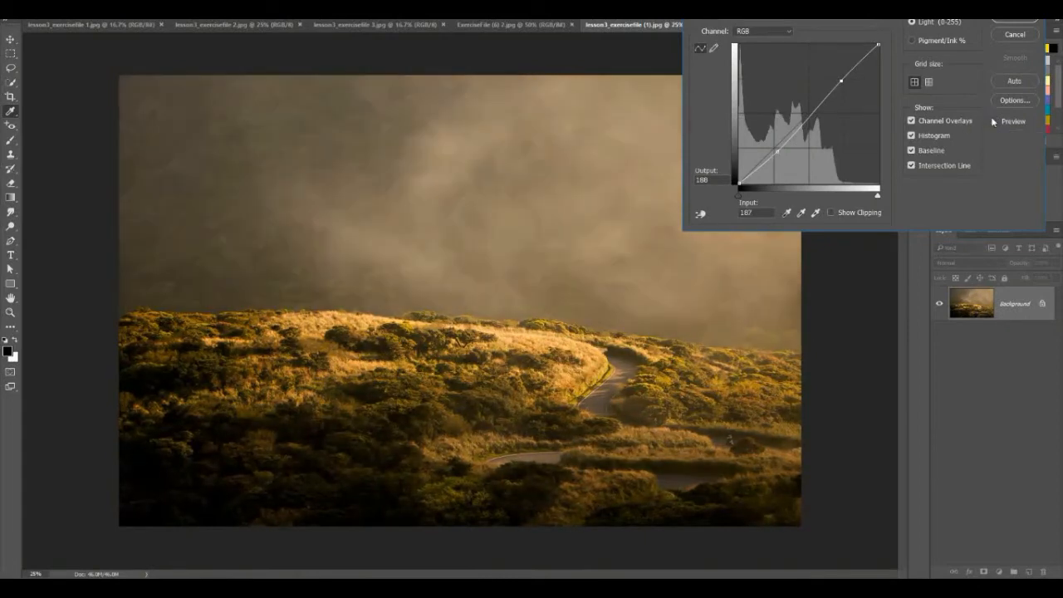
{"action": "left_click", "coordinate": [994, 121]}
{"action": "left_click", "coordinate": [994, 121]}
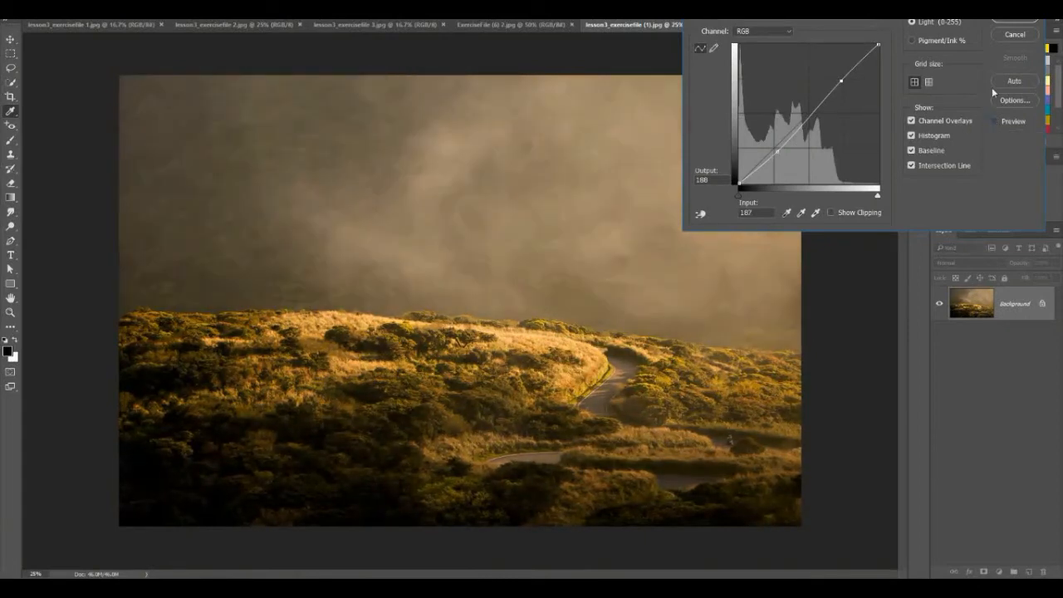
{"action": "left_click", "coordinate": [1007, 36]}
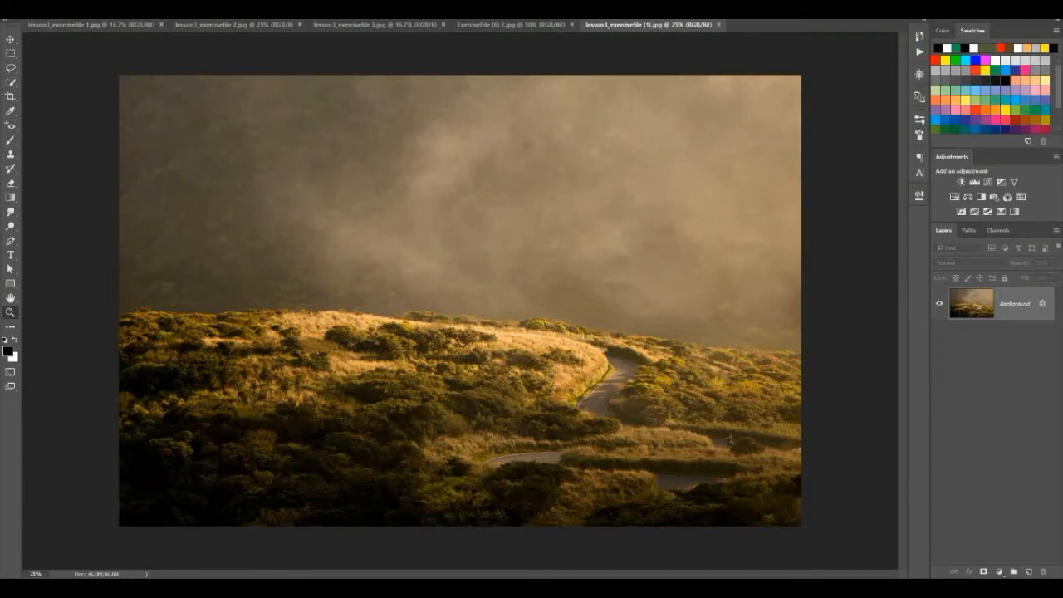
Step: Open Levels for the landscape photo again and move its dialog away from the image
{"action": "left_click", "coordinate": [50, 10]}
{"action": "mouse_move", "coordinate": [73, 10]}
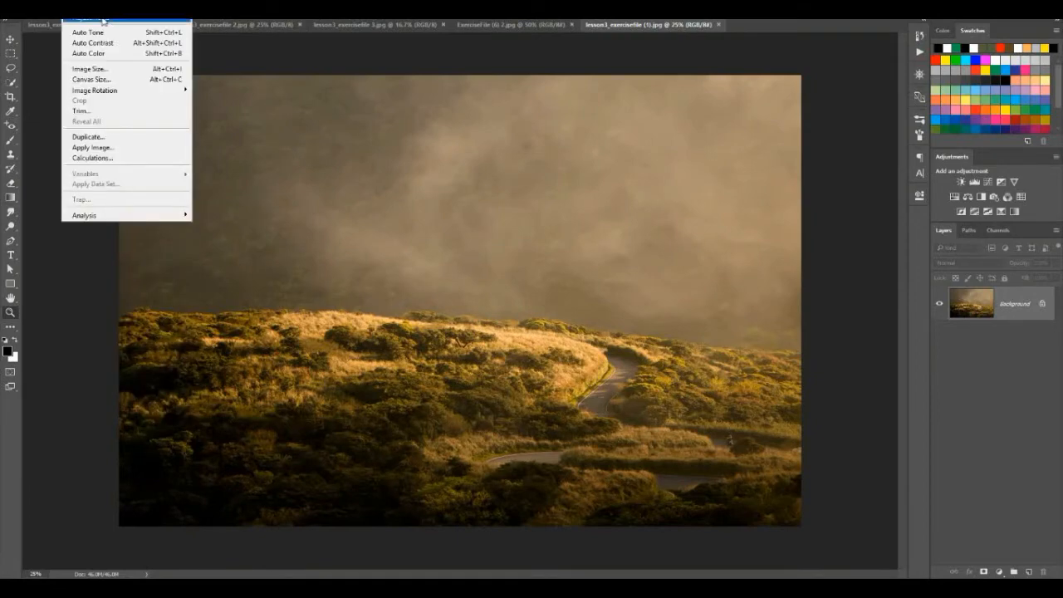
{"action": "mouse_move", "coordinate": [111, 22]}
{"action": "left_click", "coordinate": [226, 27]}
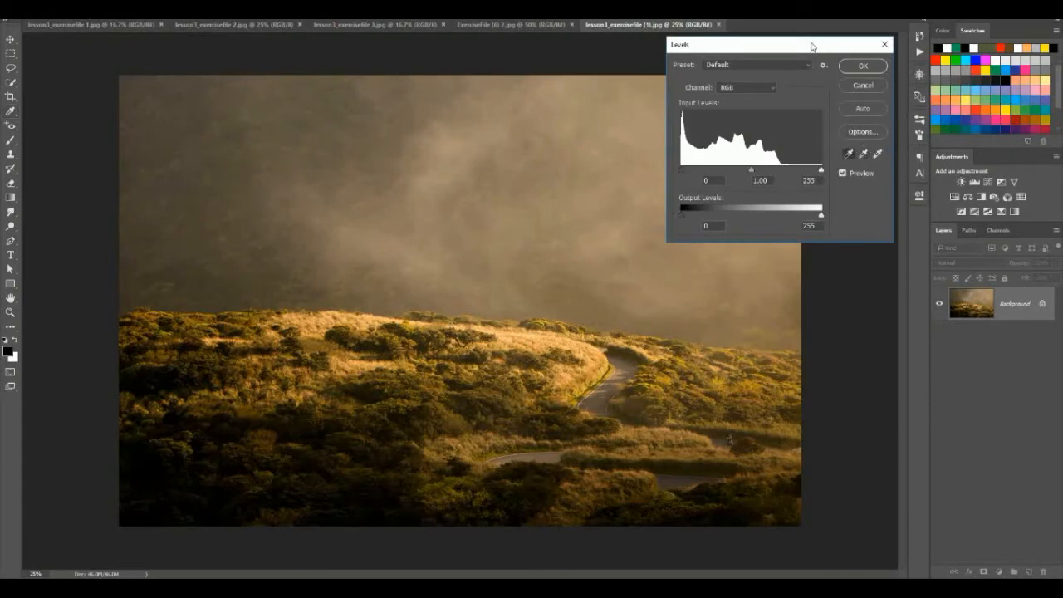
{"action": "left_click_drag", "start_coordinate": [809, 43], "coordinate": [928, 17]}
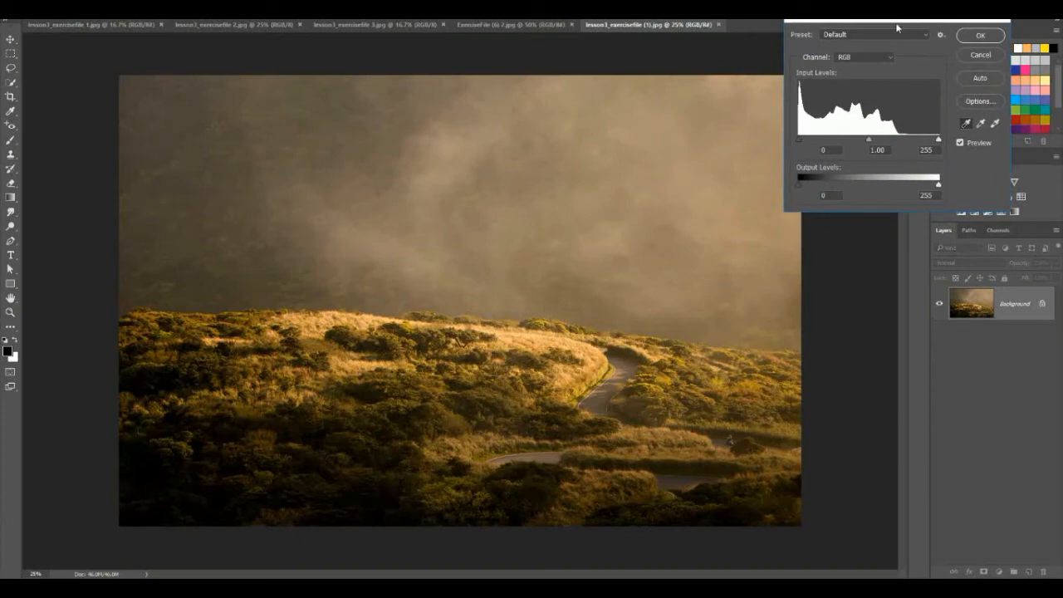
Step: Try the black-point and white-point eyedroppers on the misty sky, restoring the original tones after each
{"action": "left_click", "coordinate": [967, 124]}
{"action": "left_click", "coordinate": [599, 258]}
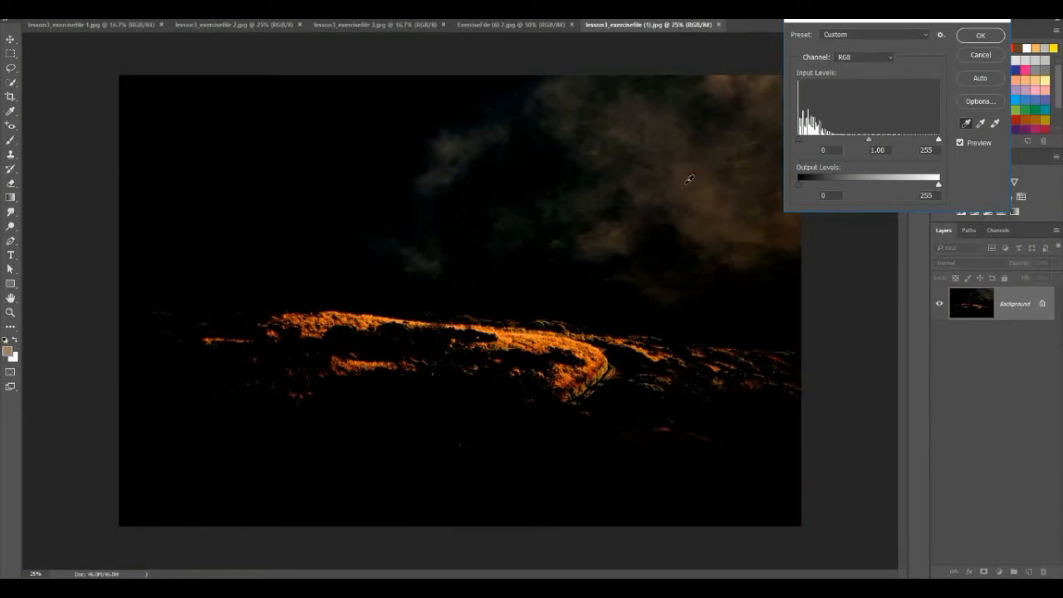
{"action": "left_click", "coordinate": [683, 174]}
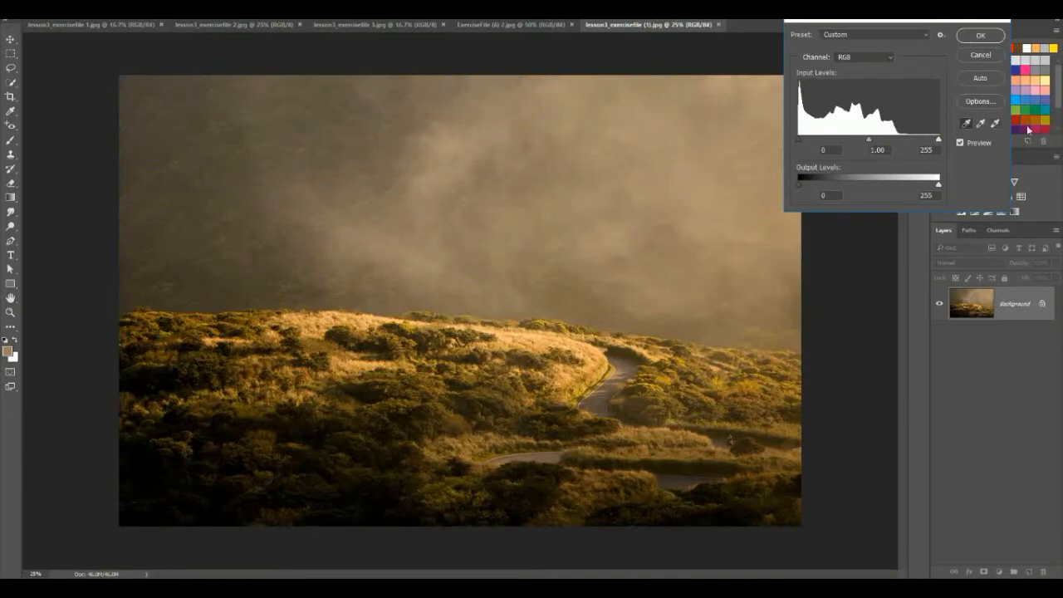
{"action": "left_click", "coordinate": [994, 124]}
{"action": "left_click", "coordinate": [629, 166]}
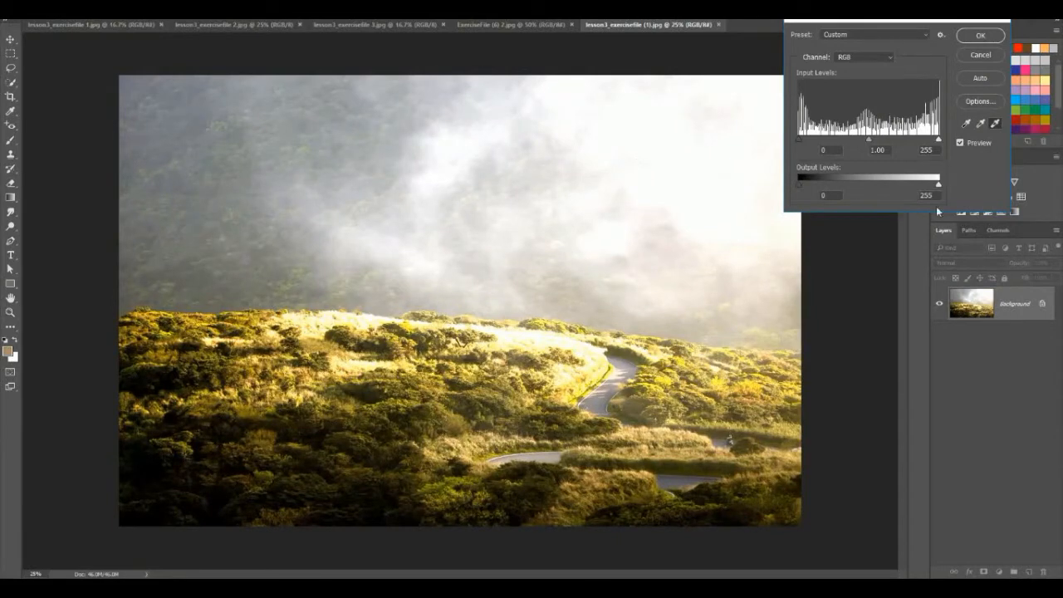
{"action": "mouse_move", "coordinate": [939, 184]}
{"action": "left_mouse_down"}
{"action": "mouse_move", "coordinate": [921, 184]}
{"action": "mouse_move", "coordinate": [951, 180]}
{"action": "left_mouse_up"}
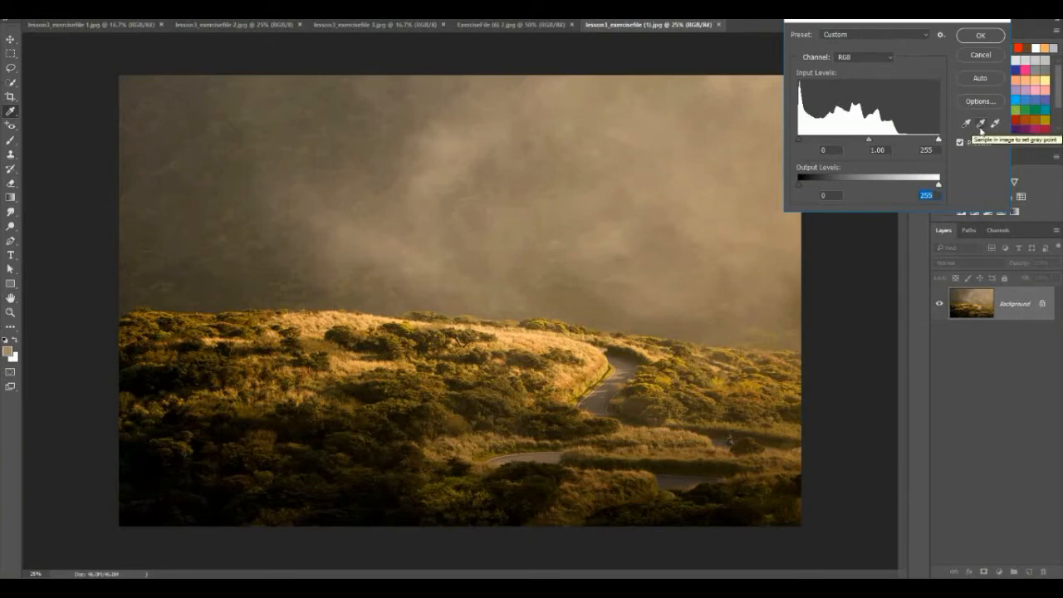
Step: Try the gray-point eyedropper on the mist, the hillside shrubs and the sunlit grass
{"action": "left_click", "coordinate": [980, 124]}
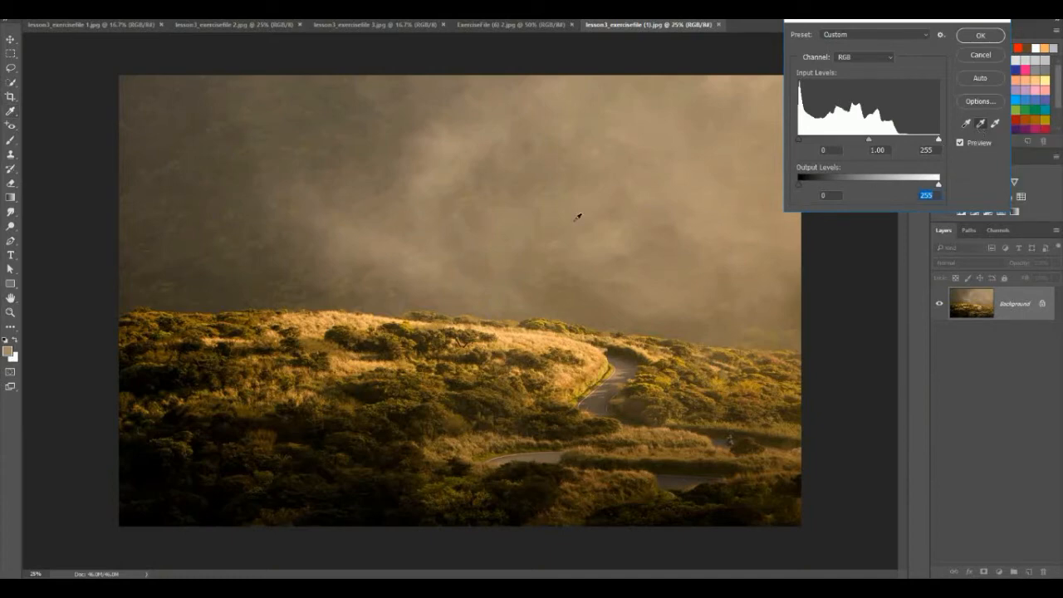
{"action": "left_click", "coordinate": [575, 217]}
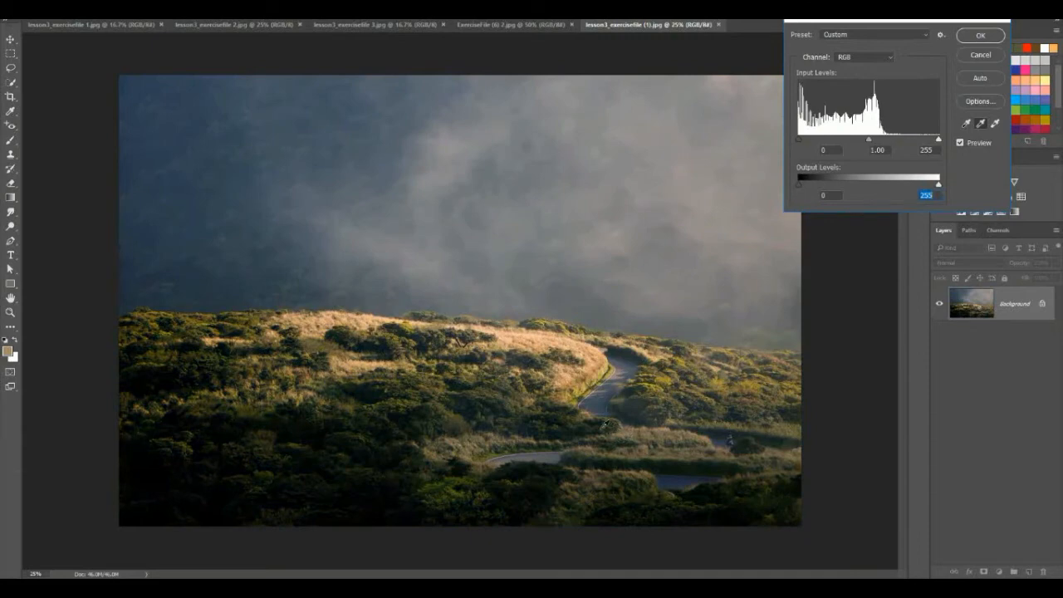
{"action": "left_click", "coordinate": [456, 370]}
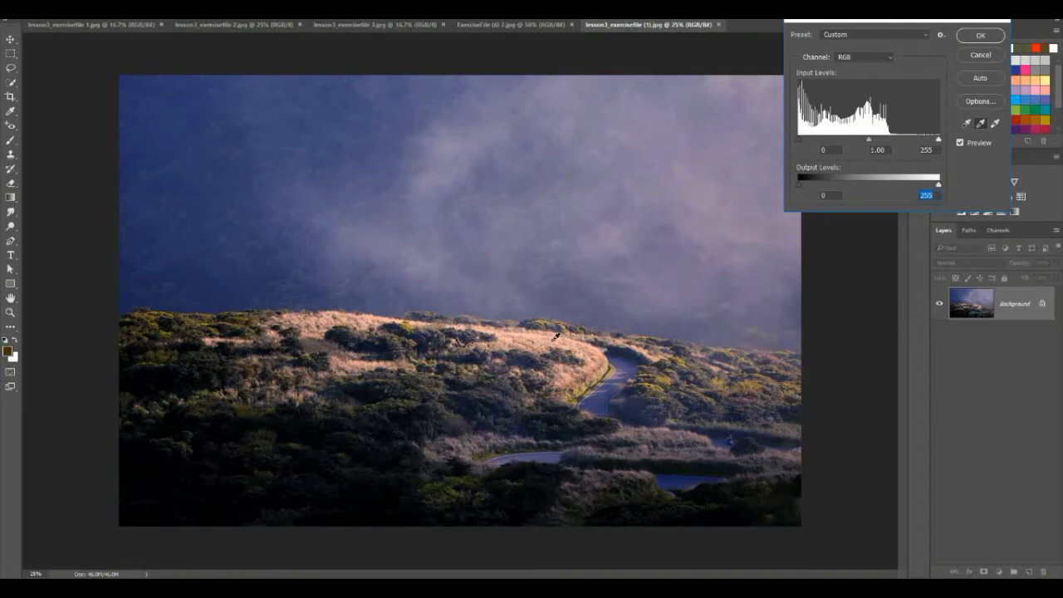
{"action": "left_click", "coordinate": [555, 336]}
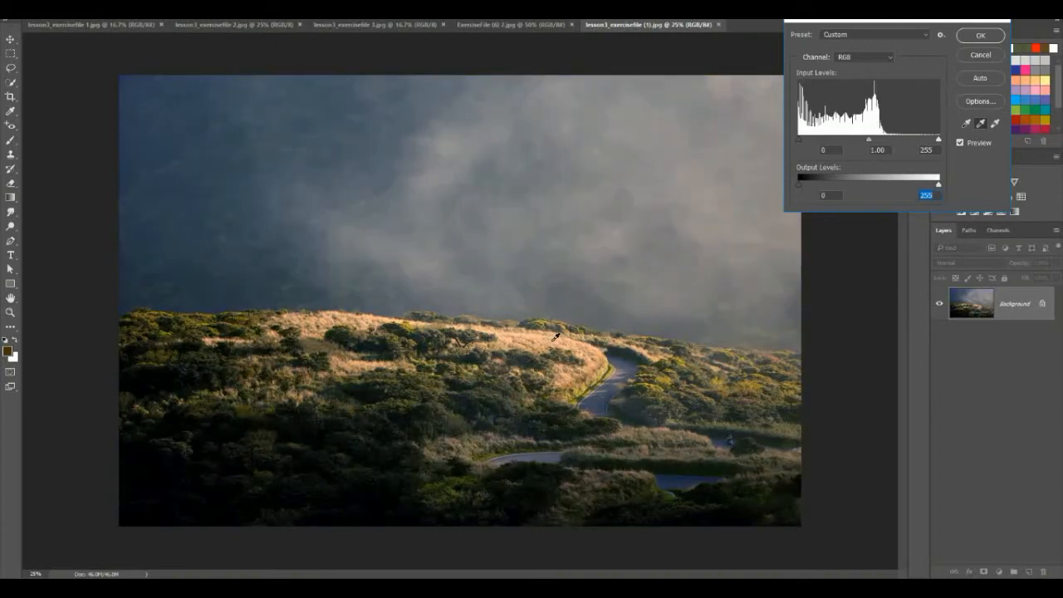
Step: Reset Levels to the Default preset and sample the upper bend of the road as the gray point
{"action": "key", "text": "alt"}
{"action": "left_click", "coordinate": [909, 38]}
{"action": "left_click", "coordinate": [838, 46]}
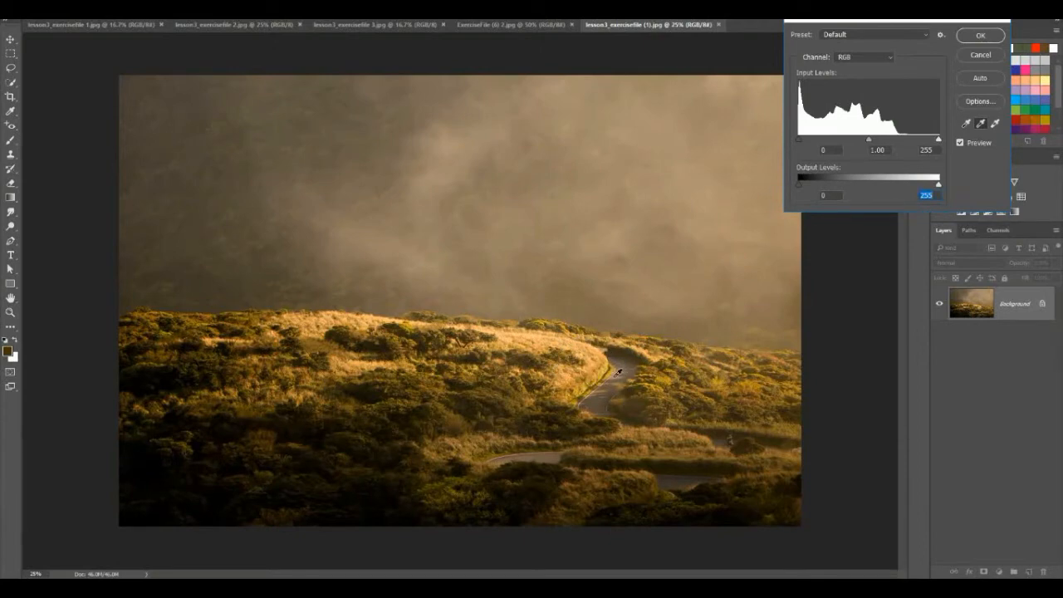
{"action": "left_click", "coordinate": [618, 372]}
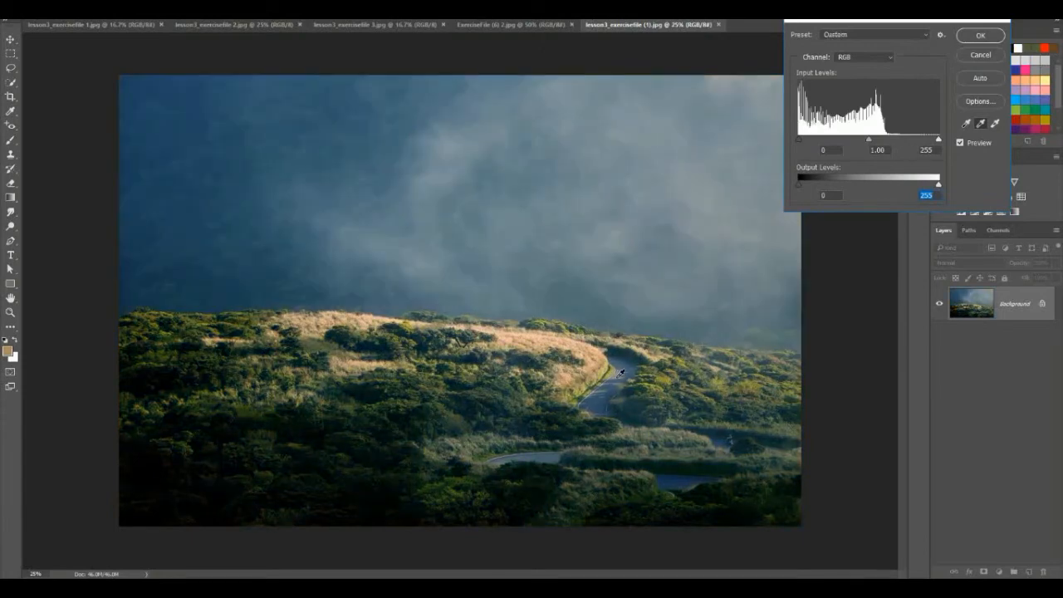
Step: Resample the upper bend of the road as the Levels gray point and compare the correction with the original using Preview
{"action": "left_click", "coordinate": [621, 375]}
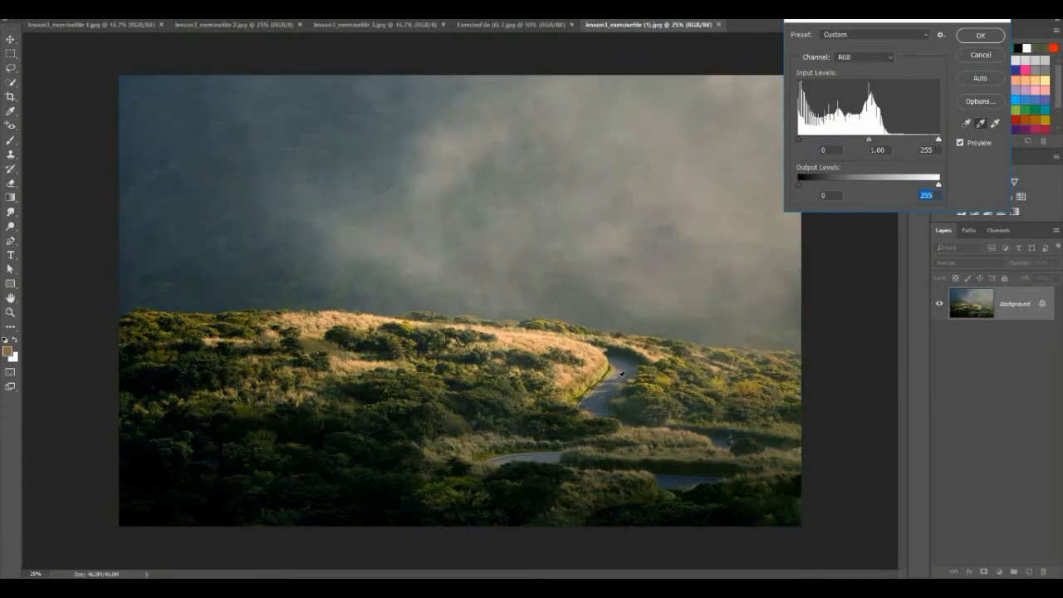
{"action": "left_click", "coordinate": [620, 375]}
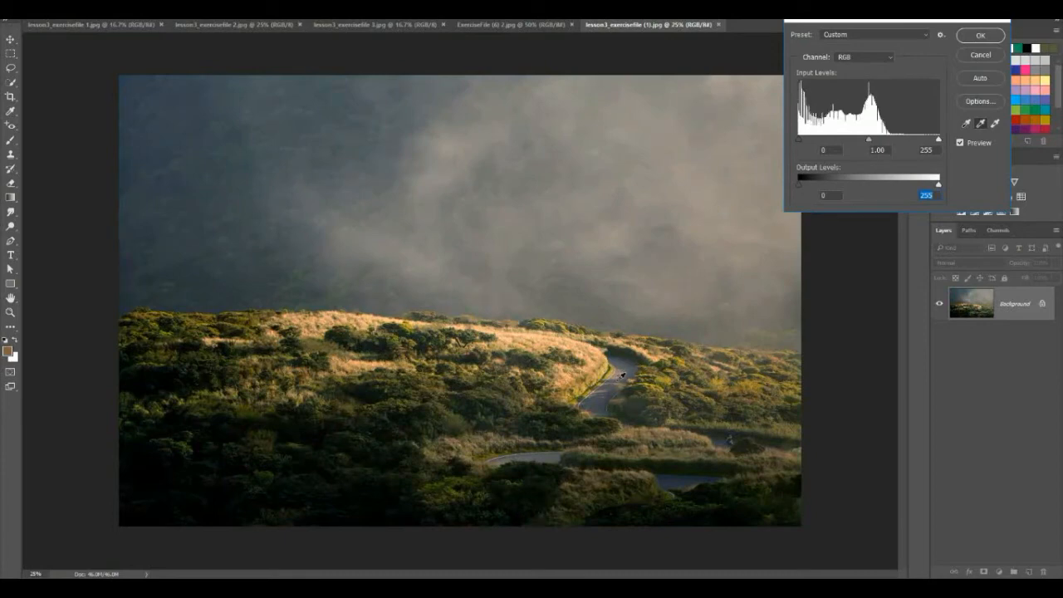
{"action": "left_click", "coordinate": [621, 375]}
{"action": "left_click", "coordinate": [962, 144]}
{"action": "left_click", "coordinate": [961, 143]}
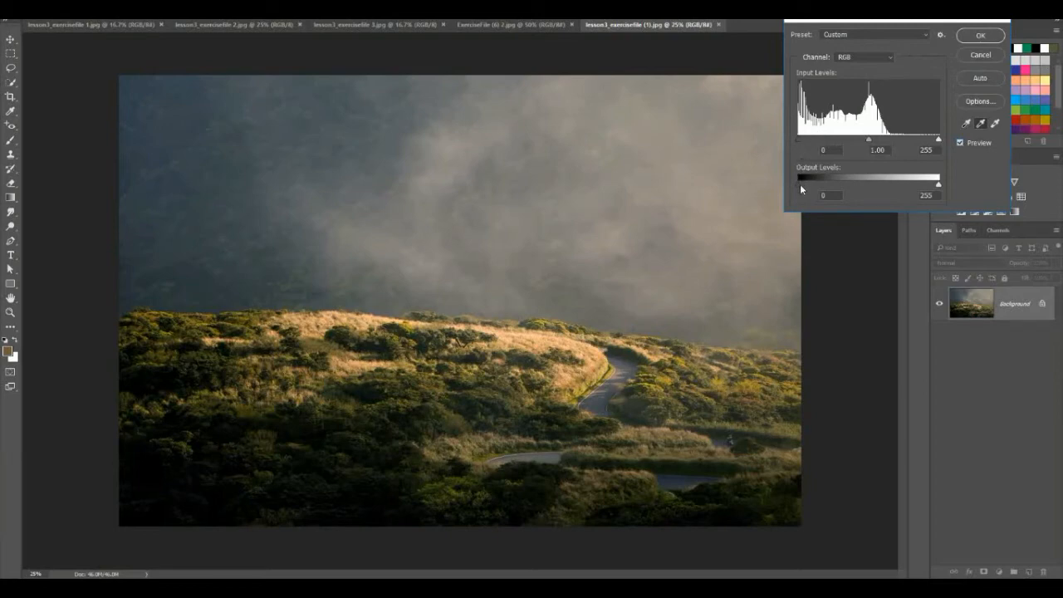
Step: Try raising the output black level to 21 and lowering the input white level, and discard the Levels changes
{"action": "left_click_drag", "start_coordinate": [801, 184], "coordinate": [811, 187]}
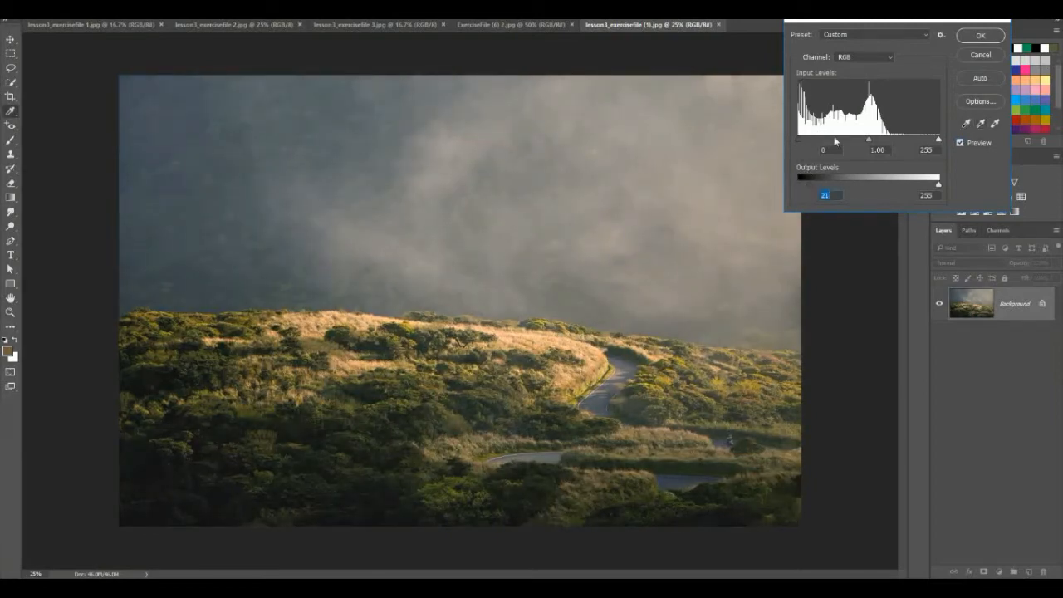
{"action": "left_click_drag", "start_coordinate": [938, 138], "coordinate": [869, 147]}
{"action": "left_click", "coordinate": [980, 55]}
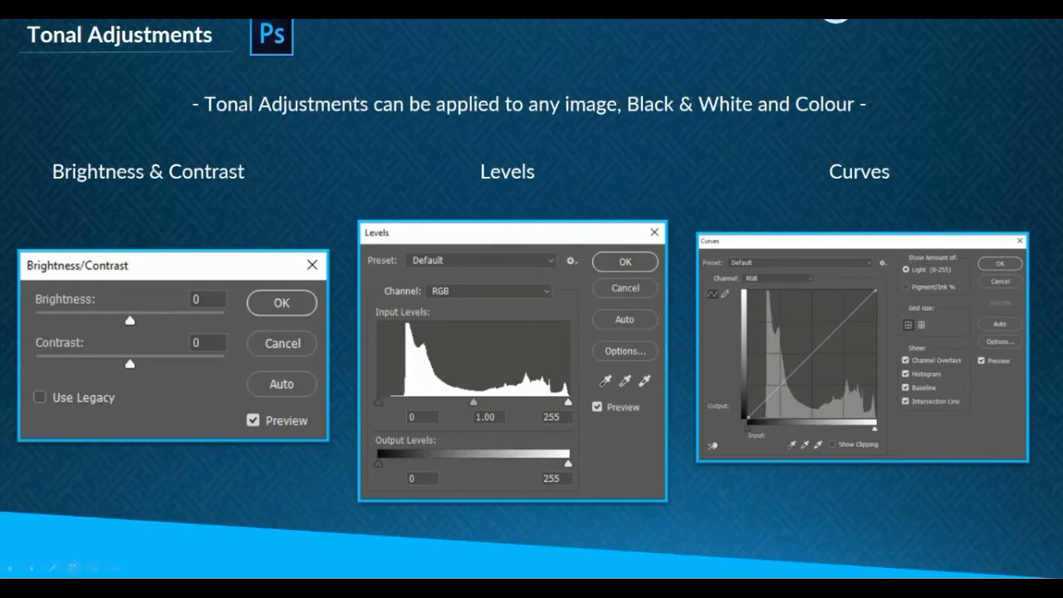
{"action": "key", "text": "Right"}
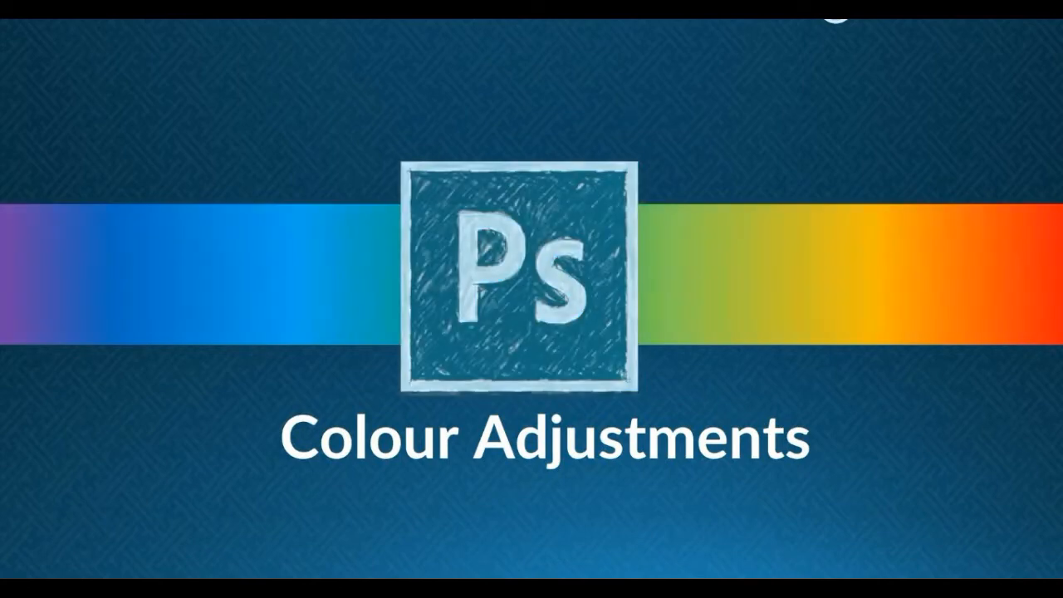
{"action": "key", "text": "Right"}
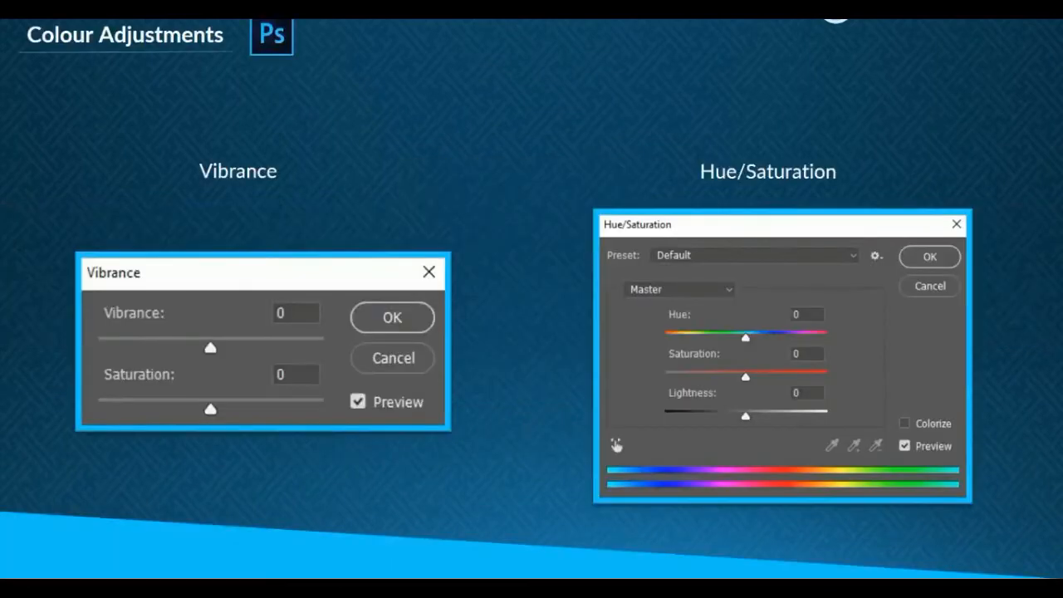
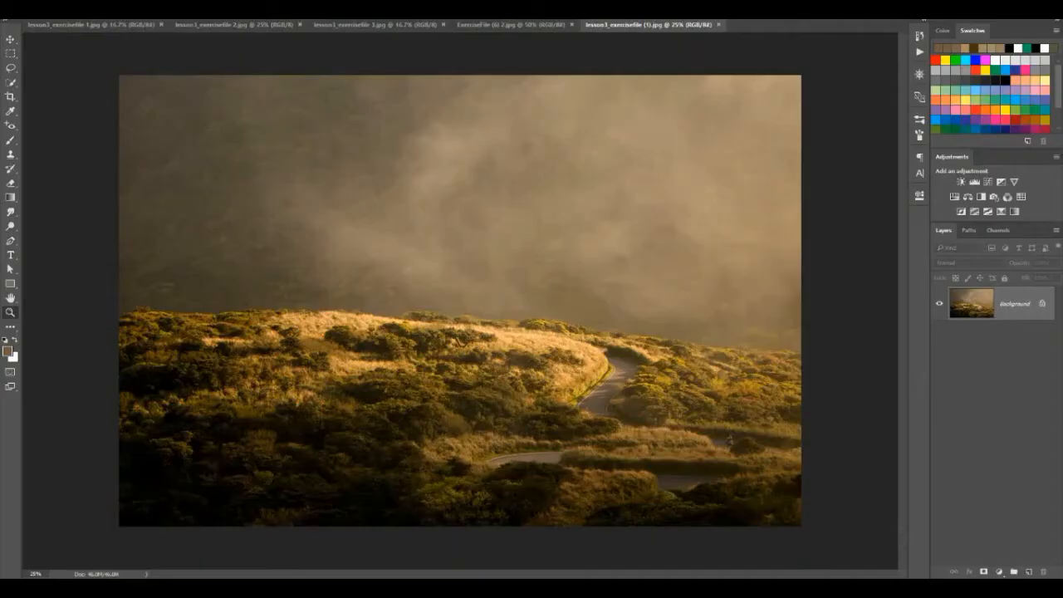
Step: Close all the open exercise photos, including the bridge photo and the misty landscape
{"action": "left_click", "coordinate": [114, 25]}
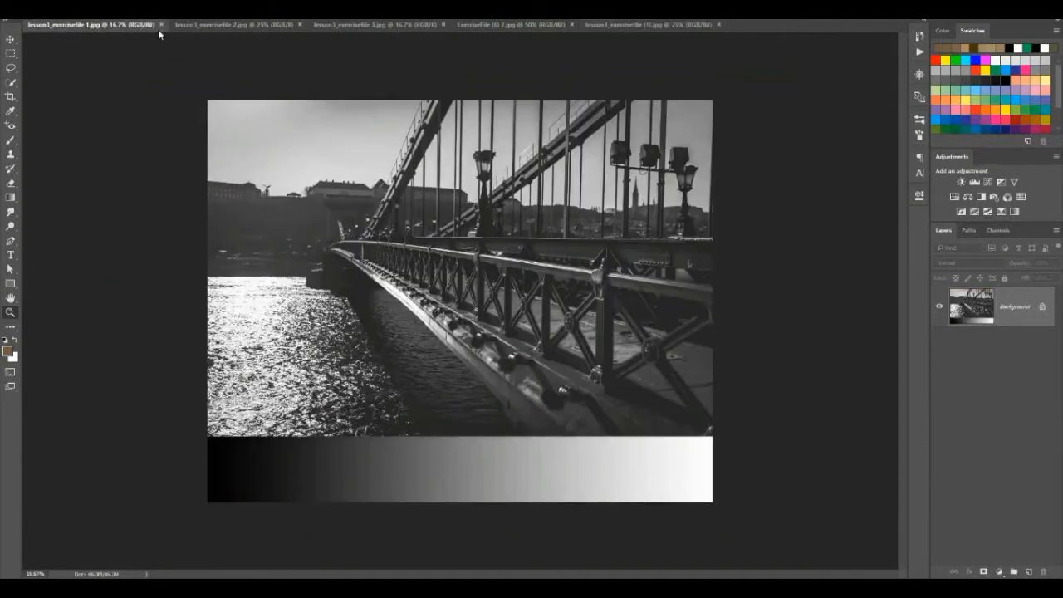
{"action": "left_click", "coordinate": [161, 24]}
{"action": "left_click", "coordinate": [153, 24]}
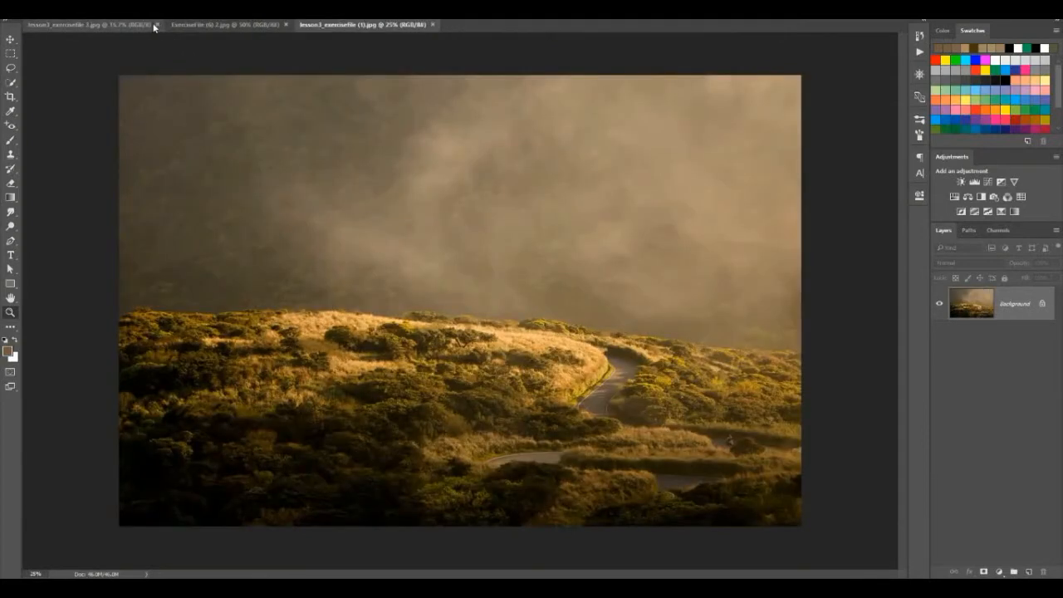
{"action": "left_click", "coordinate": [155, 24]}
{"action": "left_click", "coordinate": [142, 24]}
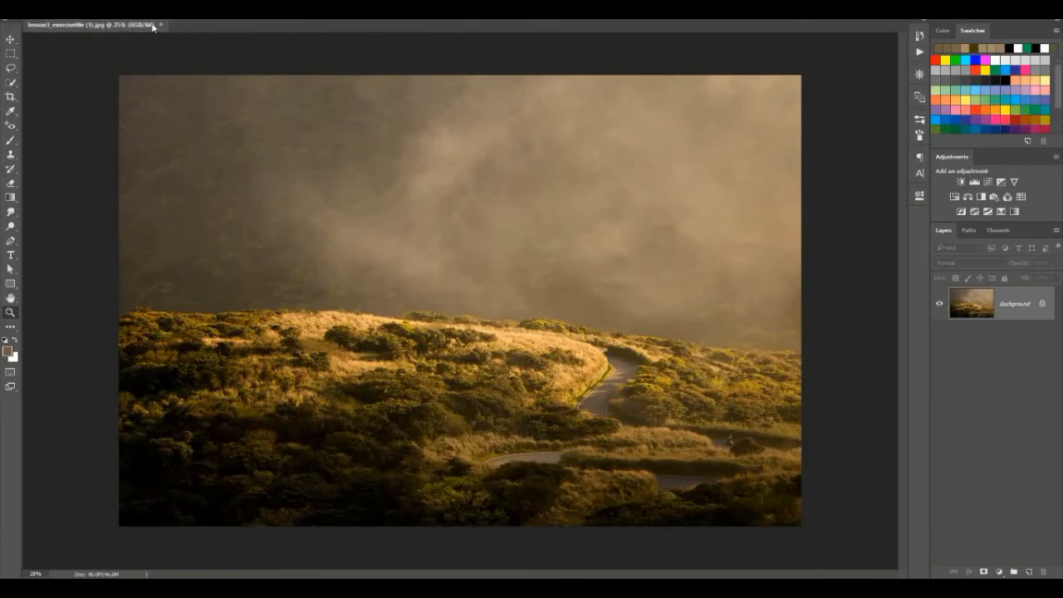
{"action": "left_click", "coordinate": [161, 25]}
Step: Open the two colour photos lesson3_exercisefile 4 and lesson3_exercisefile 5 together
{"action": "left_click", "coordinate": [209, 148]}
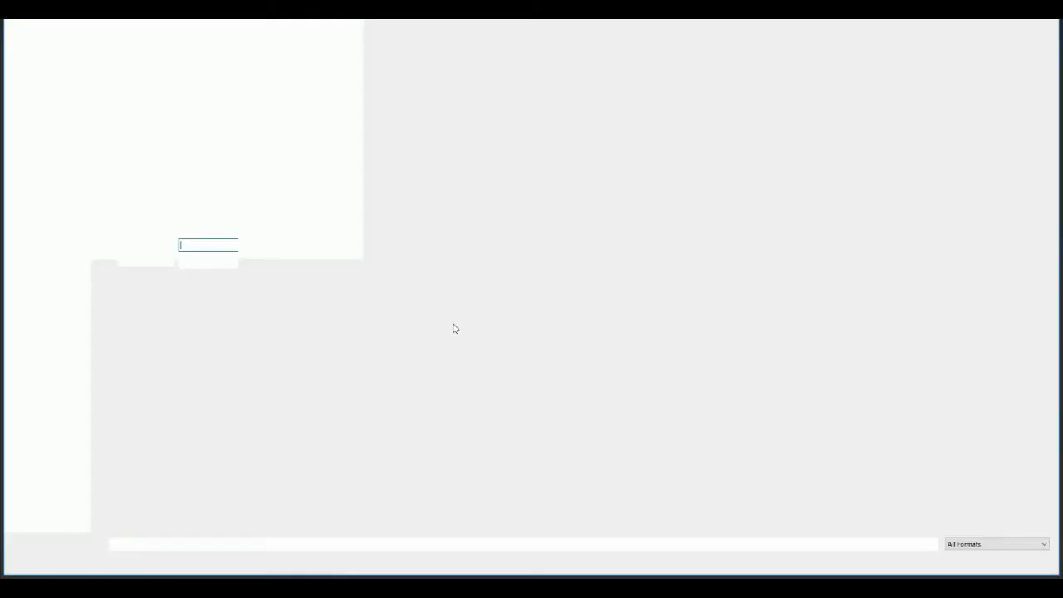
{"action": "left_click", "coordinate": [1026, 66]}
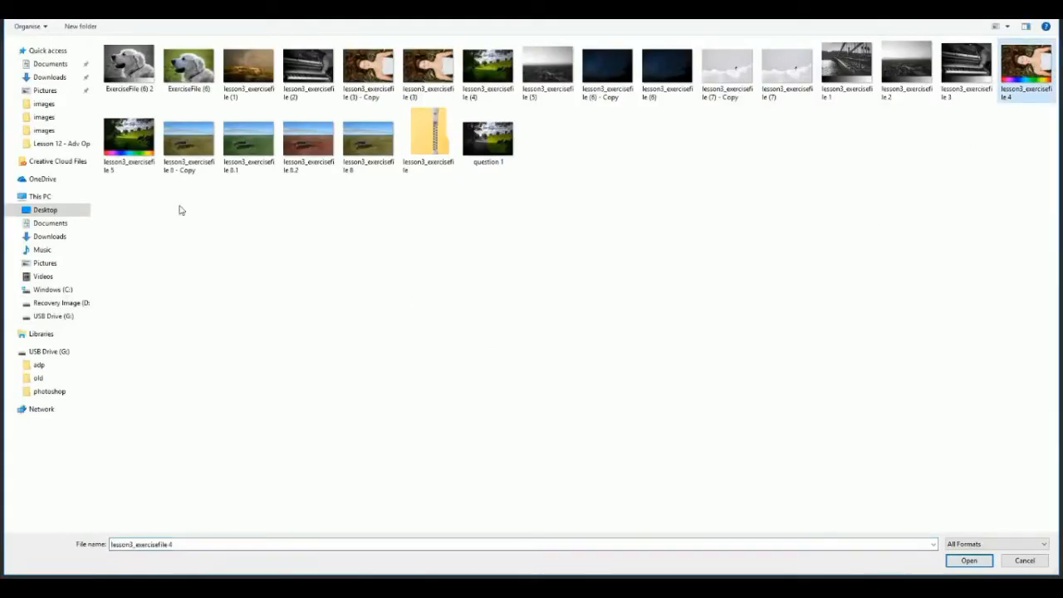
{"action": "left_click", "coordinate": [123, 152], "text": "ctrl"}
{"action": "left_click", "coordinate": [967, 560]}
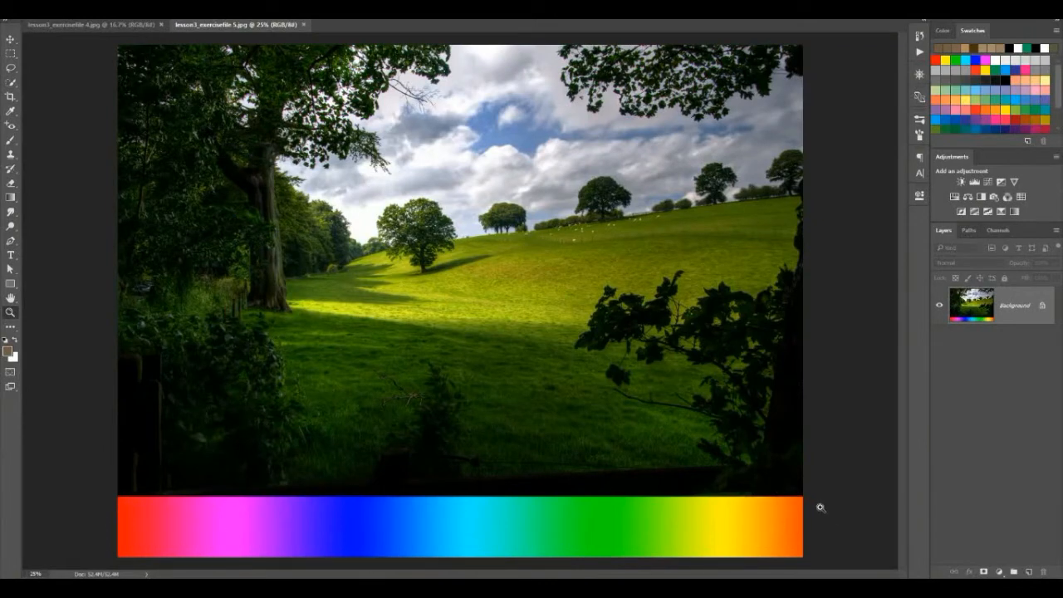
Step: Bring up the lesson3_exercisefile 4 portrait, open the Vibrance adjustment and move its dialog beside the photo
{"action": "left_click", "coordinate": [121, 26]}
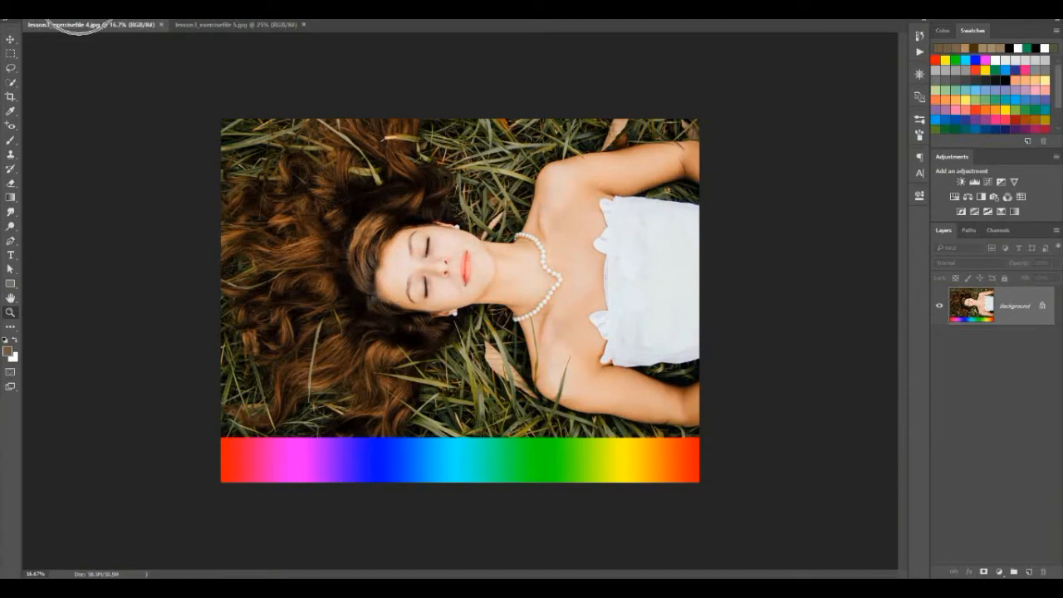
{"action": "left_click", "coordinate": [100, 15]}
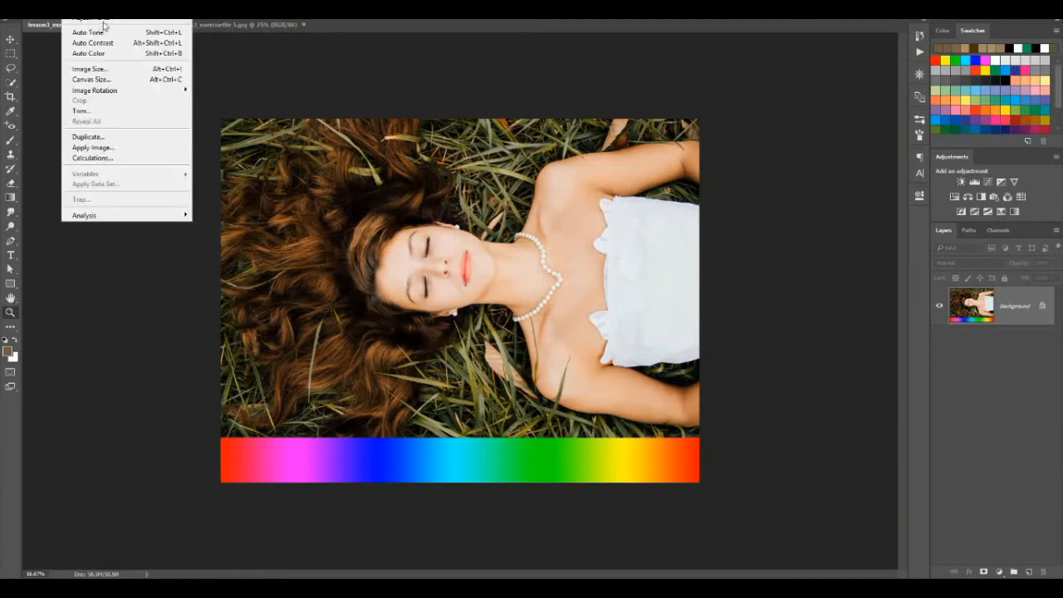
{"action": "left_click", "coordinate": [119, 22]}
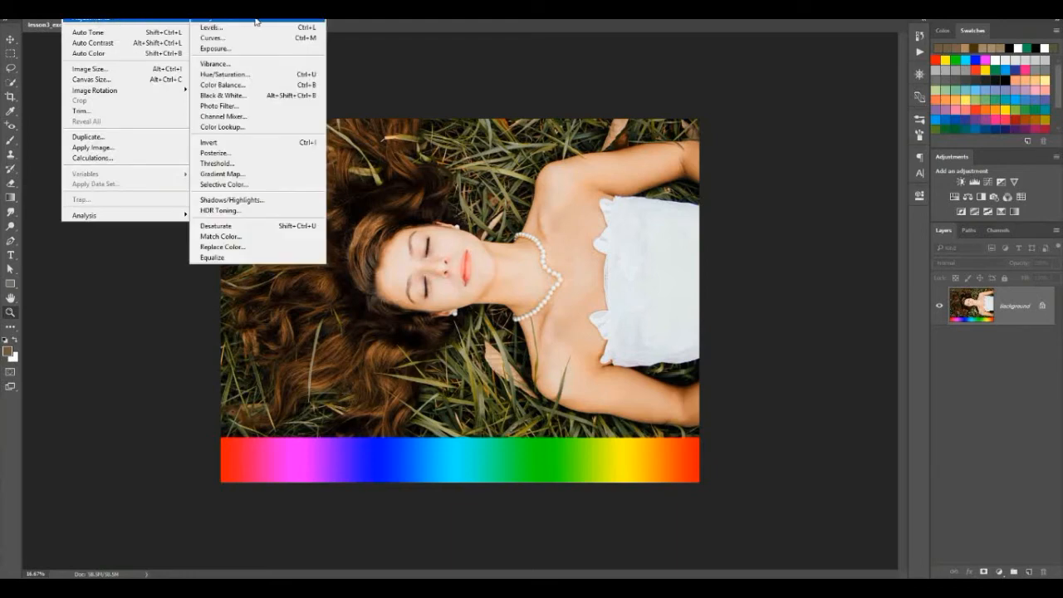
{"action": "left_click", "coordinate": [224, 66]}
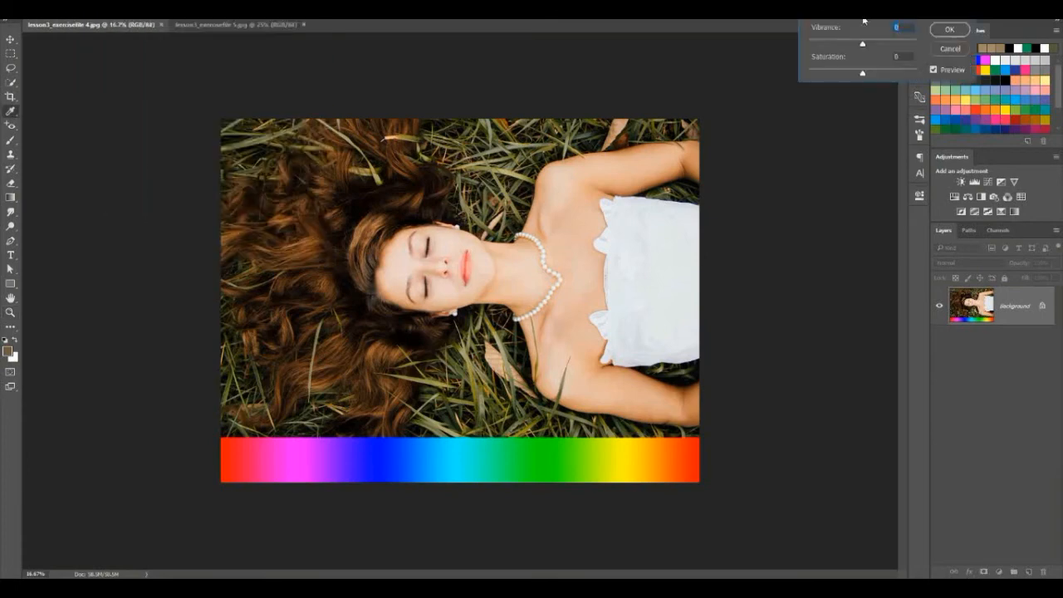
{"action": "left_click_drag", "start_coordinate": [863, 22], "coordinate": [772, 59]}
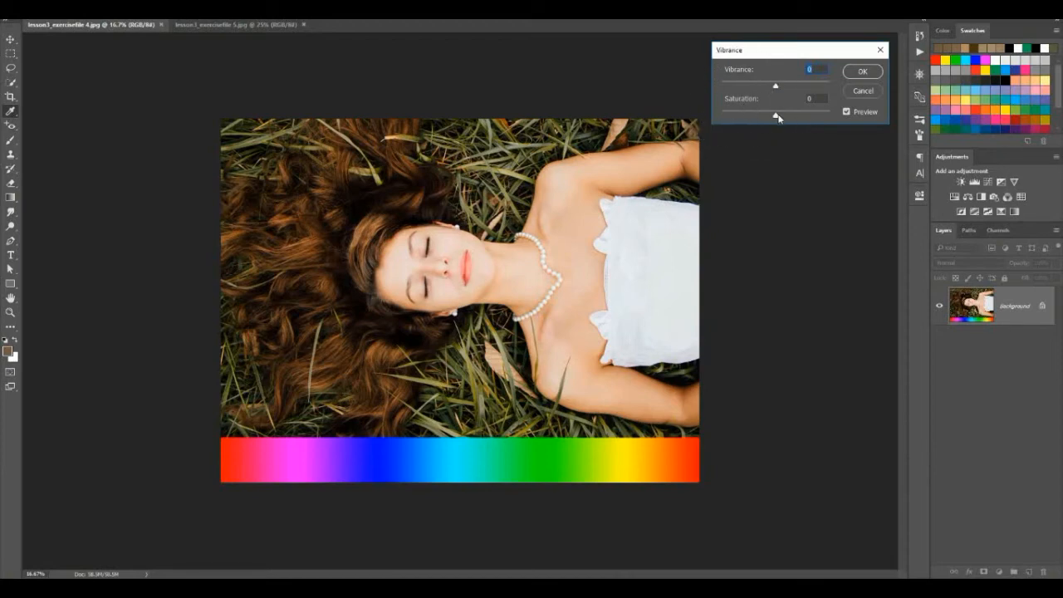
Step: Try Saturation at +100 on the portrait, sample the skin colours and cancel the Vibrance adjustment
{"action": "left_click_drag", "start_coordinate": [776, 117], "coordinate": [843, 122]}
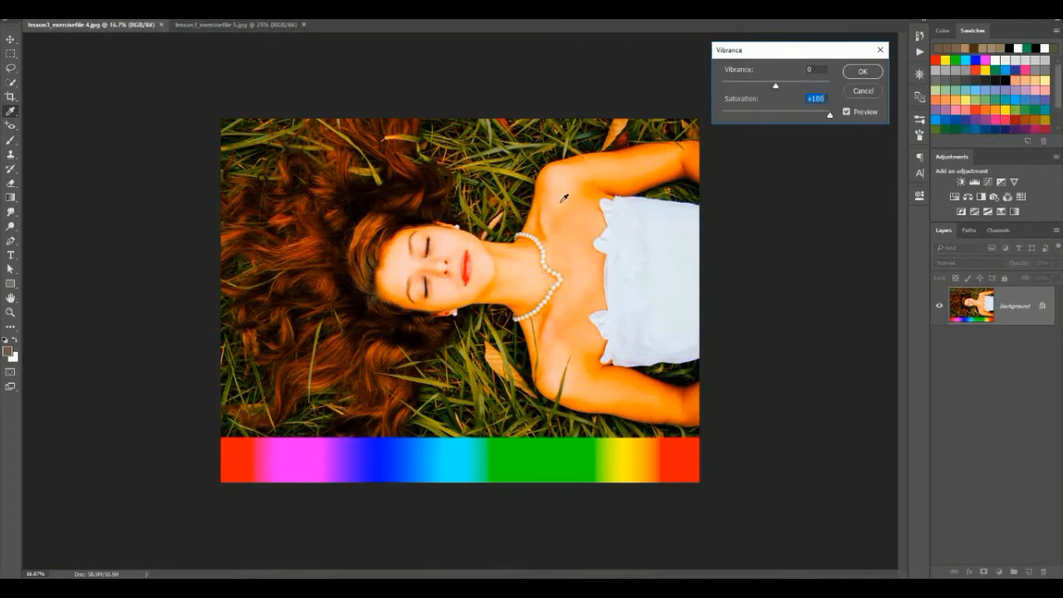
{"action": "left_click", "coordinate": [11, 313]}
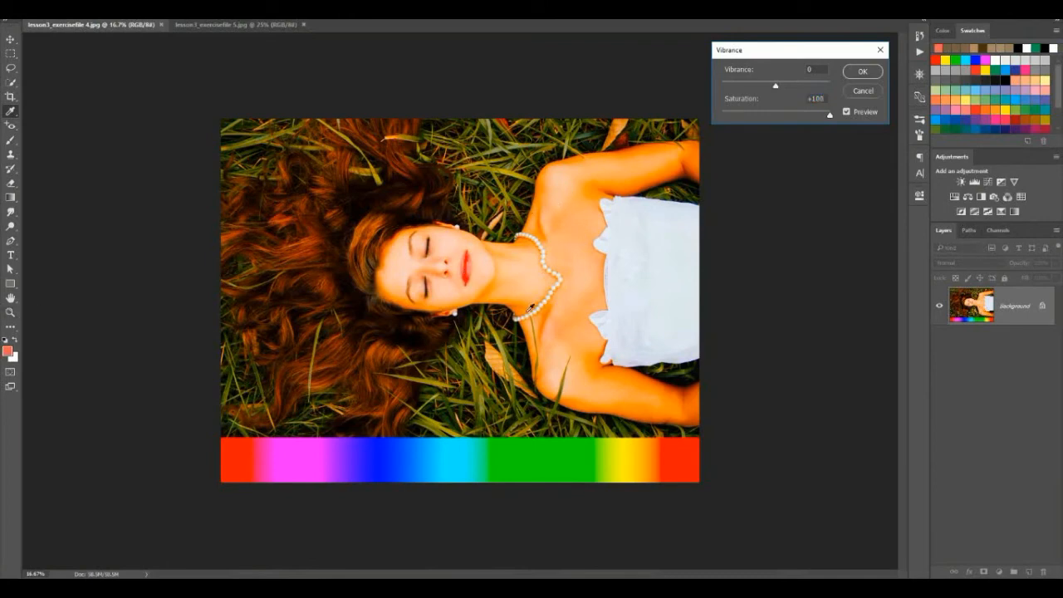
{"action": "left_click", "coordinate": [455, 258]}
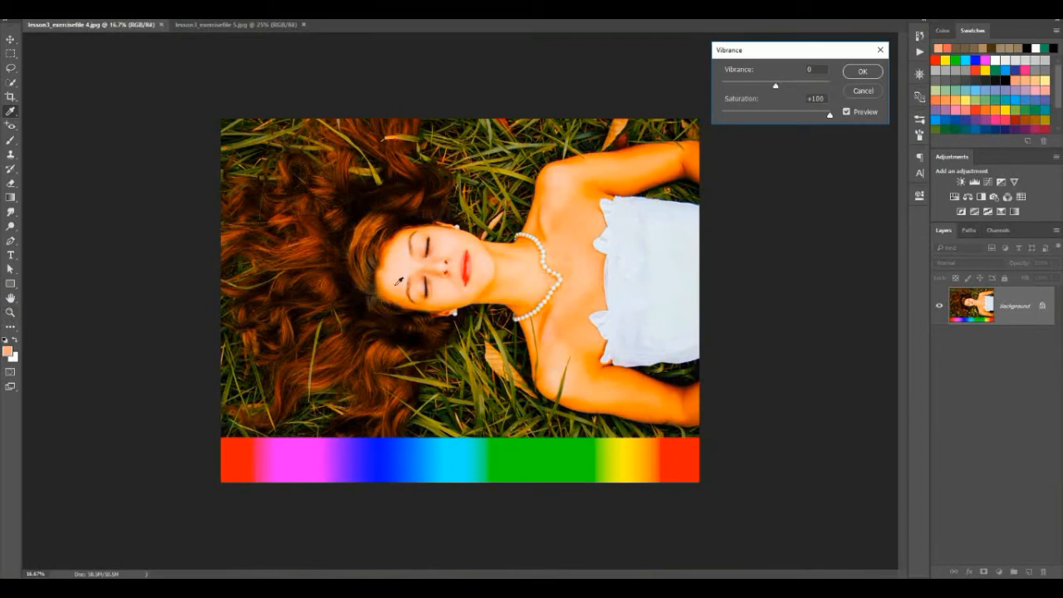
{"action": "left_click", "coordinate": [863, 90]}
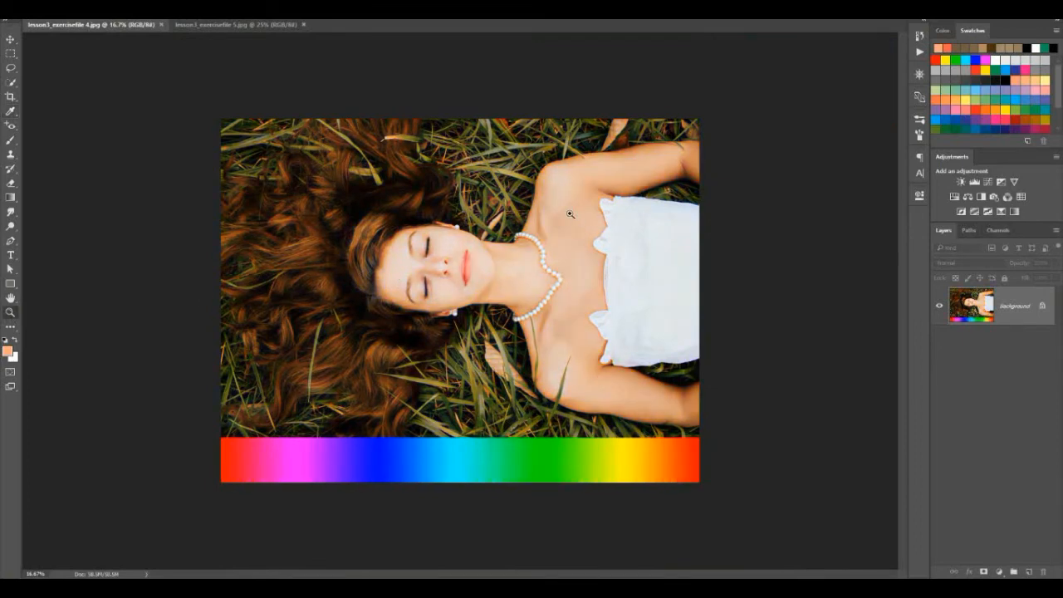
Step: Enlarge the portrait to 25% and open the Vibrance adjustment for it again
{"action": "left_click", "coordinate": [569, 212]}
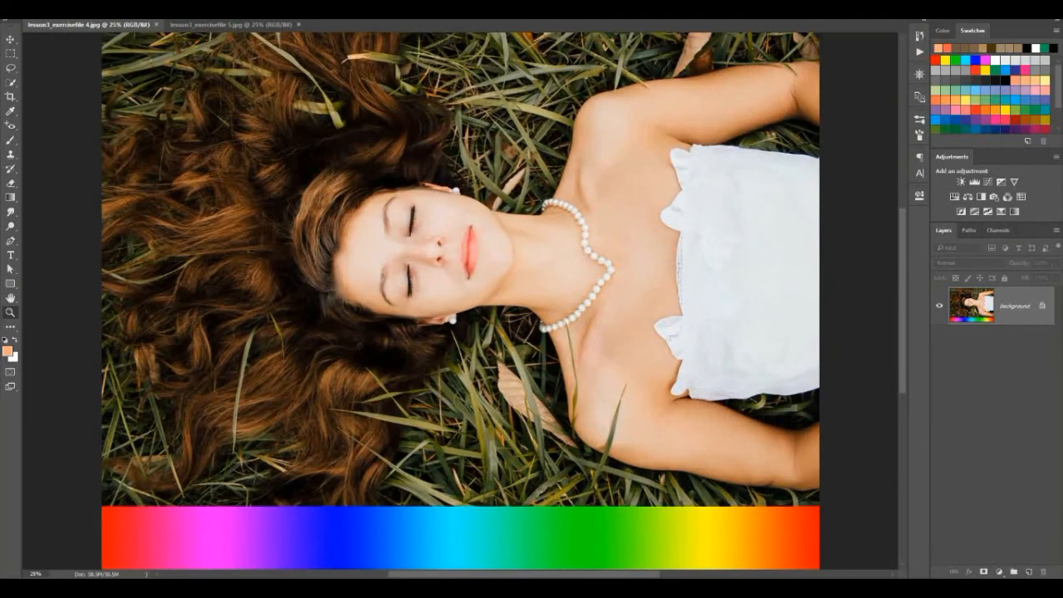
{"action": "left_click", "coordinate": [73, 6]}
{"action": "mouse_move", "coordinate": [166, 23]}
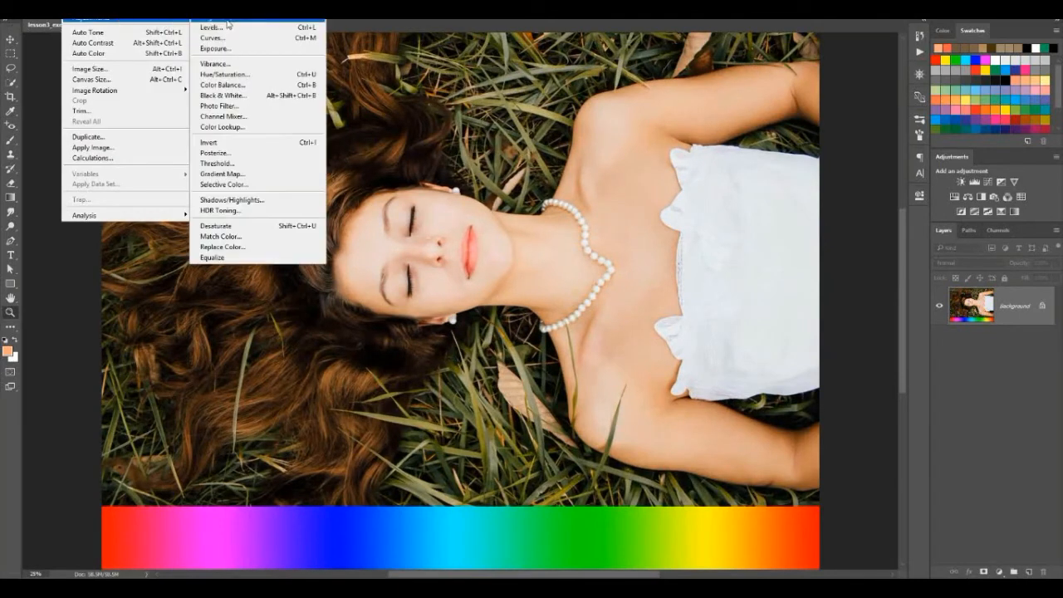
{"action": "left_click", "coordinate": [241, 66]}
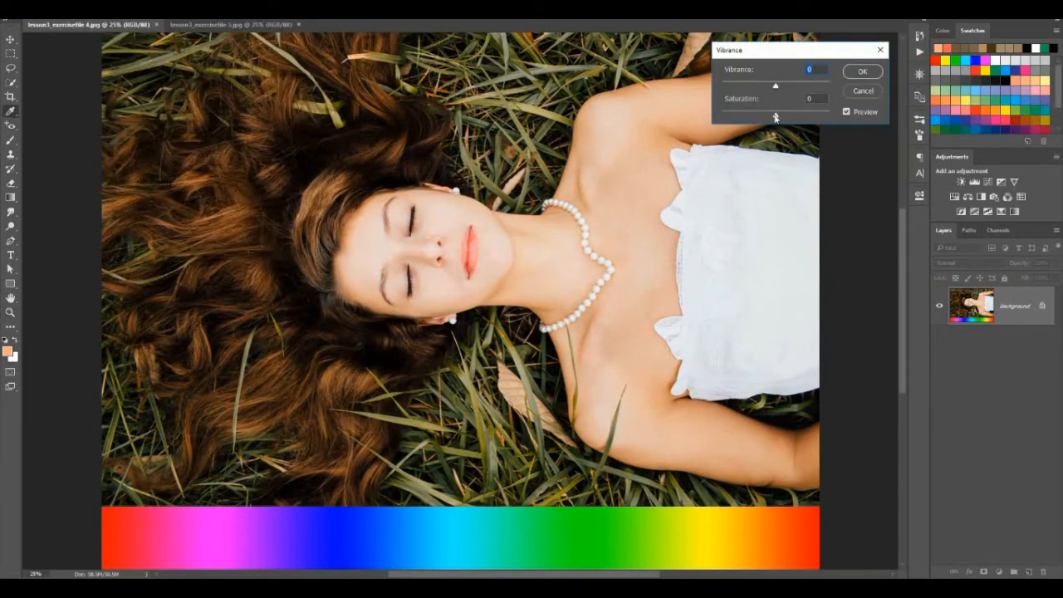
Step: Try Saturation at +100 on the enlarged portrait and reset it to 0
{"action": "left_click_drag", "start_coordinate": [775, 113], "coordinate": [848, 122]}
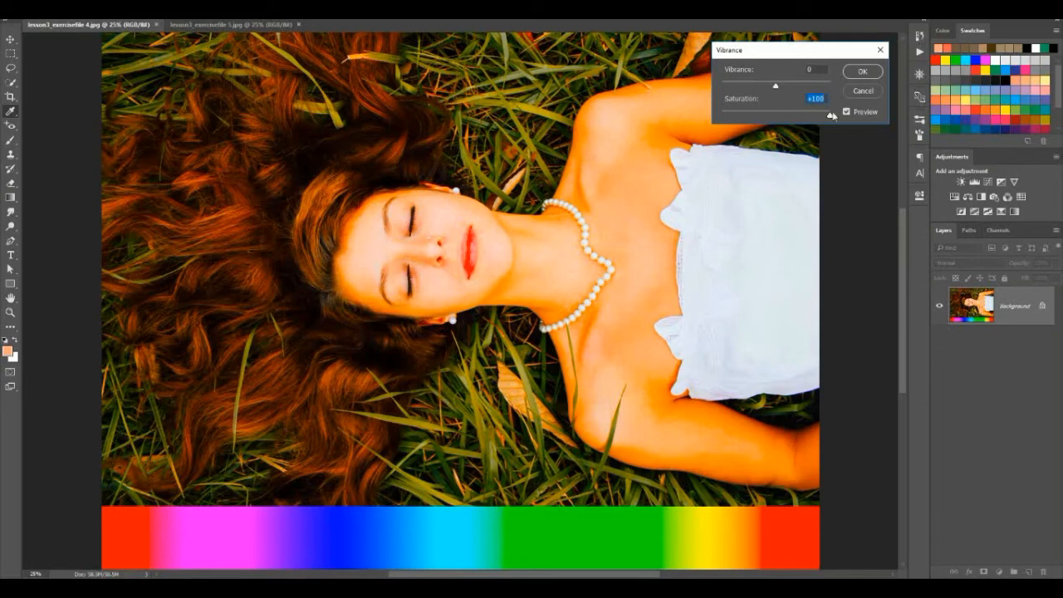
{"action": "left_click_drag", "start_coordinate": [830, 115], "coordinate": [772, 115]}
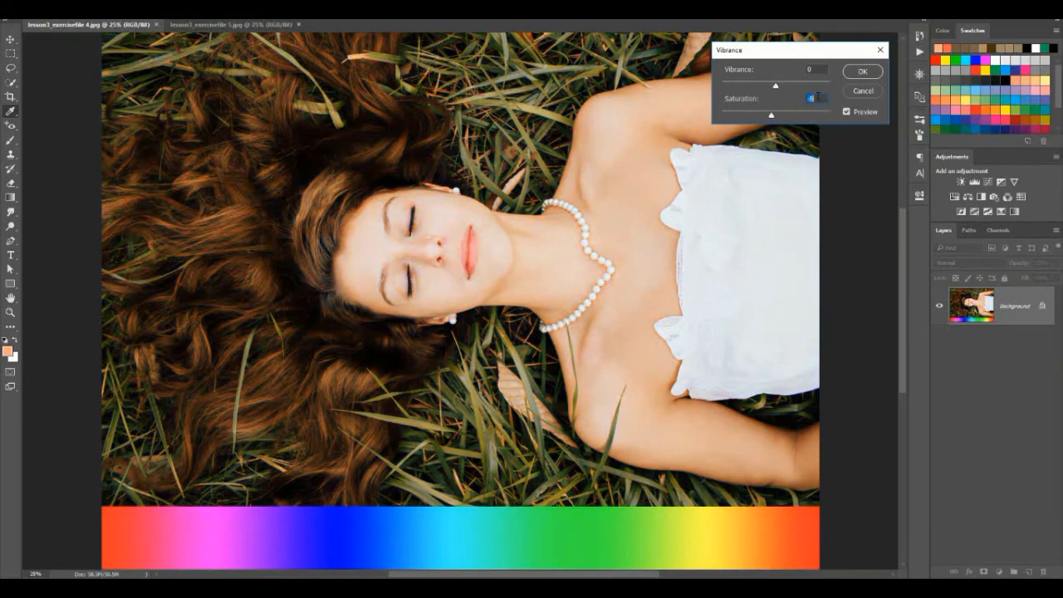
{"action": "type", "text": "00"}
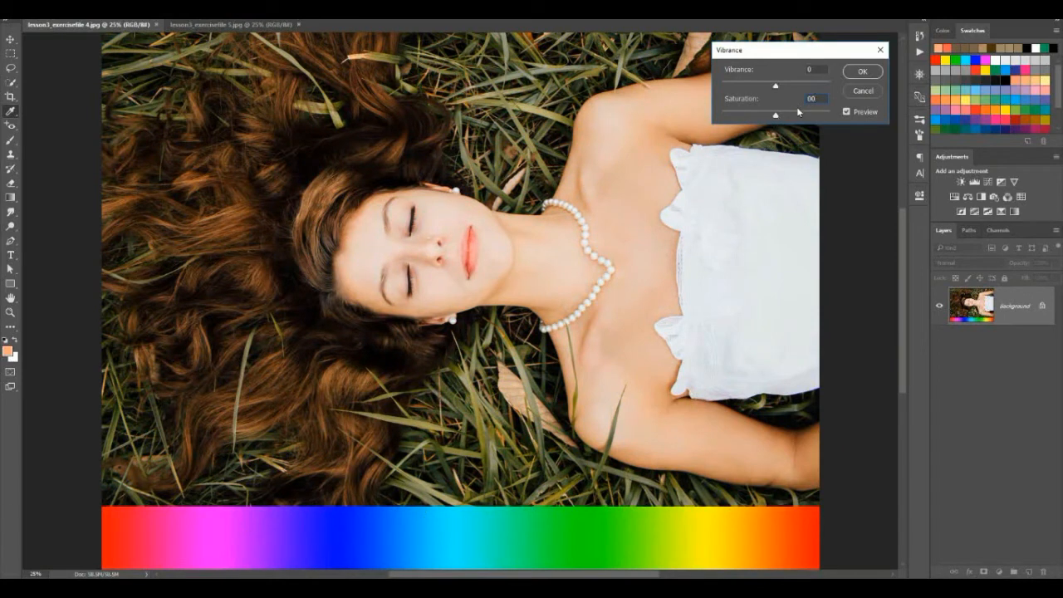
{"action": "key", "text": "BackSpace"}
{"action": "key", "text": "BackSpace"}
Step: Compare the portrait at Saturation +100 and -100, and restore Saturation to 0
{"action": "left_click_drag", "start_coordinate": [776, 115], "coordinate": [826, 127]}
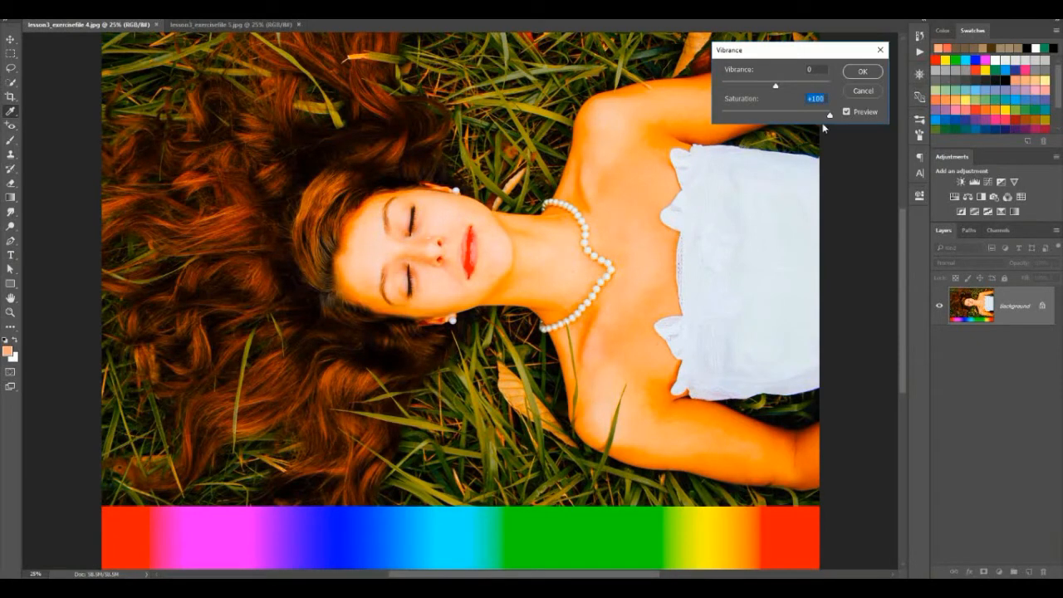
{"action": "left_click_drag", "start_coordinate": [827, 119], "coordinate": [716, 115]}
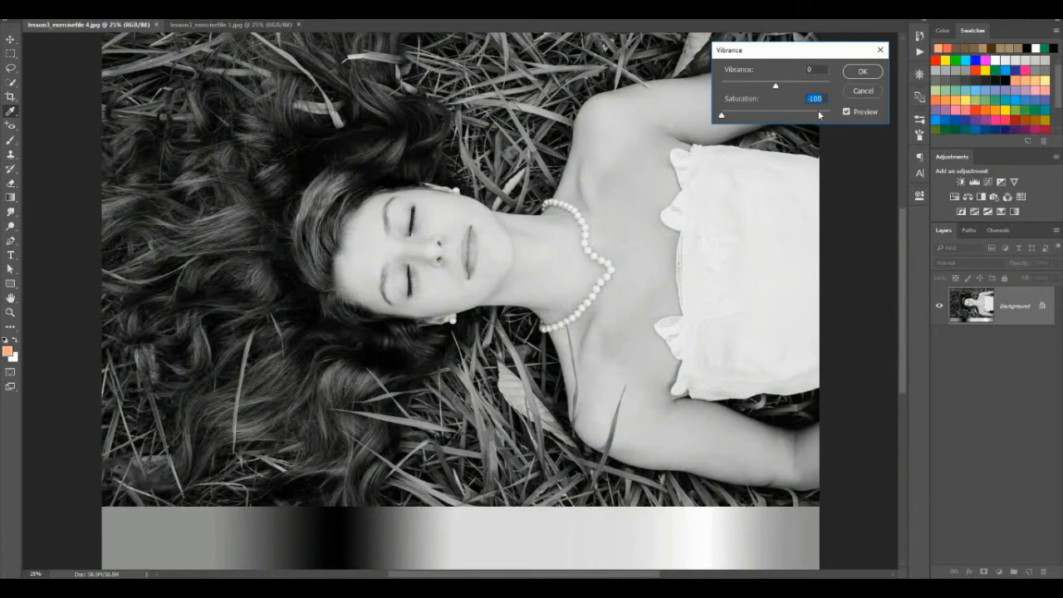
{"action": "type", "text": "0"}
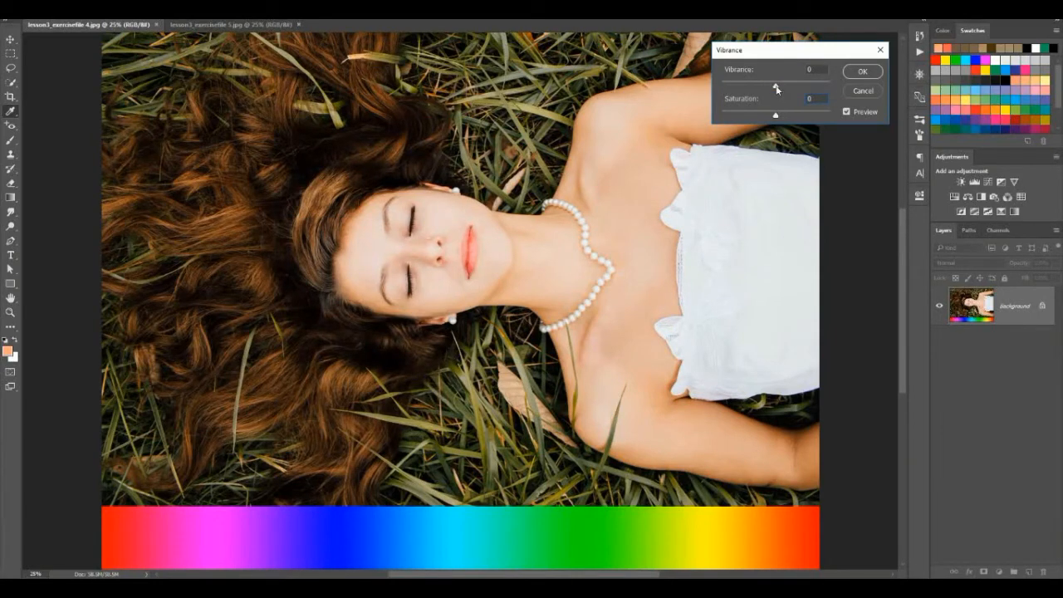
Step: Try Vibrance at +100, lower it to -100 and raise Saturation to about +75
{"action": "left_click_drag", "start_coordinate": [776, 88], "coordinate": [827, 98]}
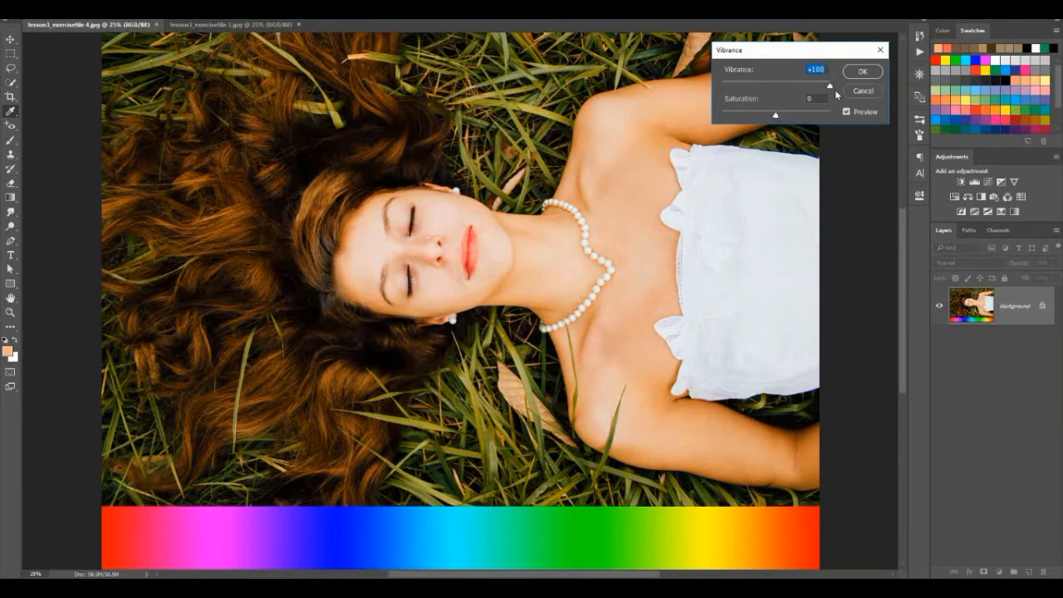
{"action": "left_click_drag", "start_coordinate": [830, 89], "coordinate": [721, 88]}
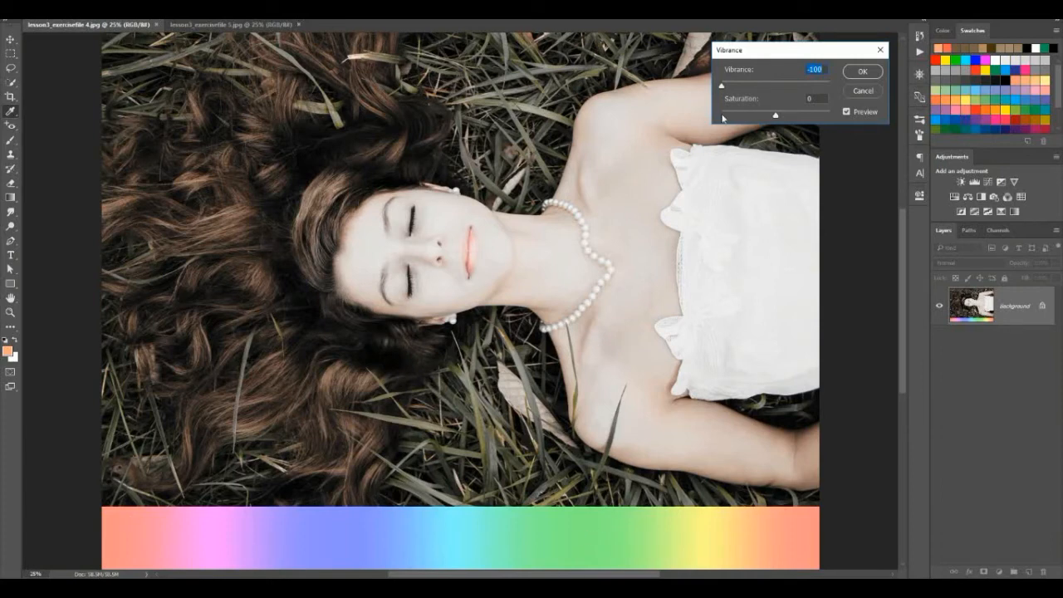
{"action": "left_click_drag", "start_coordinate": [775, 115], "coordinate": [815, 117]}
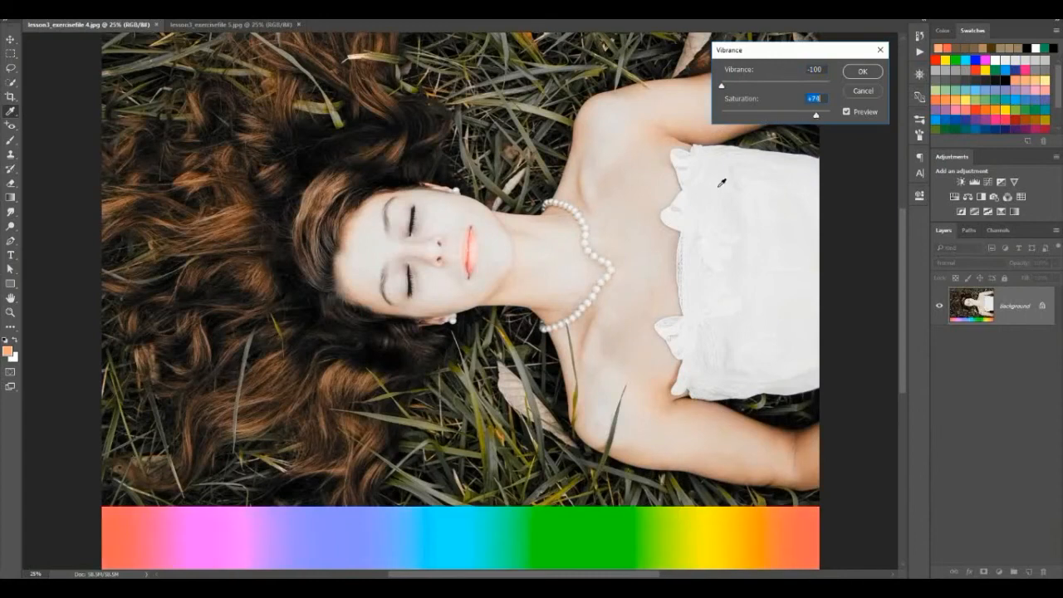
Step: Reset both Saturation and Vibrance to 0 for the portrait
{"action": "mouse_move", "coordinate": [721, 86]}
{"action": "left_mouse_down"}
{"action": "mouse_move", "coordinate": [736, 85]}
{"action": "mouse_move", "coordinate": [717, 85]}
{"action": "left_mouse_up"}
{"action": "left_click_drag", "start_coordinate": [821, 98], "coordinate": [790, 97]}
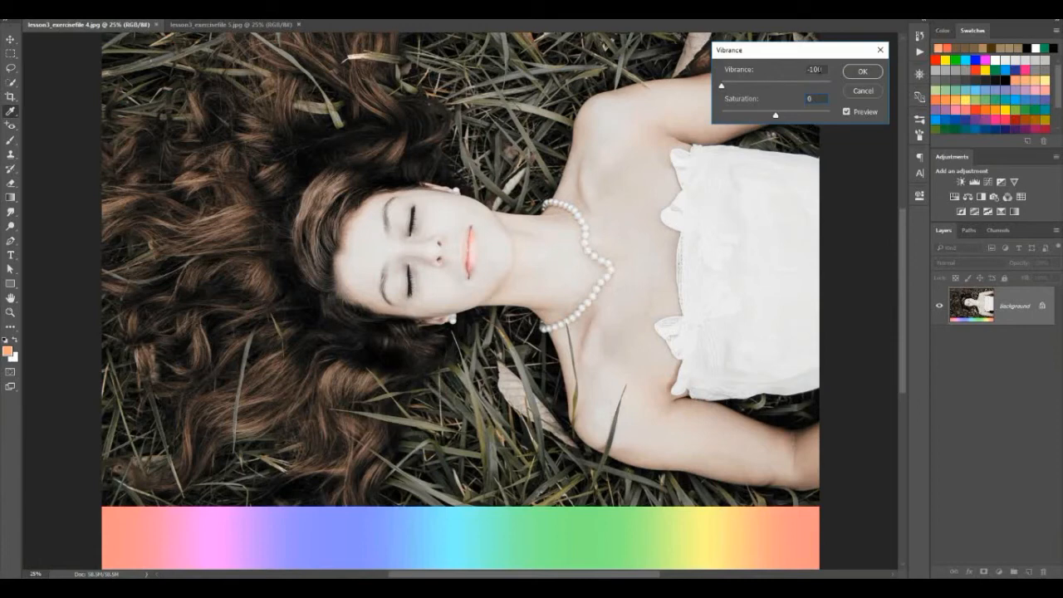
{"action": "left_click_drag", "start_coordinate": [821, 70], "coordinate": [802, 70]}
{"action": "type", "text": "0"}
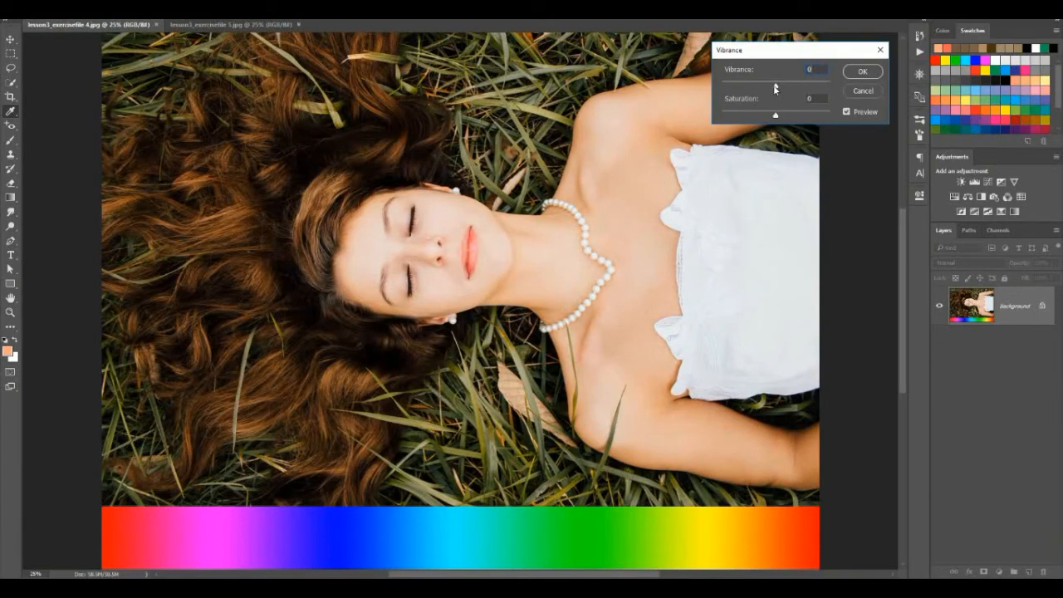
Step: Try a stronger Vibrance on the portrait, reset it to 0, and raise it to +80
{"action": "left_click_drag", "start_coordinate": [774, 86], "coordinate": [803, 92]}
{"action": "left_click_drag", "start_coordinate": [829, 88], "coordinate": [791, 86]}
{"action": "type", "text": "0"}
{"action": "left_click_drag", "start_coordinate": [776, 90], "coordinate": [795, 88]}
{"action": "left_click_drag", "start_coordinate": [819, 95], "coordinate": [820, 96]}
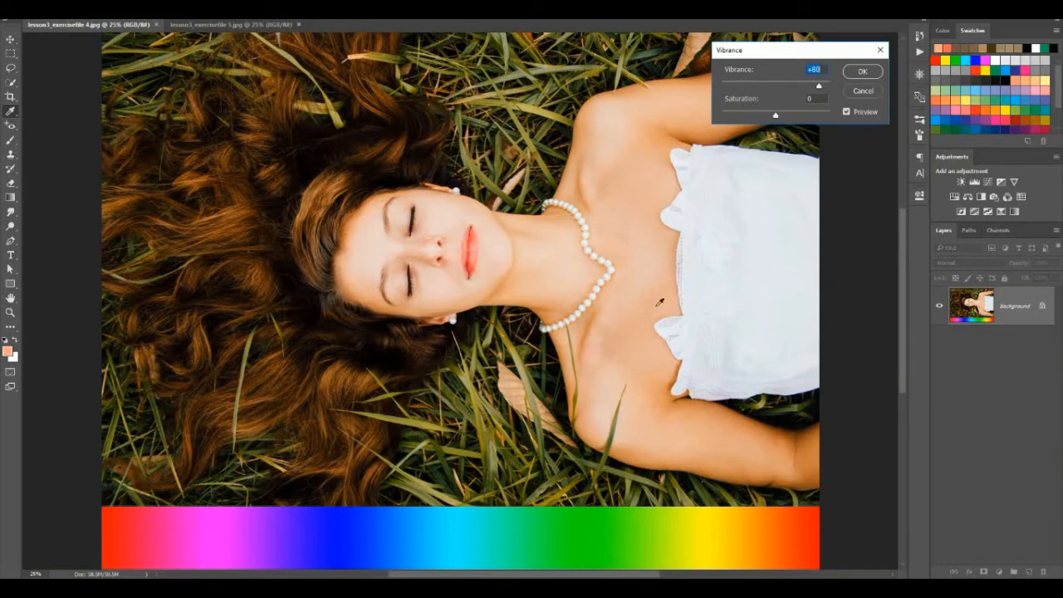
Step: Try Saturation at -70, lower Vibrance to +49 and bring Saturation back to 0
{"action": "left_click_drag", "start_coordinate": [776, 115], "coordinate": [738, 118]}
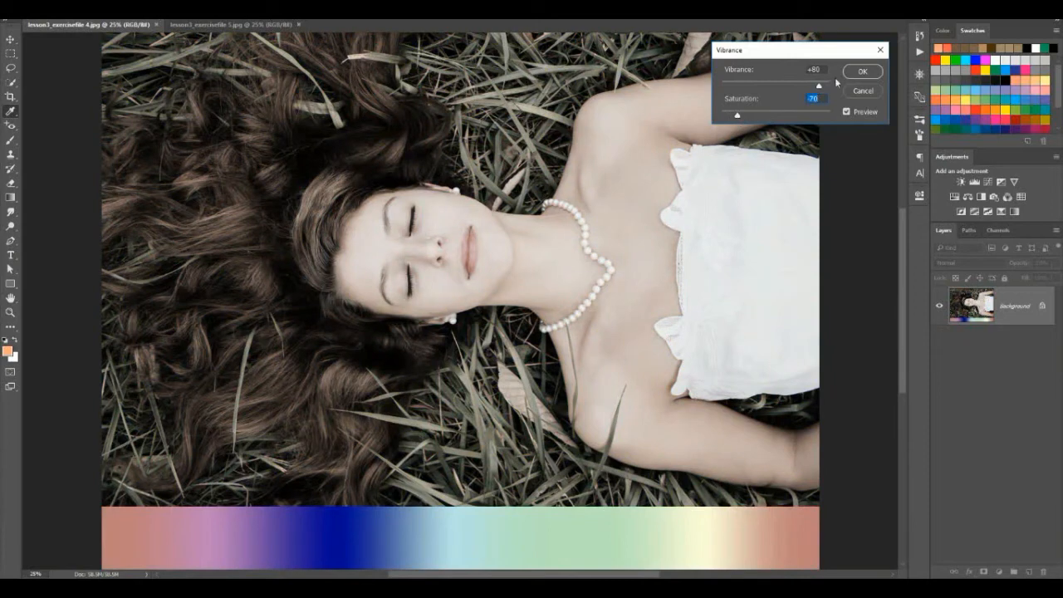
{"action": "left_click_drag", "start_coordinate": [820, 88], "coordinate": [812, 88]}
{"action": "left_click_drag", "start_coordinate": [737, 114], "coordinate": [772, 116]}
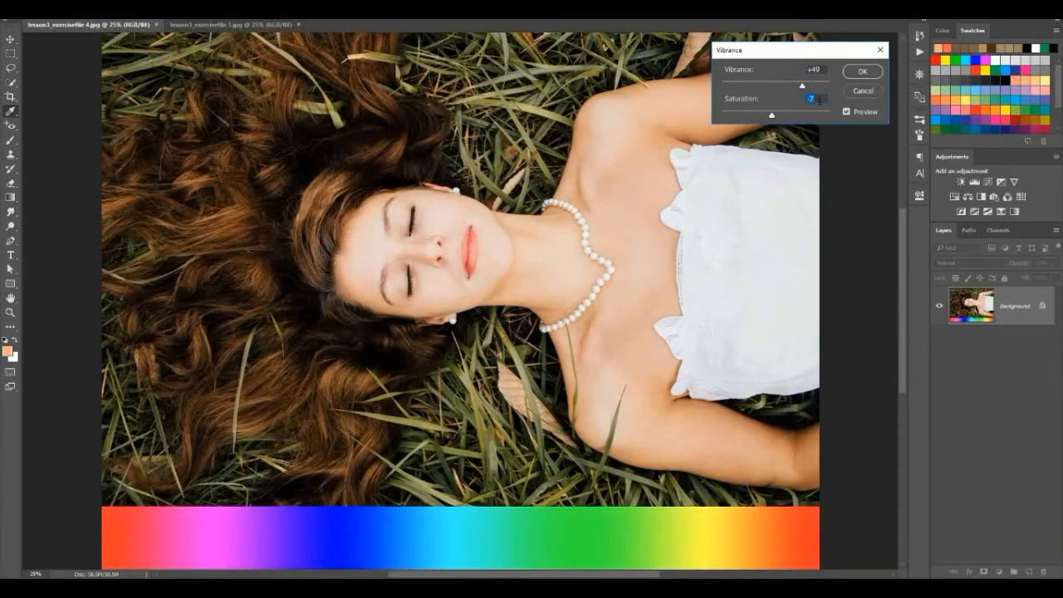
{"action": "type", "text": "0"}
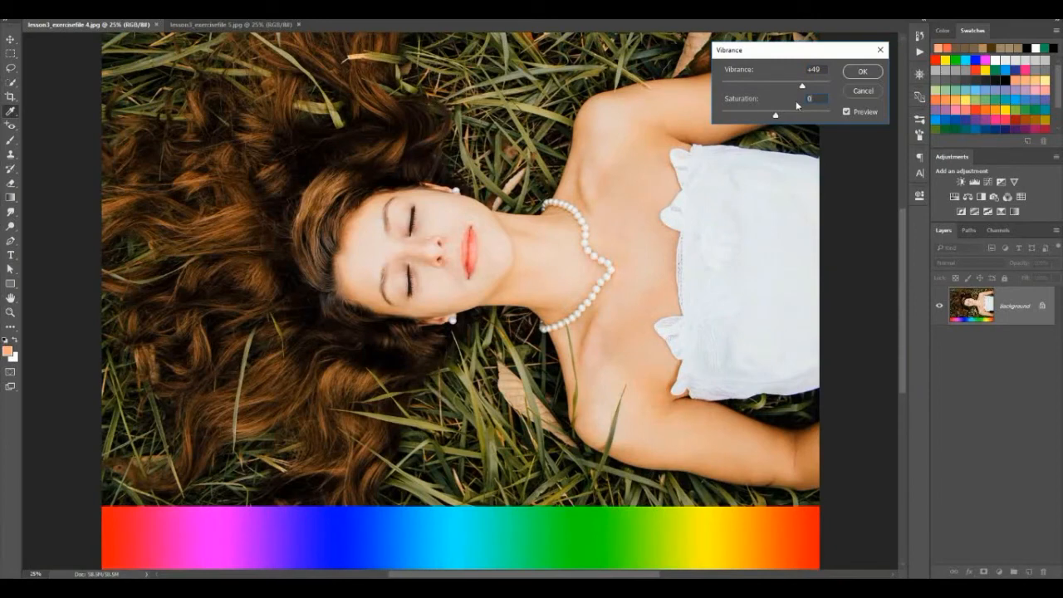
Step: Compare the portrait with the Vibrance preview off and on, and cancel the adjustment
{"action": "left_click", "coordinate": [847, 112]}
{"action": "left_click", "coordinate": [844, 116]}
{"action": "left_click", "coordinate": [846, 113]}
{"action": "left_click", "coordinate": [860, 92]}
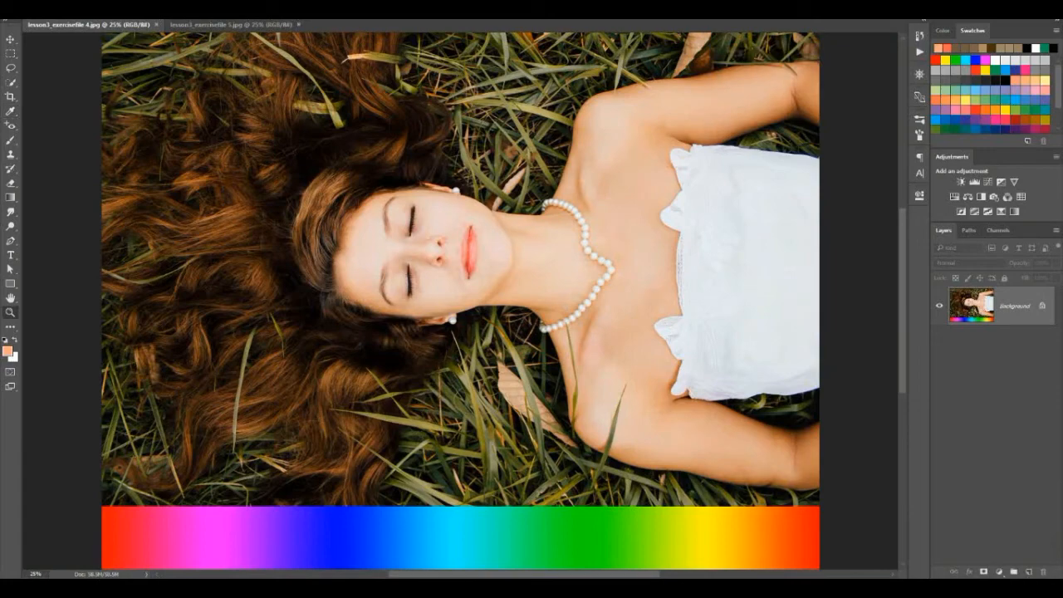
Step: Switch to the landscape lesson3_exercisefile 5.jpg and restore the default foreground and background colours
{"action": "left_click", "coordinate": [230, 25]}
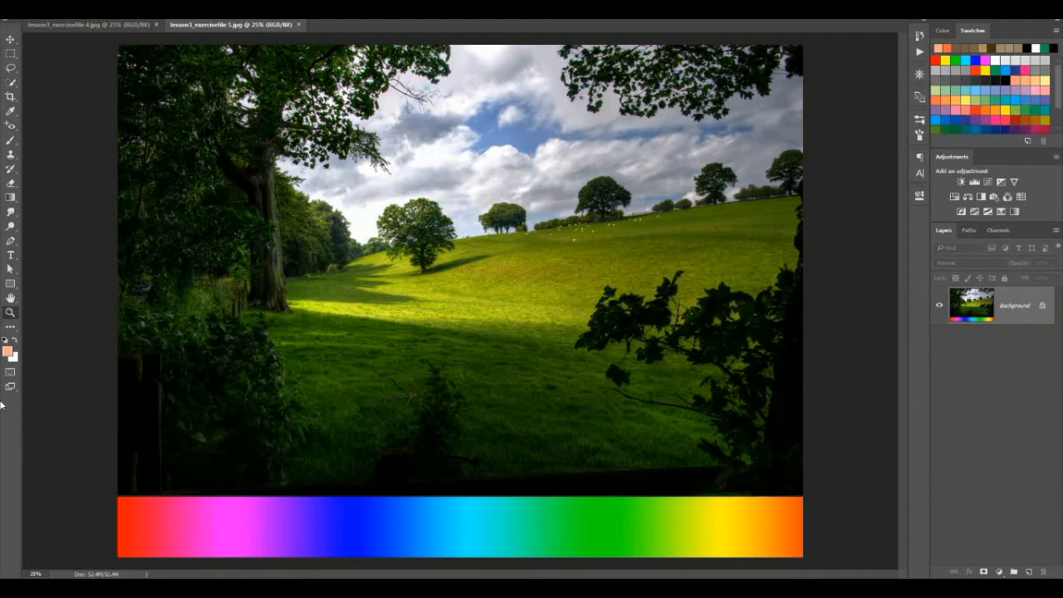
{"action": "left_click", "coordinate": [5, 340]}
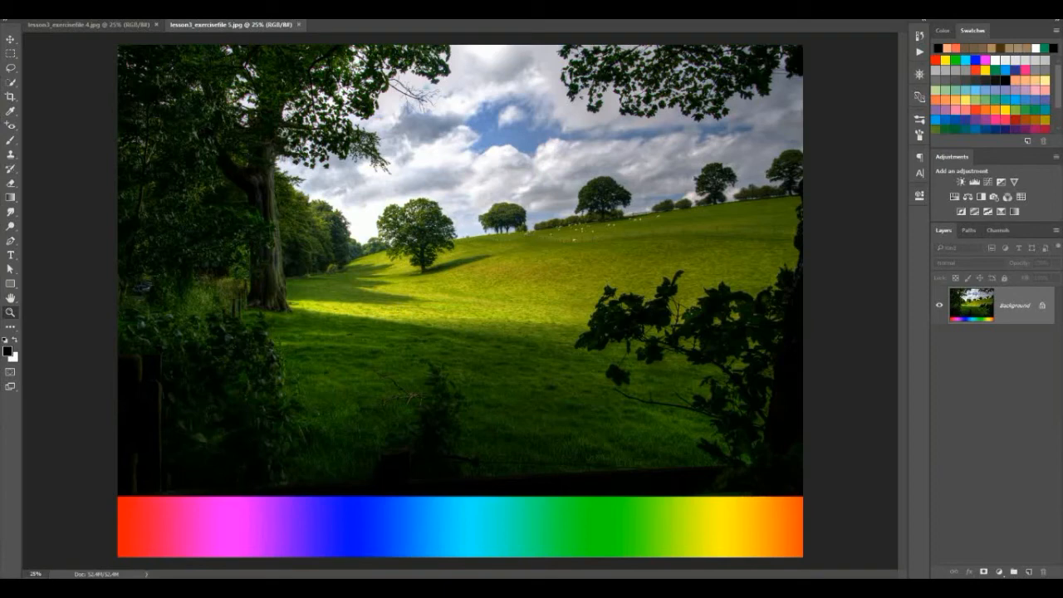
Step: Open Hue/Saturation for the landscape, try Saturation at +100 and reset it to 0
{"action": "left_click", "coordinate": [75, 4]}
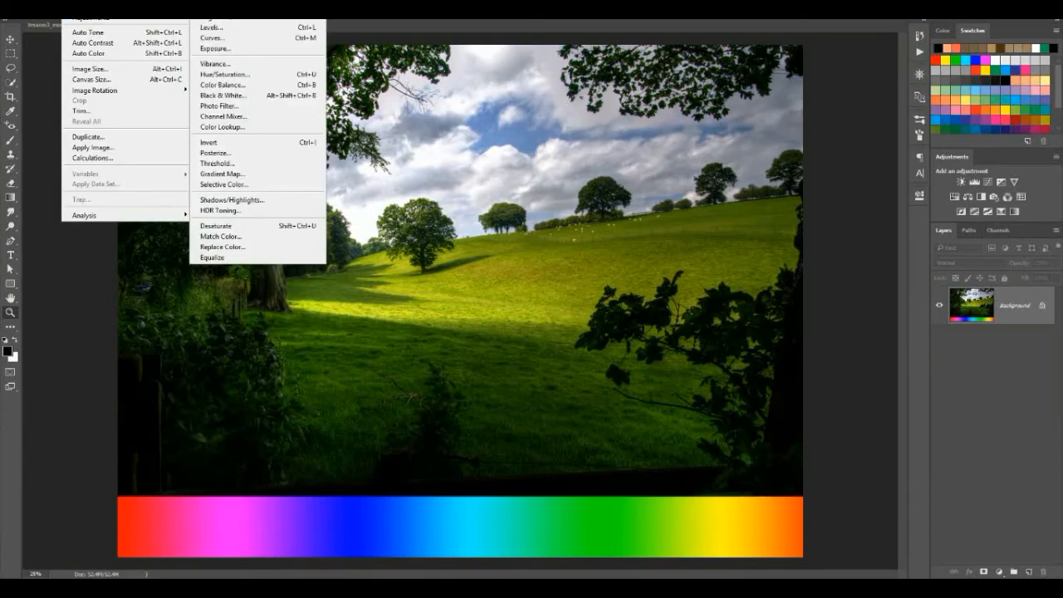
{"action": "mouse_move", "coordinate": [155, 20]}
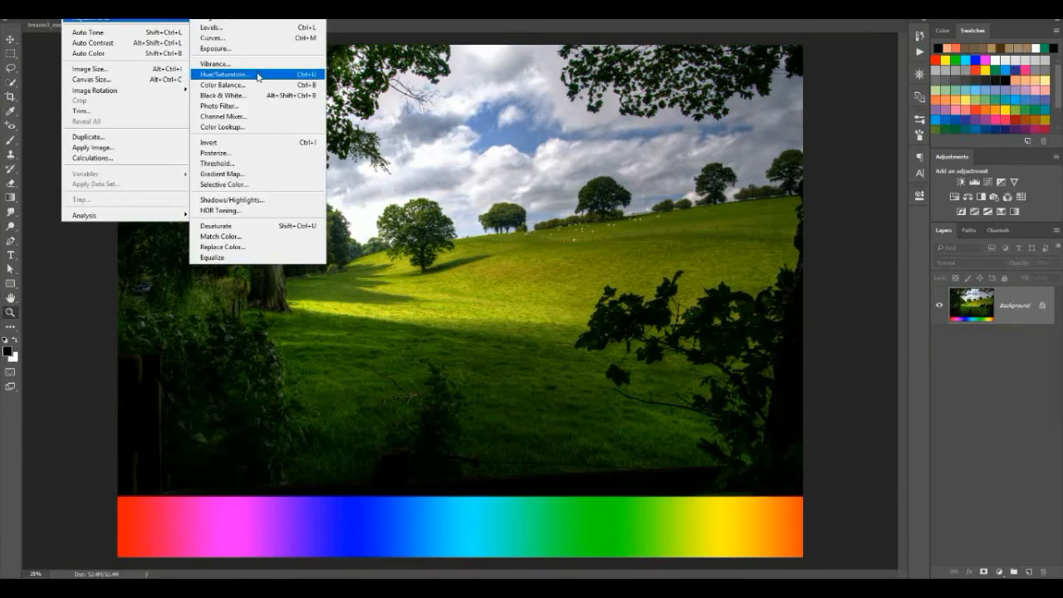
{"action": "left_click", "coordinate": [224, 74]}
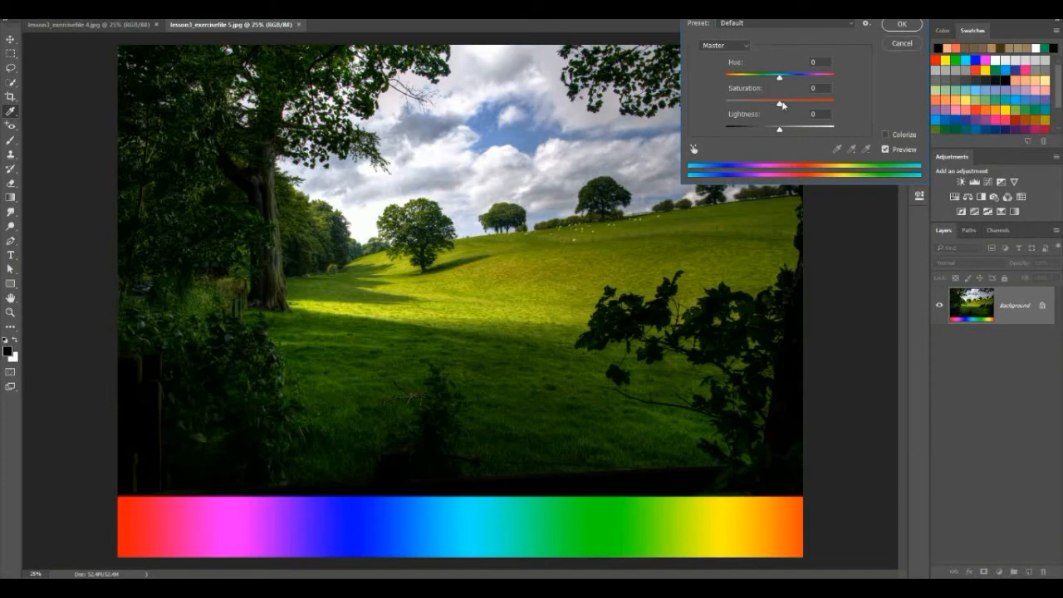
{"action": "left_click_drag", "start_coordinate": [779, 104], "coordinate": [873, 119]}
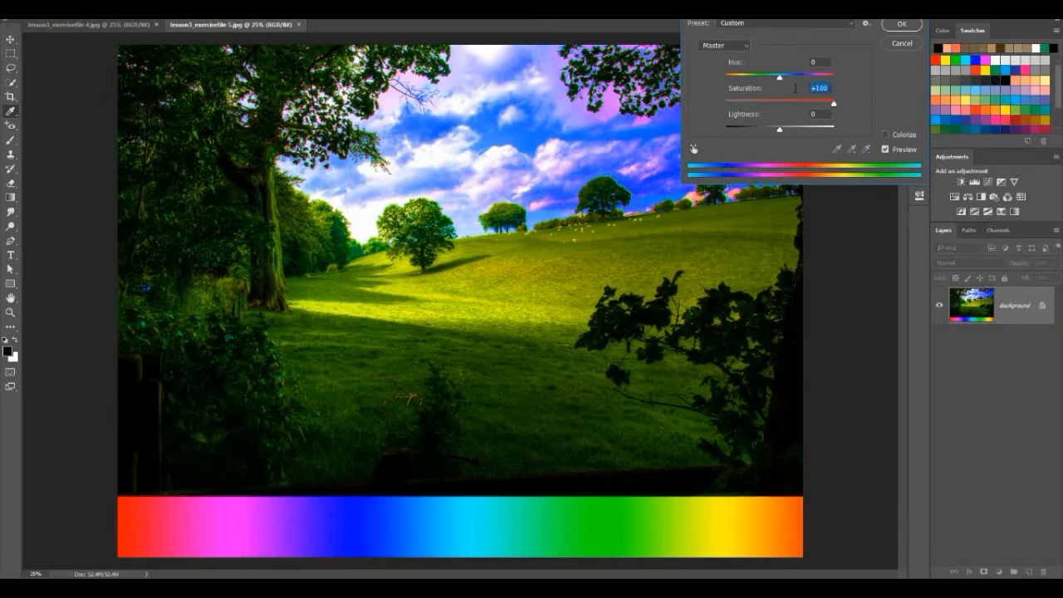
{"action": "type", "text": "0"}
Step: Try the Sepia, Yellow Boost and Increase Saturation More presets on the landscape and return to Default
{"action": "left_click", "coordinate": [770, 30]}
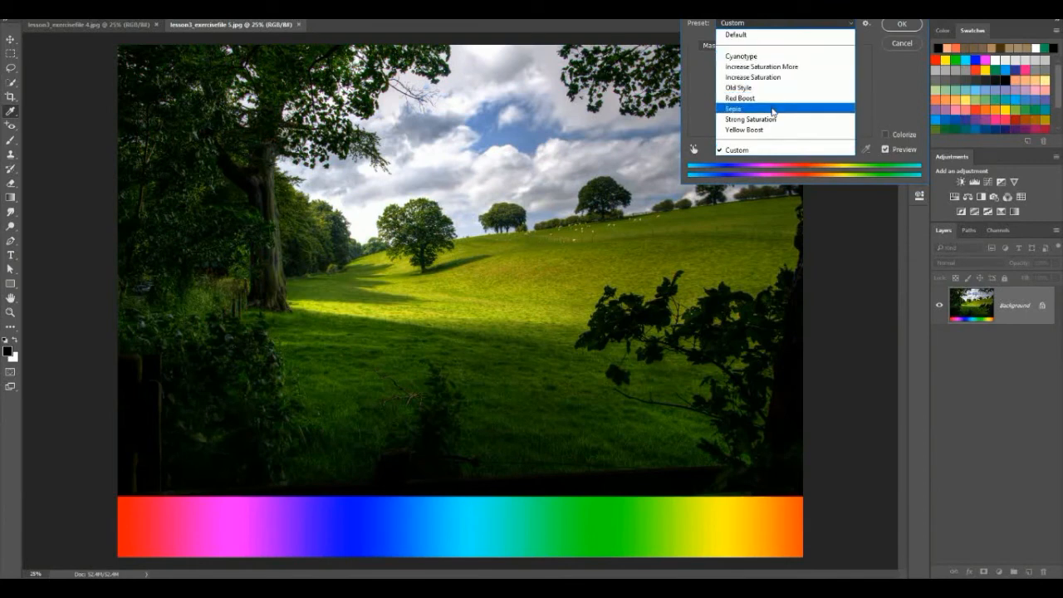
{"action": "left_click", "coordinate": [772, 109]}
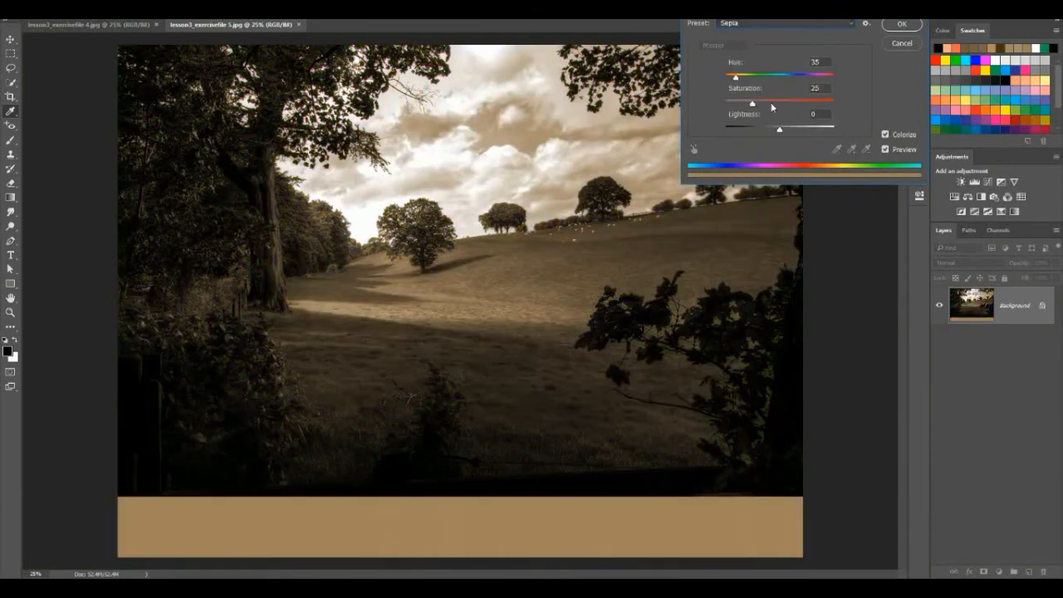
{"action": "left_click", "coordinate": [819, 31]}
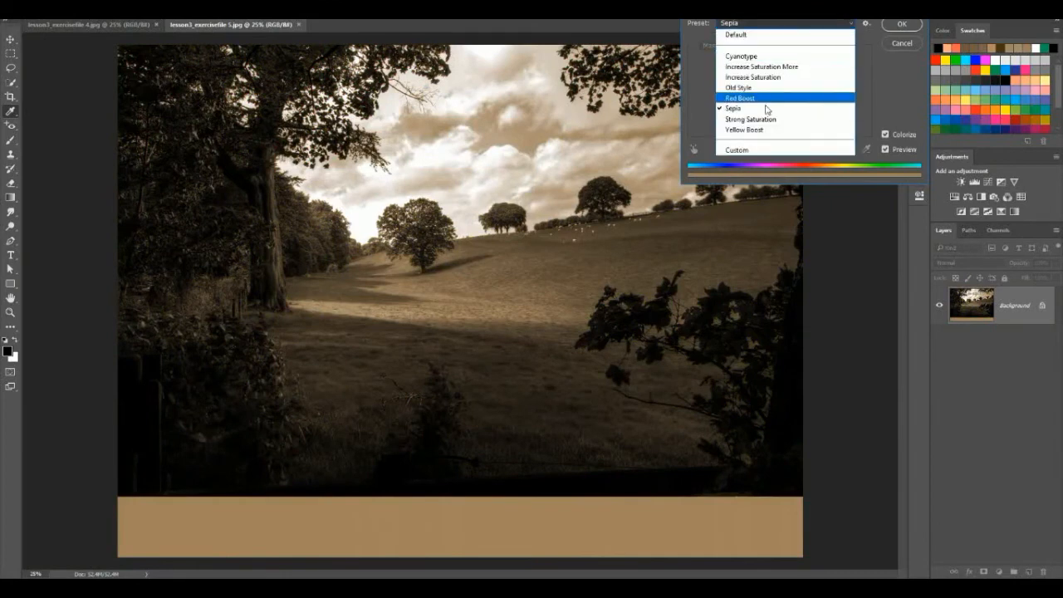
{"action": "left_click", "coordinate": [747, 129]}
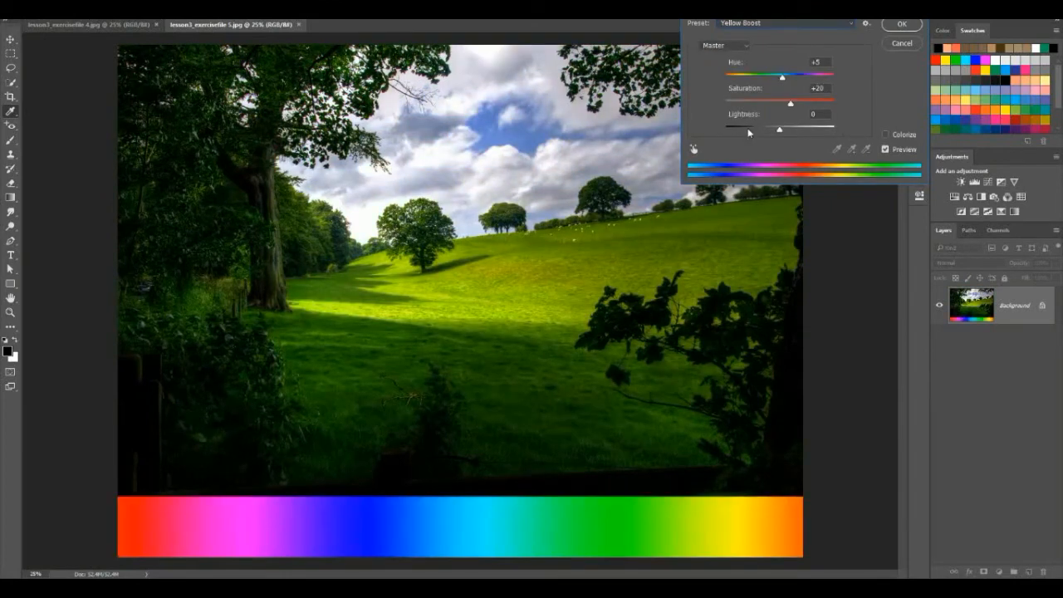
{"action": "left_click", "coordinate": [831, 27]}
{"action": "left_click", "coordinate": [772, 66]}
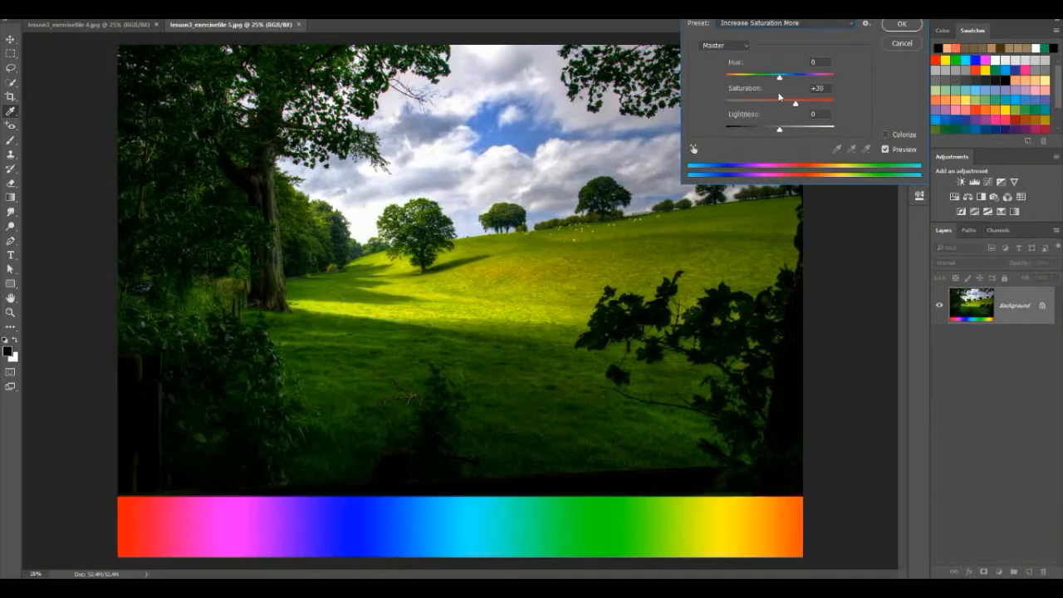
{"action": "left_click", "coordinate": [822, 24]}
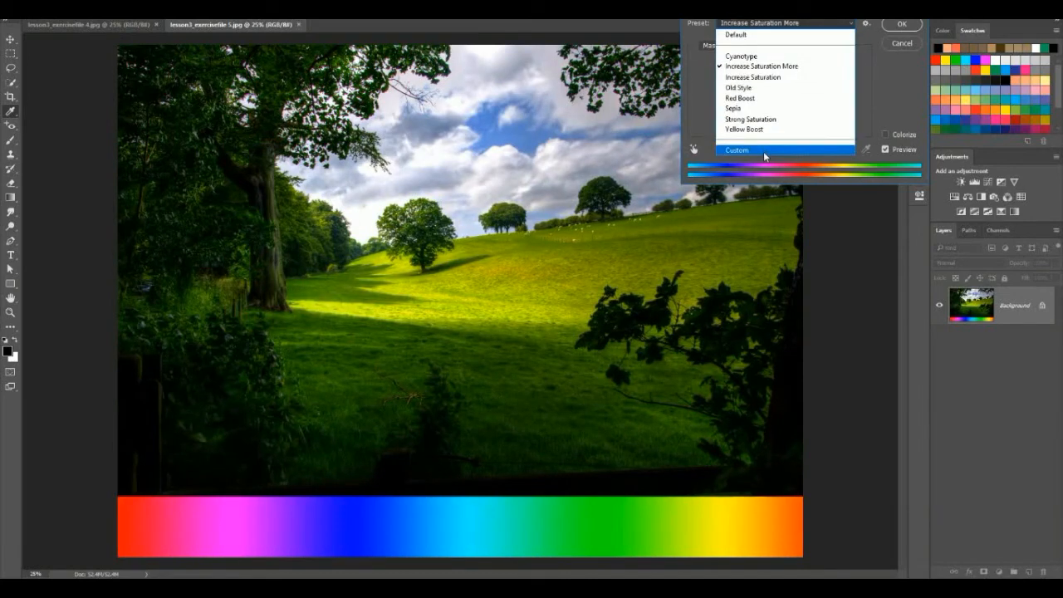
{"action": "left_click", "coordinate": [749, 35]}
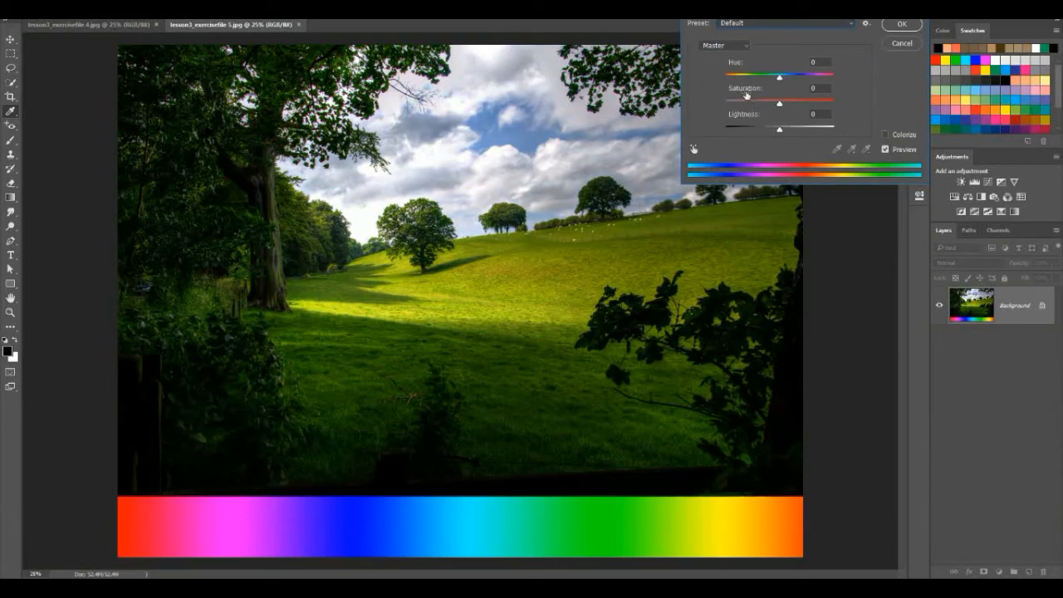
Step: Examine the colour range choices, the Hue, Saturation and Lightness settings and the colour spectrum bars of Hue/Saturation
{"action": "left_click", "coordinate": [743, 46]}
{"action": "left_click", "coordinate": [743, 48]}
{"action": "left_click", "coordinate": [743, 49]}
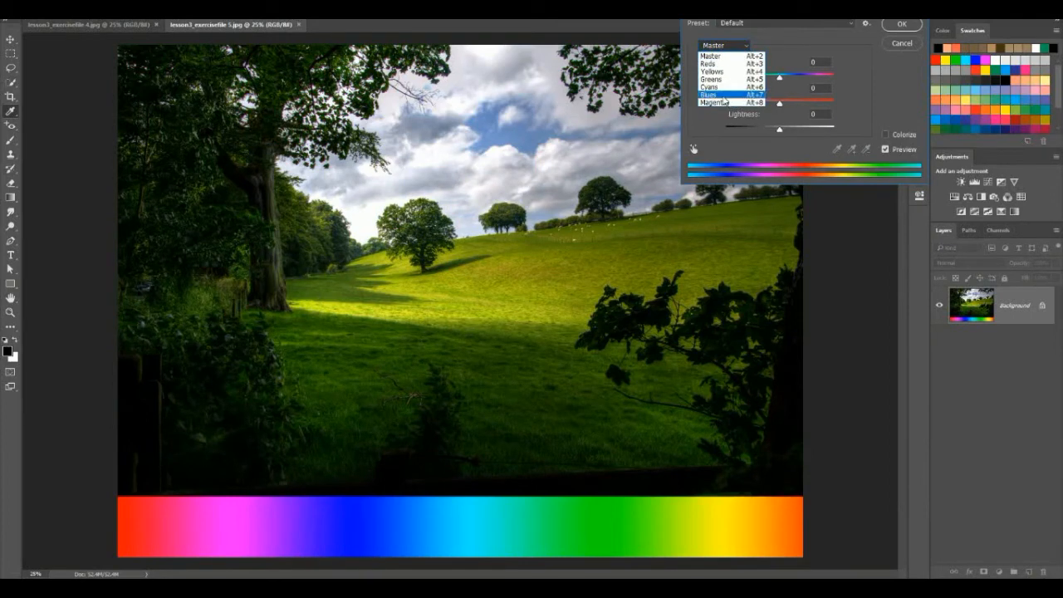
{"action": "left_click", "coordinate": [797, 59]}
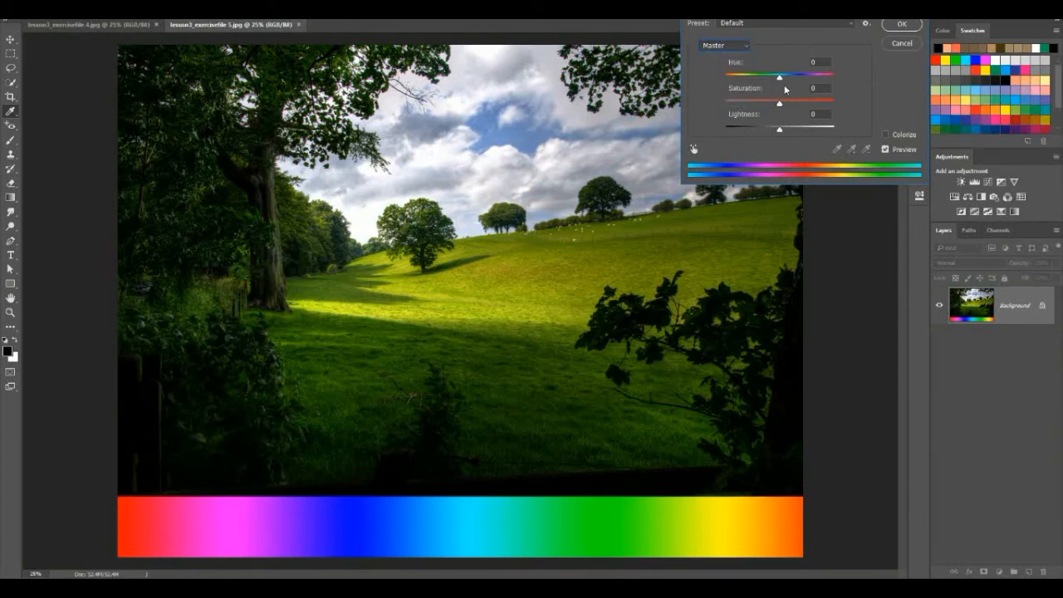
{"action": "left_click", "coordinate": [736, 73]}
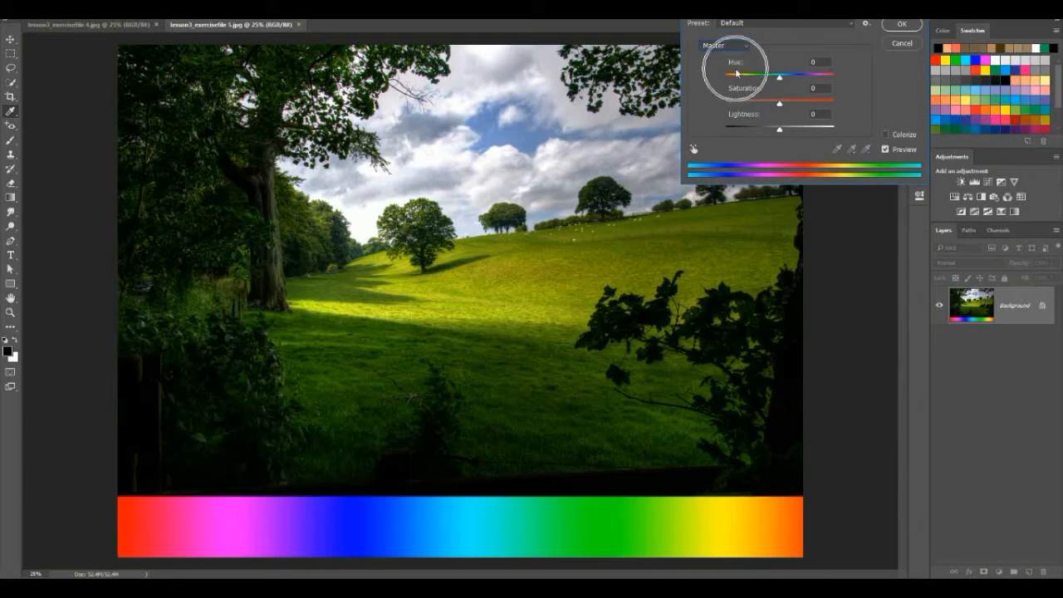
{"action": "left_click", "coordinate": [745, 117]}
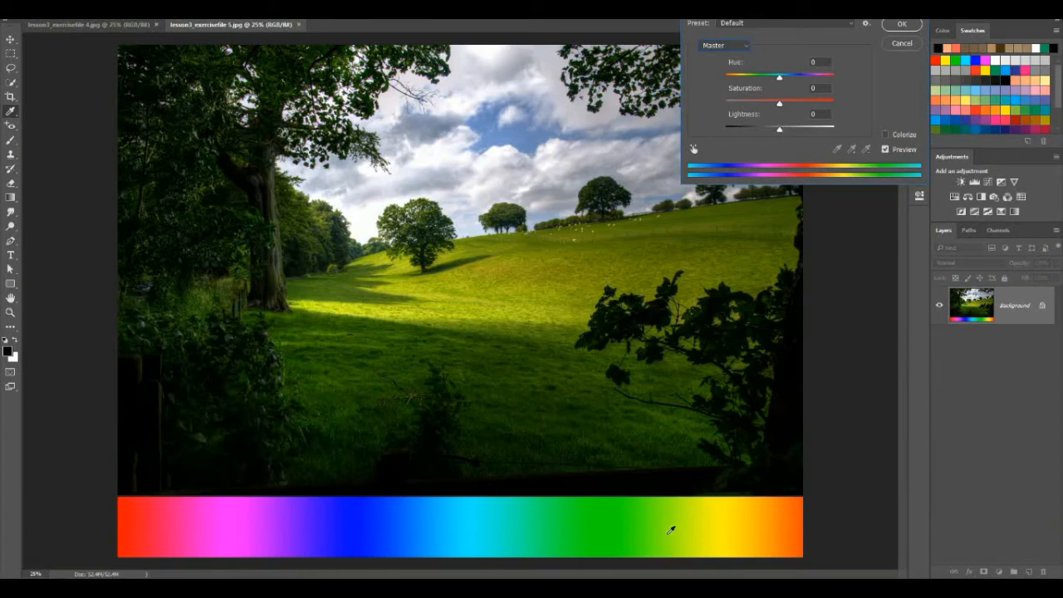
{"action": "left_click", "coordinate": [715, 166]}
{"action": "left_click", "coordinate": [718, 170]}
Step: Shift the Master Hue to -42 and -77, try Lightness at +10, and reset both to 0
{"action": "left_click_drag", "start_coordinate": [778, 79], "coordinate": [755, 79]}
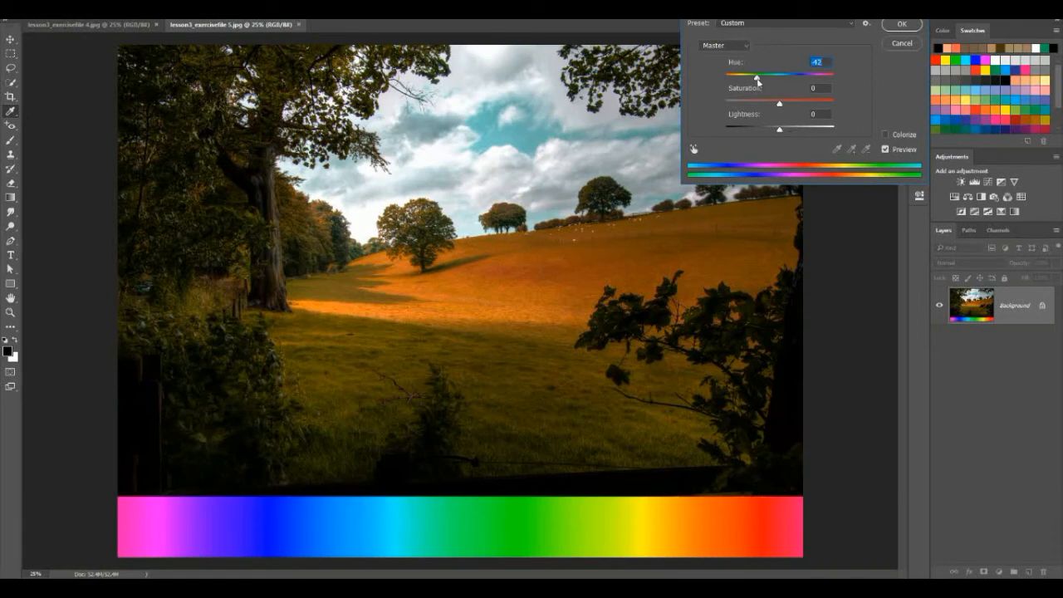
{"action": "left_click_drag", "start_coordinate": [757, 79], "coordinate": [748, 79]}
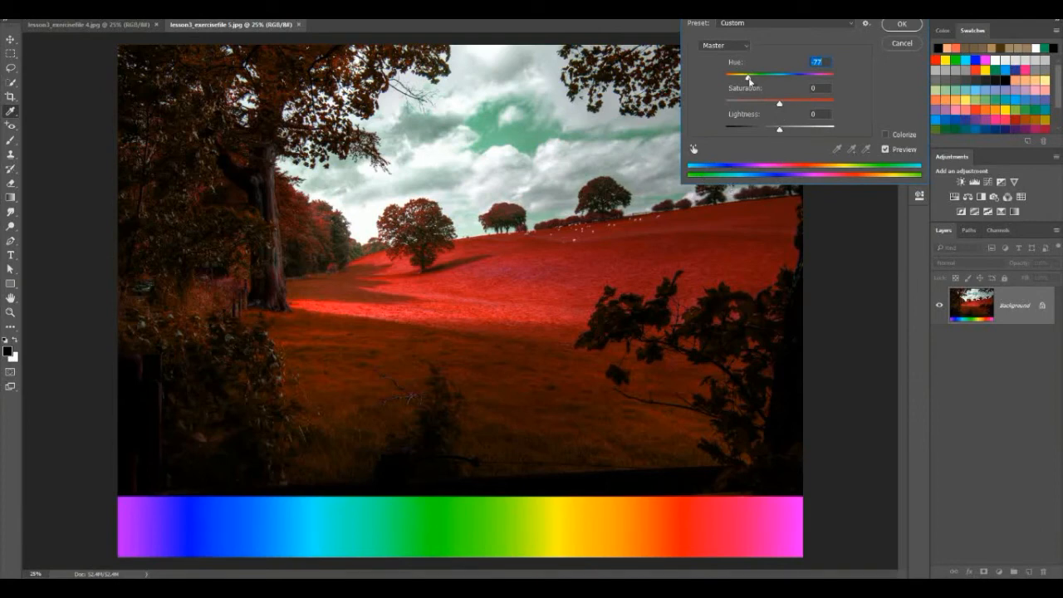
{"action": "left_click_drag", "start_coordinate": [748, 79], "coordinate": [780, 78]}
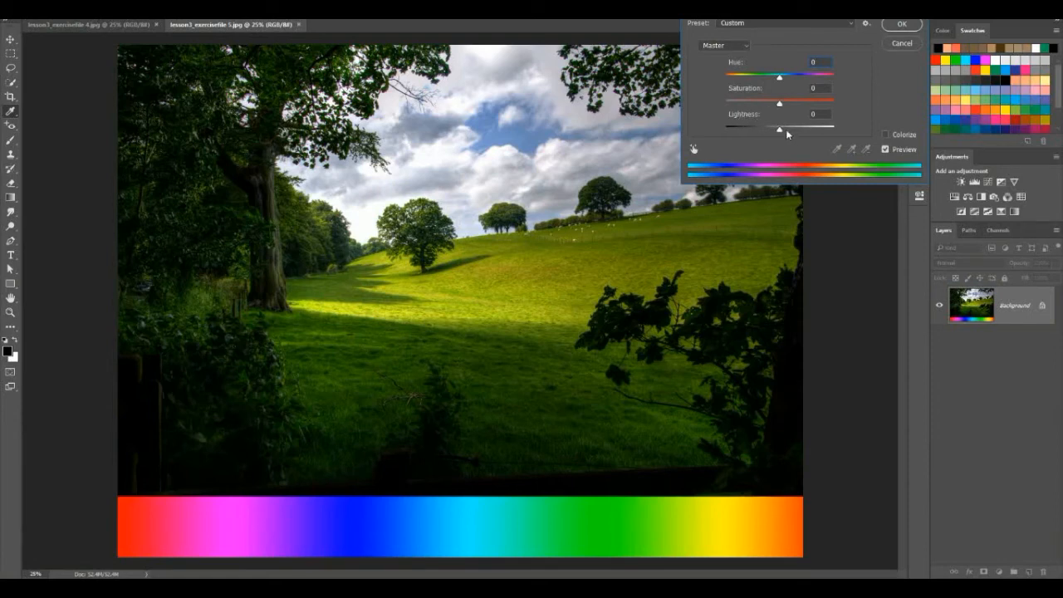
{"action": "mouse_move", "coordinate": [779, 131]}
{"action": "left_mouse_down"}
{"action": "mouse_move", "coordinate": [742, 131]}
{"action": "mouse_move", "coordinate": [810, 133]}
{"action": "mouse_move", "coordinate": [784, 135]}
{"action": "left_mouse_up"}
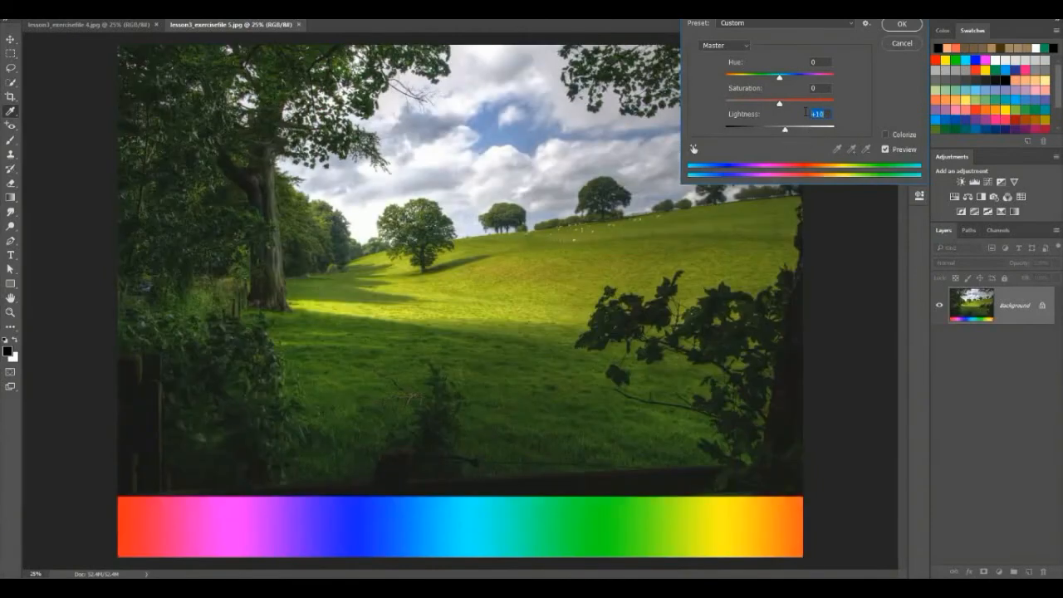
{"action": "type", "text": "0"}
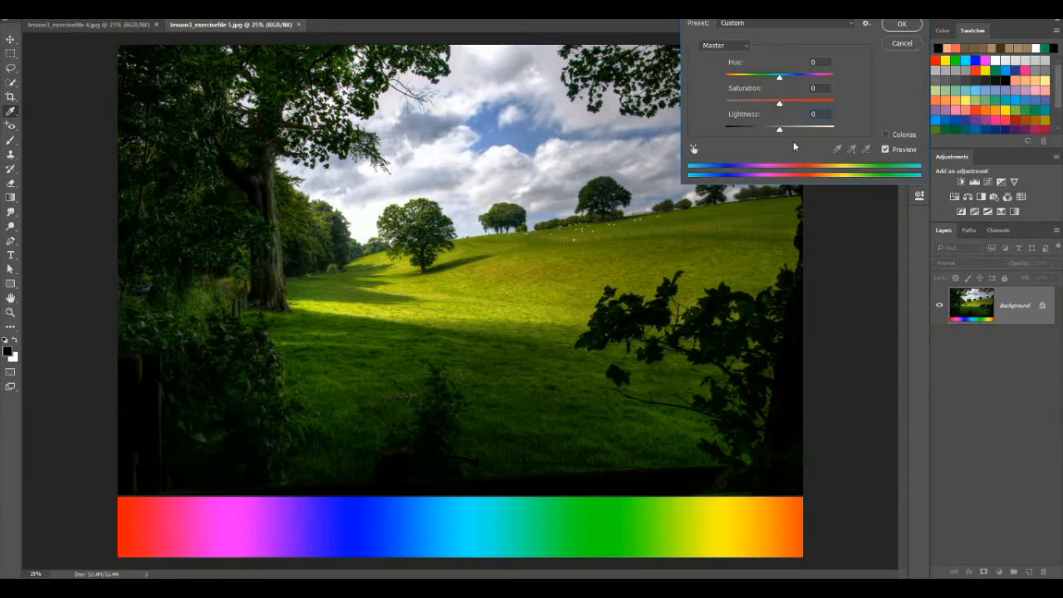
Step: Limit the adjustment to Greens, try Hue at +122 and reset it to 0
{"action": "left_click", "coordinate": [733, 46]}
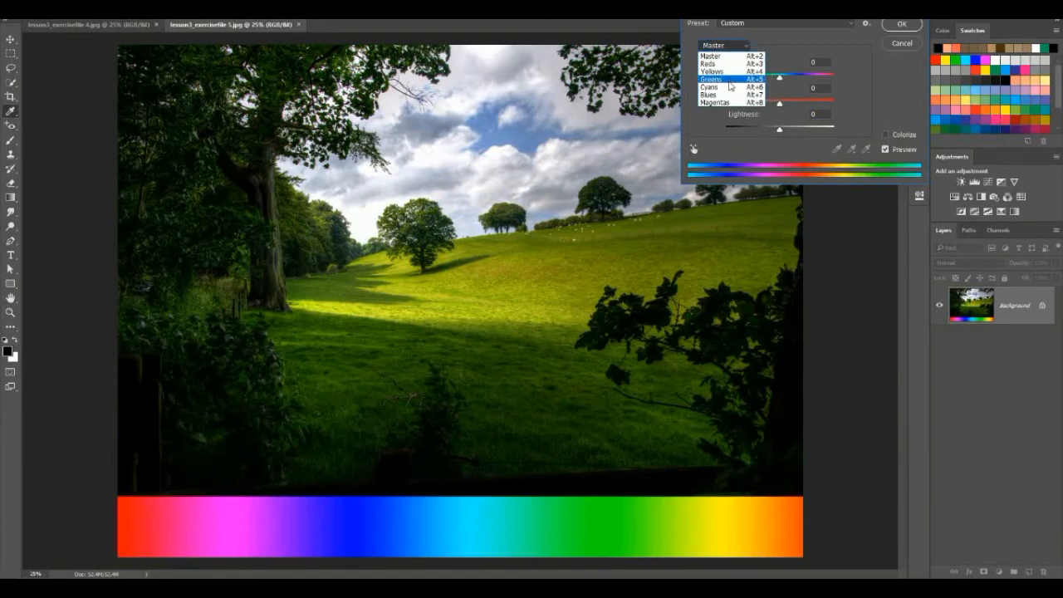
{"action": "left_click", "coordinate": [730, 80]}
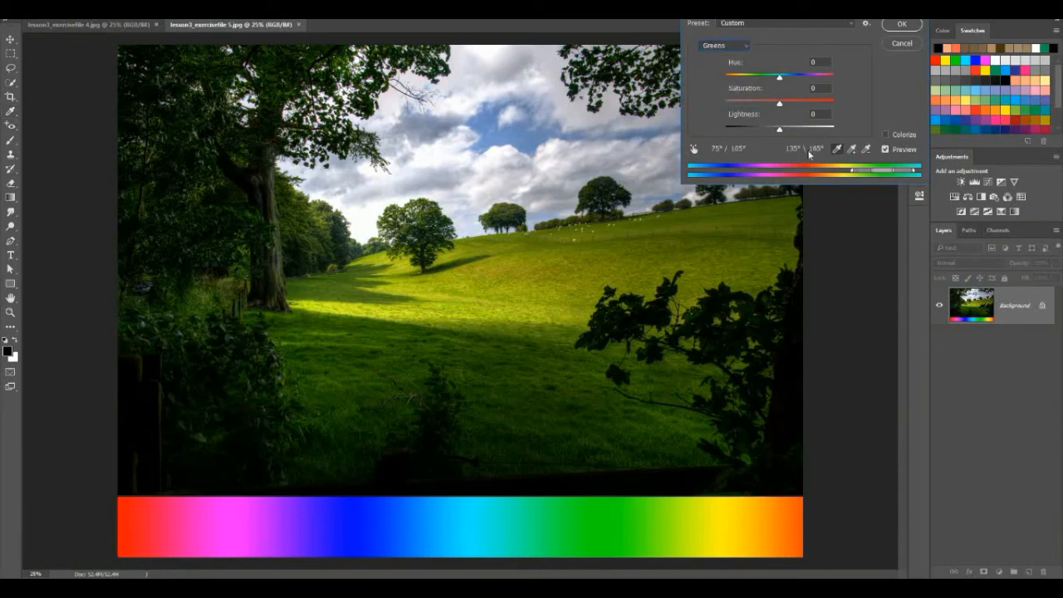
{"action": "left_click", "coordinate": [885, 177]}
{"action": "left_click", "coordinate": [730, 47]}
{"action": "left_click_drag", "start_coordinate": [779, 77], "coordinate": [821, 98]}
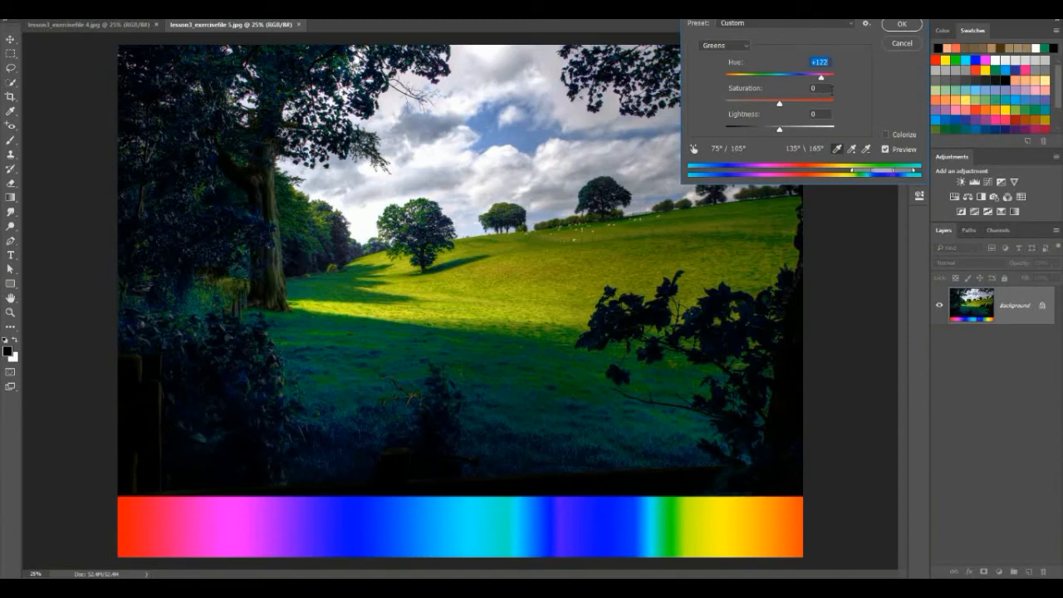
{"action": "left_click_drag", "start_coordinate": [821, 79], "coordinate": [778, 79]}
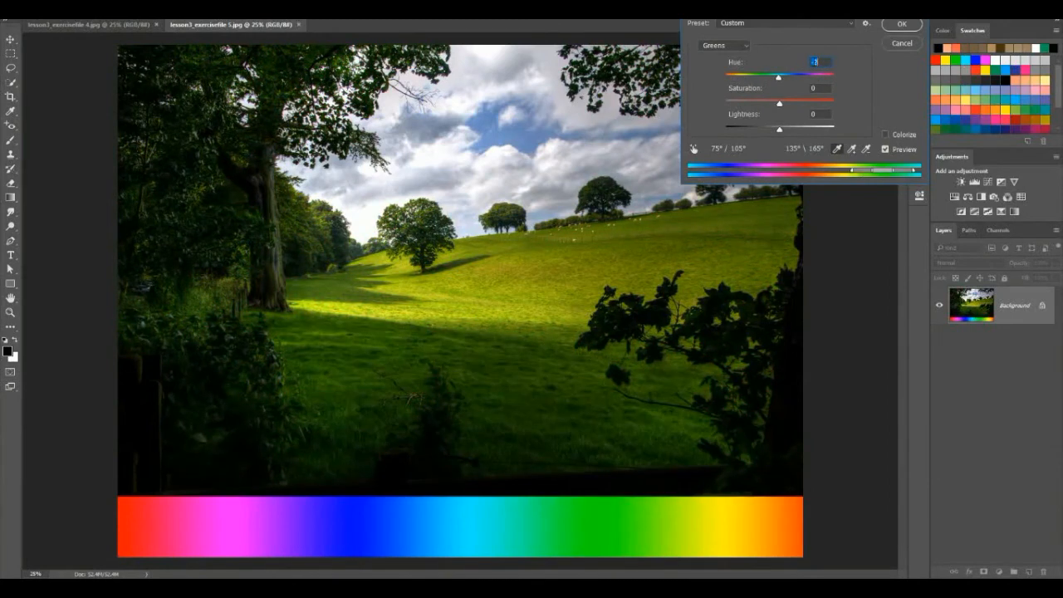
{"action": "type", "text": "0"}
Step: Limit the adjustment to Yellows and shift their Hue to -14
{"action": "left_click", "coordinate": [742, 46]}
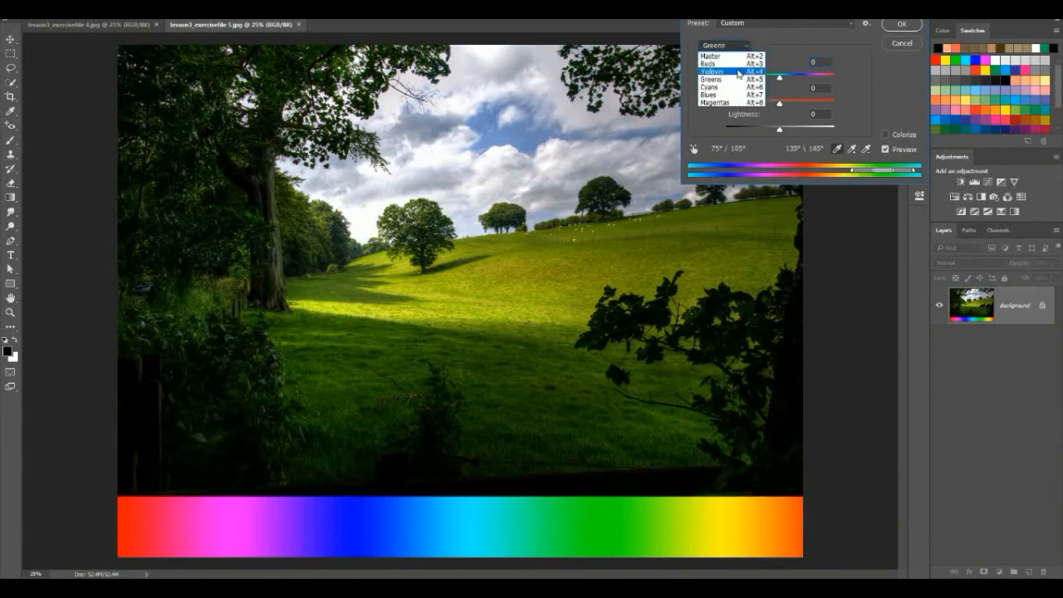
{"action": "left_click", "coordinate": [737, 74]}
{"action": "mouse_move", "coordinate": [778, 79]}
{"action": "left_mouse_down"}
{"action": "mouse_move", "coordinate": [745, 79]}
{"action": "mouse_move", "coordinate": [810, 87]}
{"action": "mouse_move", "coordinate": [758, 79]}
{"action": "mouse_move", "coordinate": [771, 80]}
{"action": "left_mouse_up"}
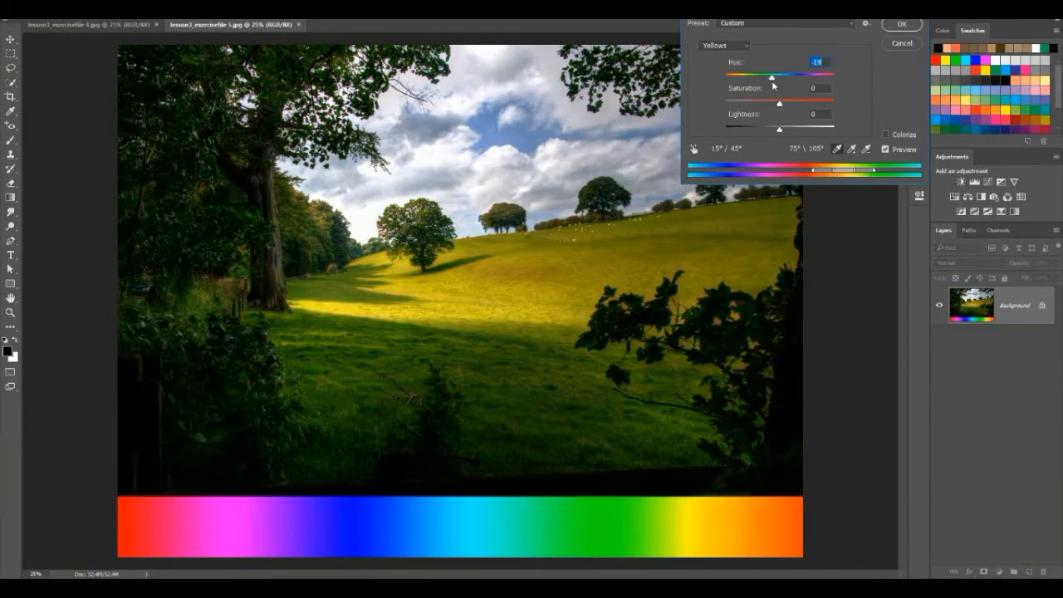
Step: Reset the Yellows Hue to 0 and return the adjustment to the Master range
{"action": "left_click", "coordinate": [731, 47]}
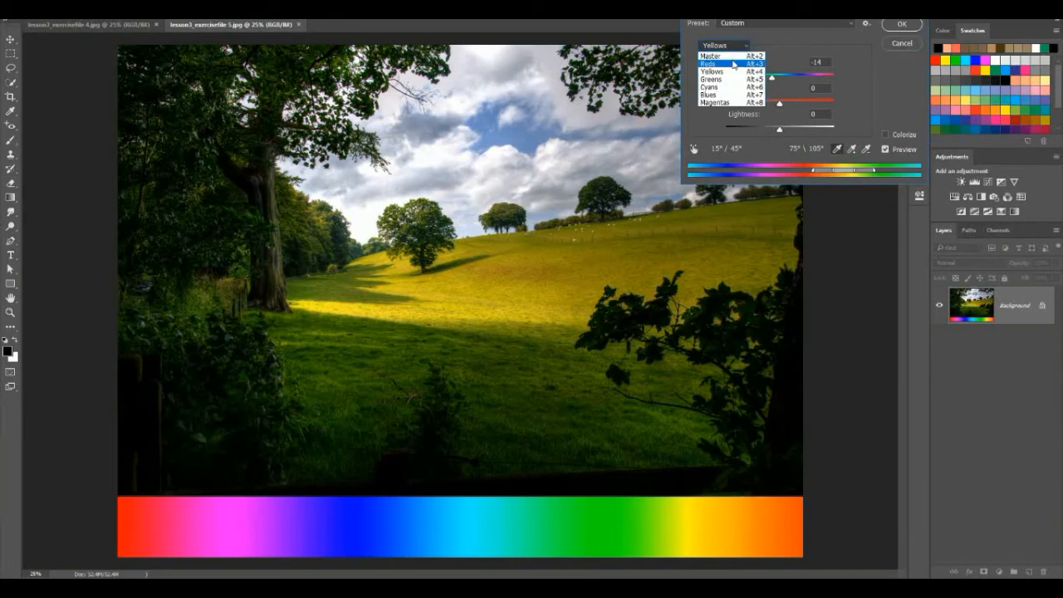
{"action": "left_click", "coordinate": [820, 64]}
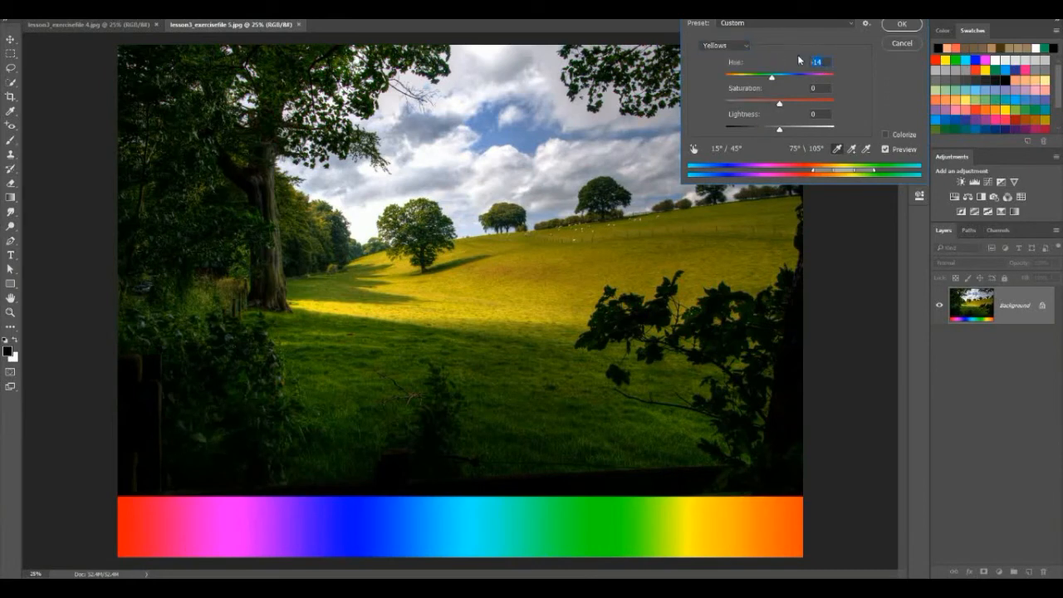
{"action": "left_click", "coordinate": [736, 48]}
{"action": "left_click", "coordinate": [734, 52]}
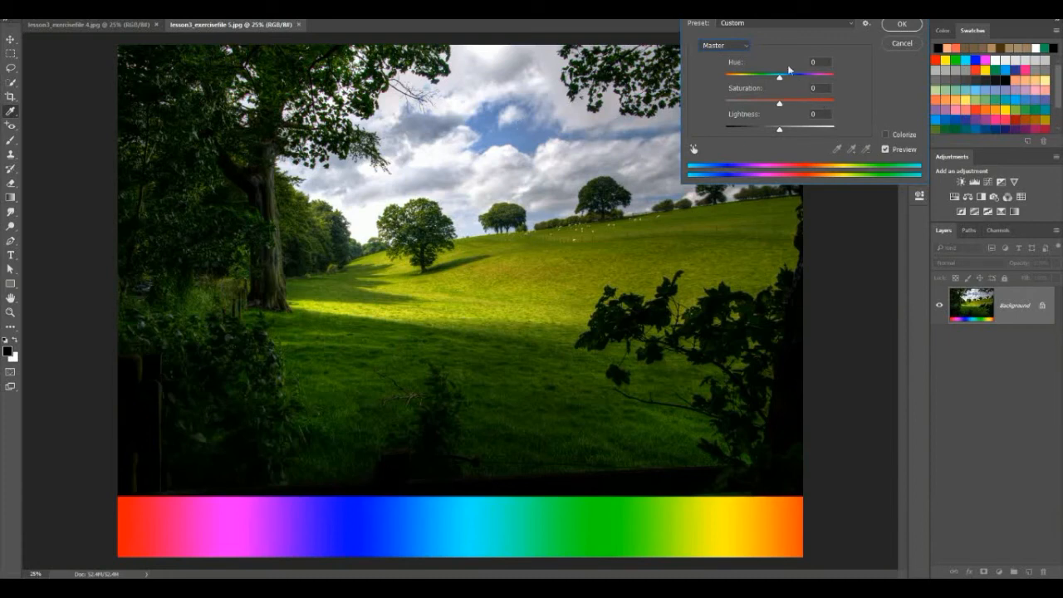
{"action": "left_click", "coordinate": [738, 48]}
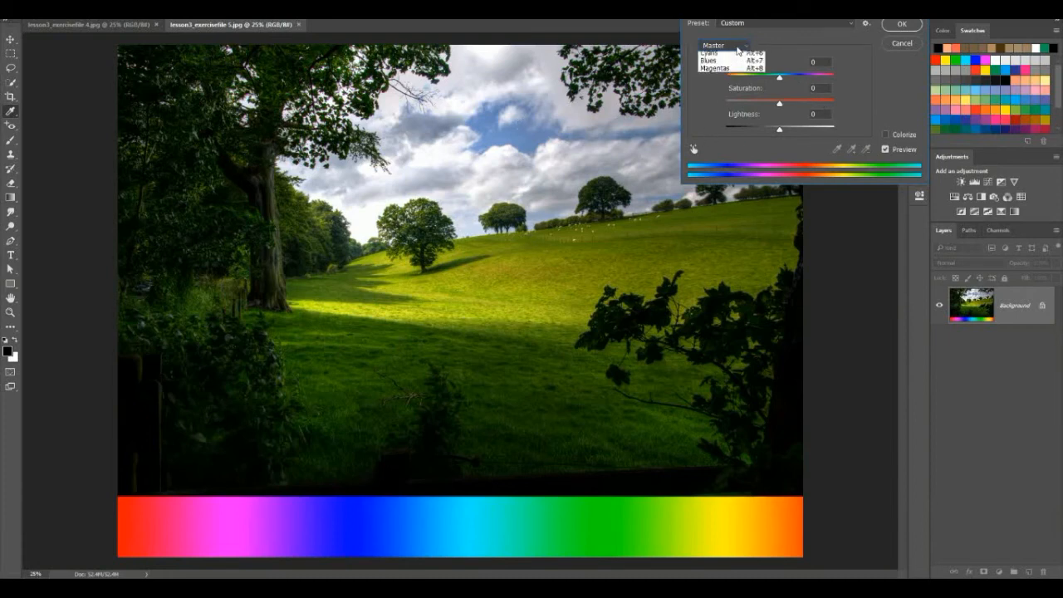
{"action": "left_click", "coordinate": [736, 47]}
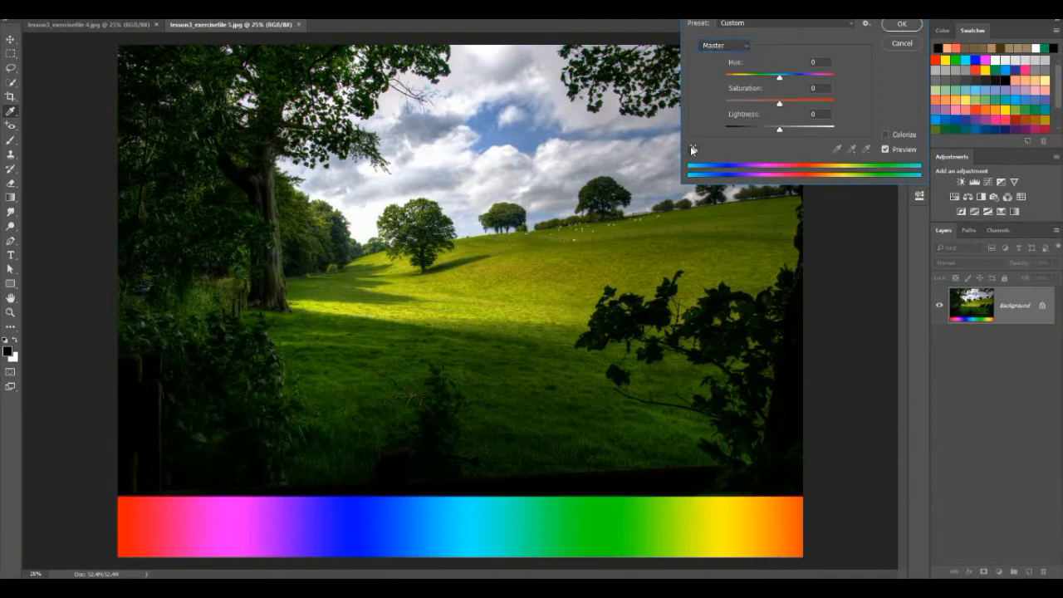
Step: Sample the sunlit grass on the image to pick its colour range and extend that range through the greens to 147°/167°
{"action": "left_click", "coordinate": [692, 149]}
{"action": "left_click", "coordinate": [549, 270]}
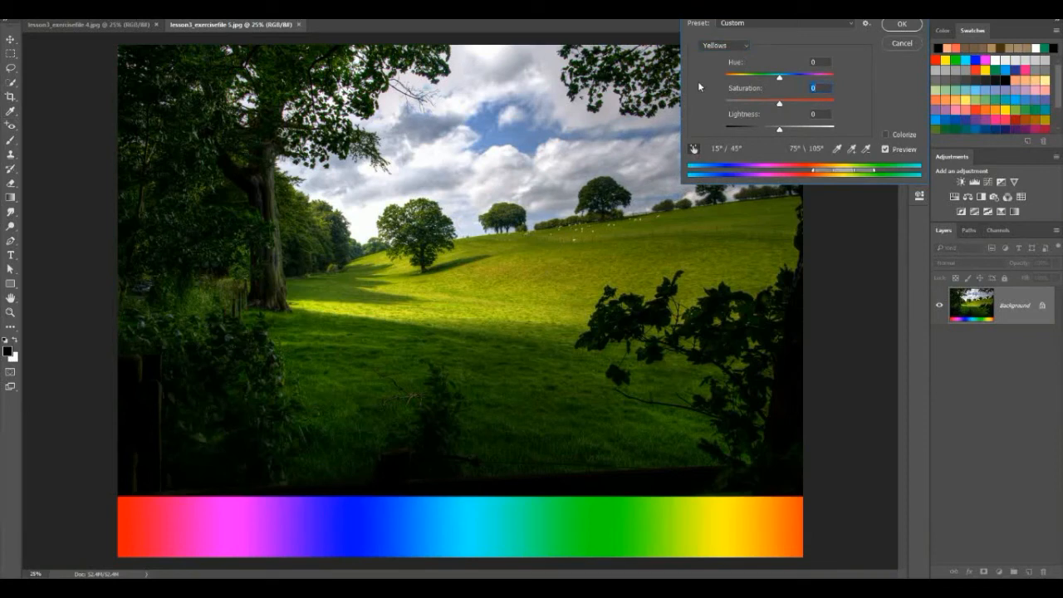
{"action": "left_click", "coordinate": [855, 172]}
{"action": "left_click_drag", "start_coordinate": [873, 170], "coordinate": [902, 177]}
Step: Shift the extended range's Hue to +31 and compare the landscape with and without the preview
{"action": "left_click_drag", "start_coordinate": [780, 77], "coordinate": [797, 91]}
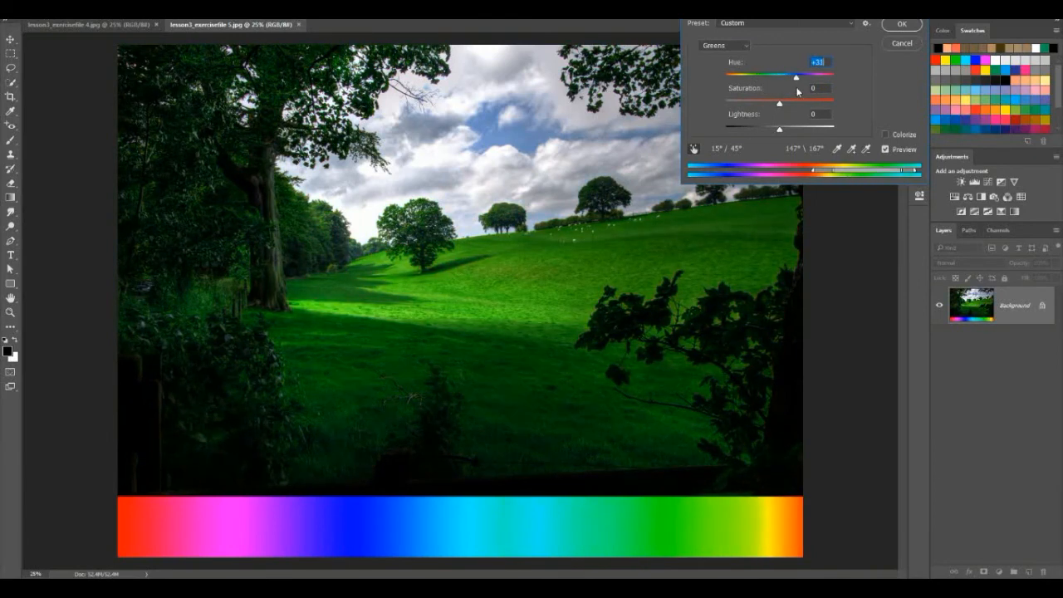
{"action": "left_click", "coordinate": [885, 149]}
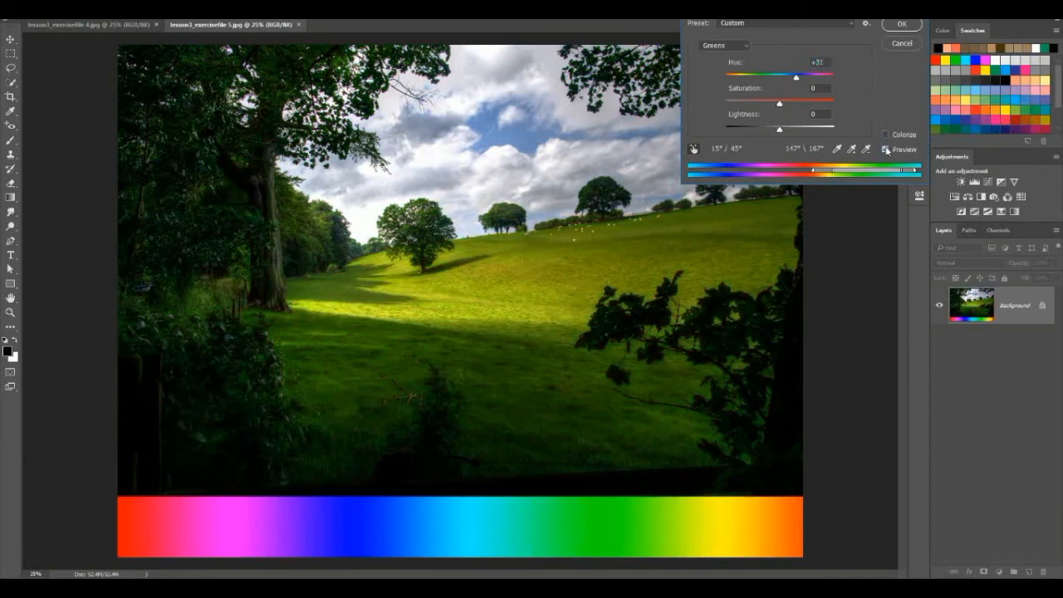
{"action": "left_click", "coordinate": [885, 150]}
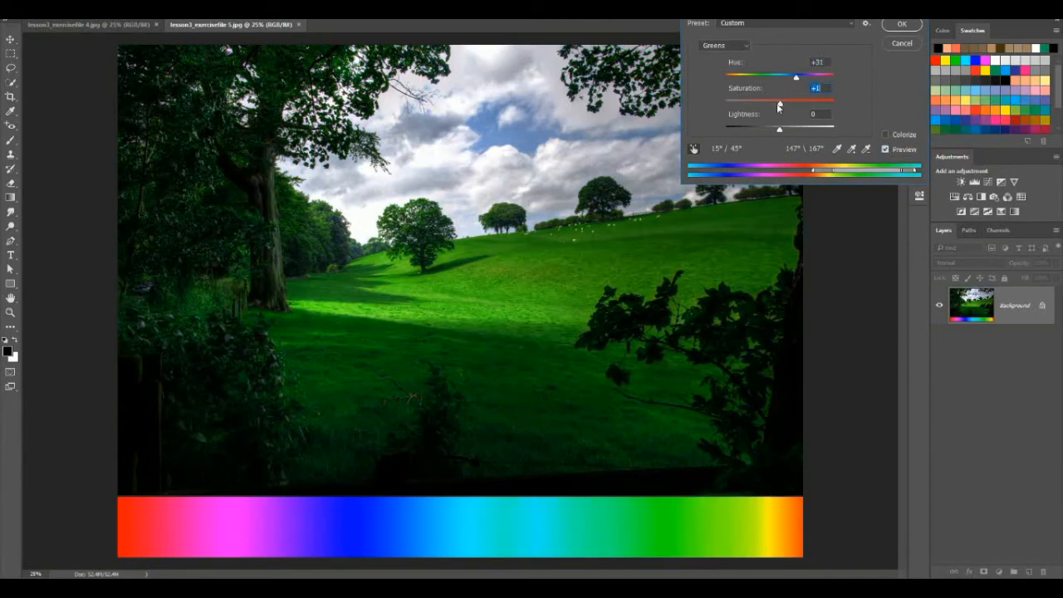
Step: Try the extended Greens range at Saturation -100 and reset it to 0
{"action": "left_click_drag", "start_coordinate": [779, 104], "coordinate": [702, 105]}
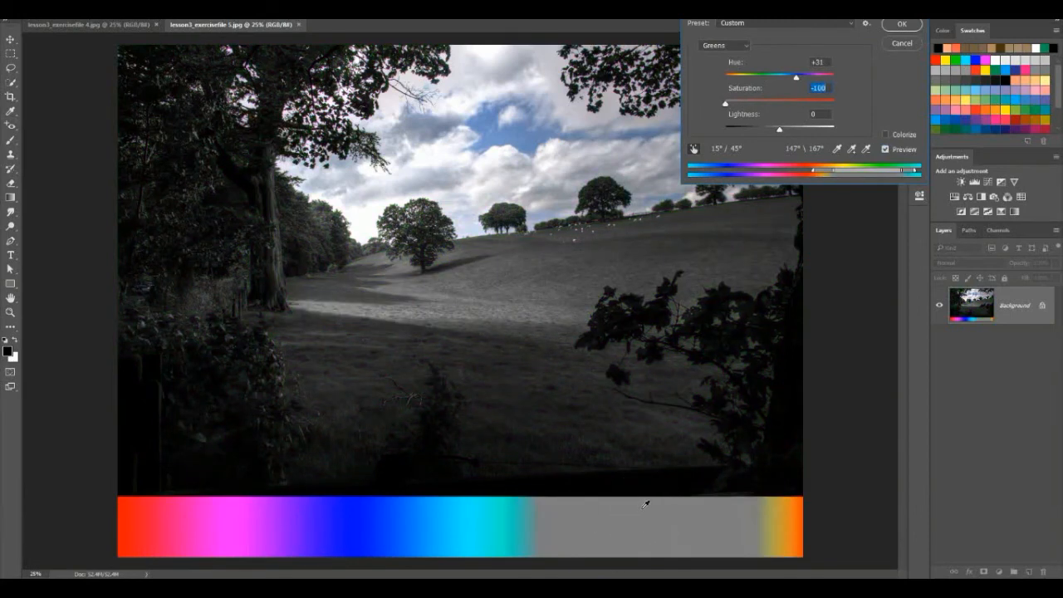
{"action": "left_click", "coordinate": [645, 505]}
{"action": "type", "text": "0"}
{"action": "key", "text": "Tab"}
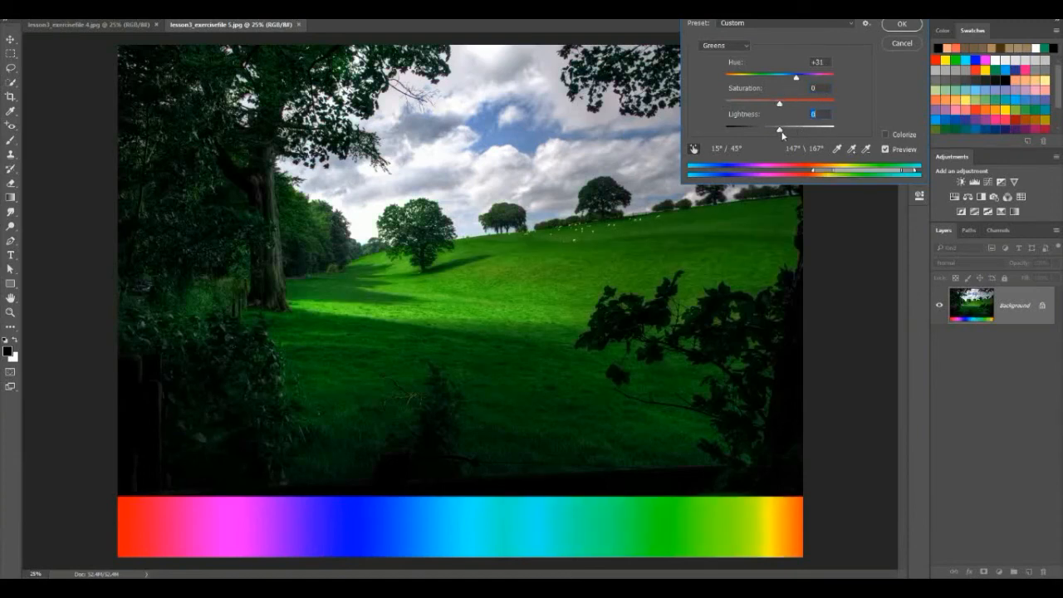
Step: Try Lightness at +100, -100 and -33 on the Greens range, and reset both Lightness and Hue to 0
{"action": "left_click_drag", "start_coordinate": [781, 134], "coordinate": [859, 139]}
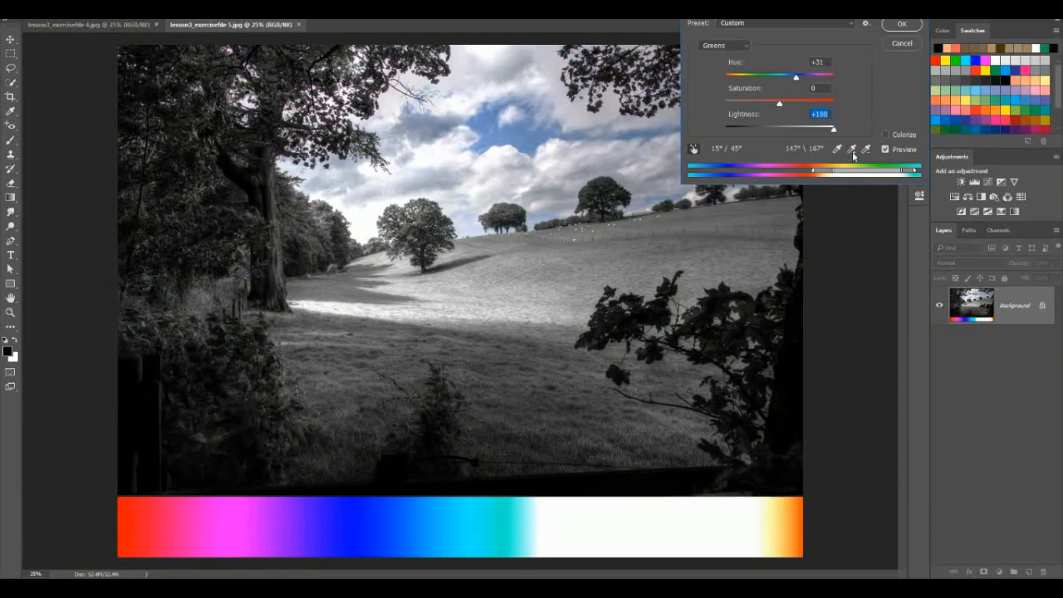
{"action": "left_click_drag", "start_coordinate": [835, 130], "coordinate": [725, 131]}
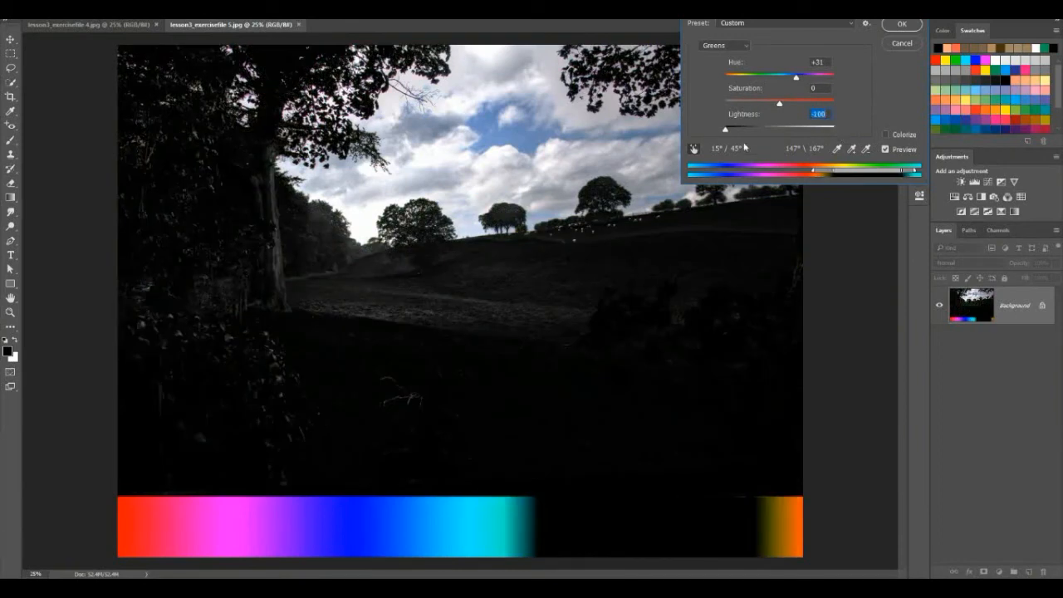
{"action": "left_click_drag", "start_coordinate": [727, 131], "coordinate": [761, 131]}
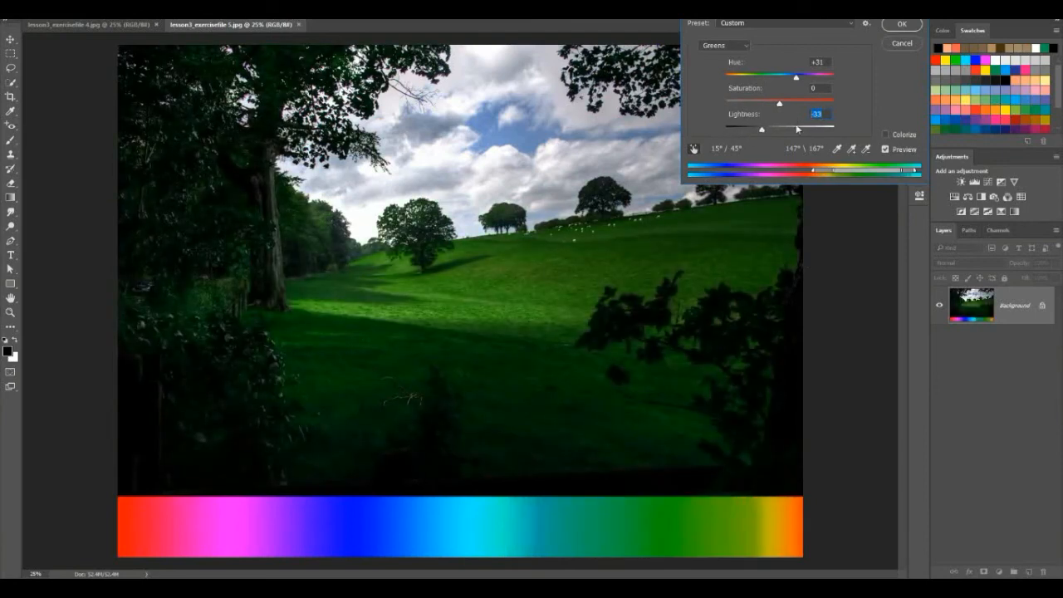
{"action": "type", "text": "0"}
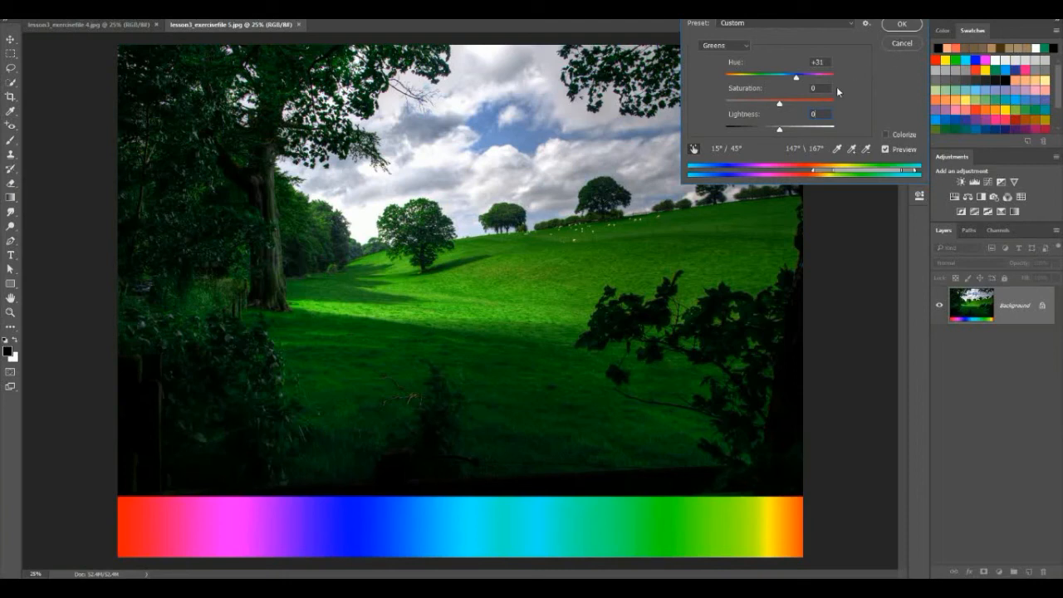
{"action": "left_click_drag", "start_coordinate": [827, 63], "coordinate": [805, 62]}
{"action": "type", "text": "0"}
Step: Limit the adjustment to Cyans, try Lightness at -80 and reset it to 0
{"action": "left_click", "coordinate": [744, 48]}
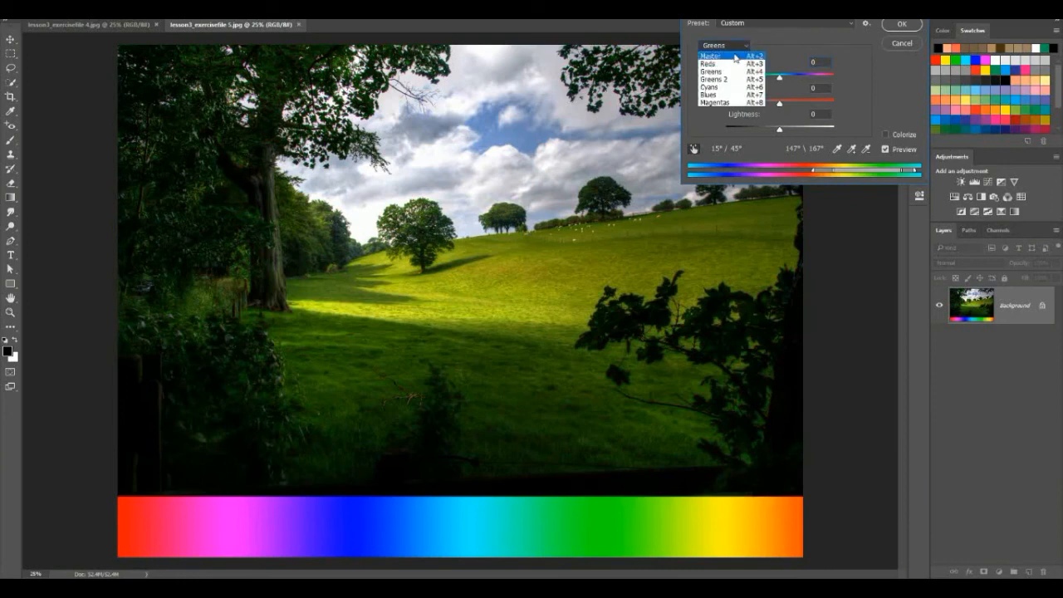
{"action": "left_click", "coordinate": [729, 87]}
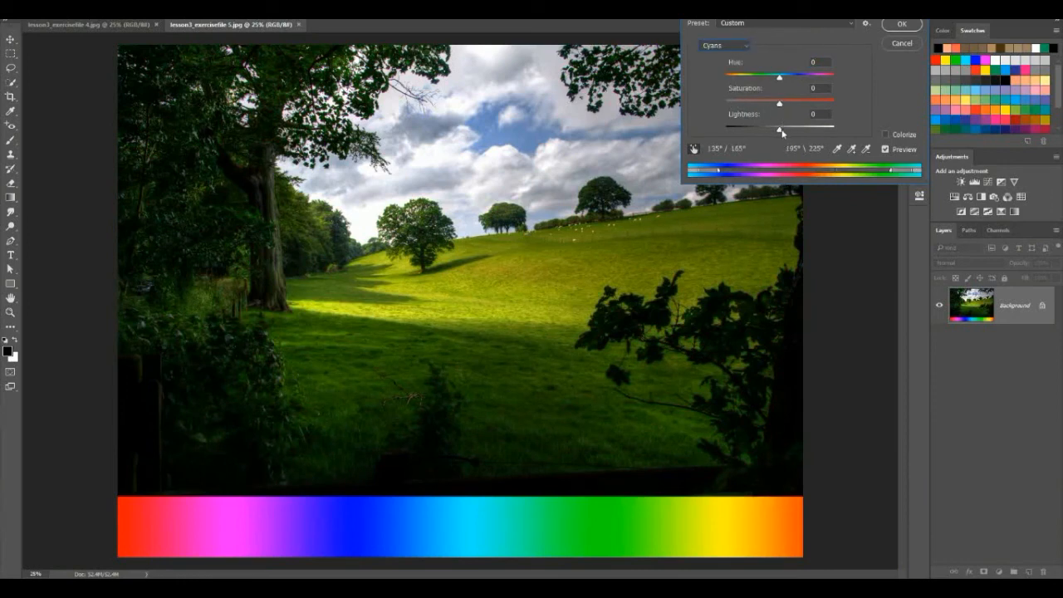
{"action": "left_click_drag", "start_coordinate": [780, 132], "coordinate": [700, 130]}
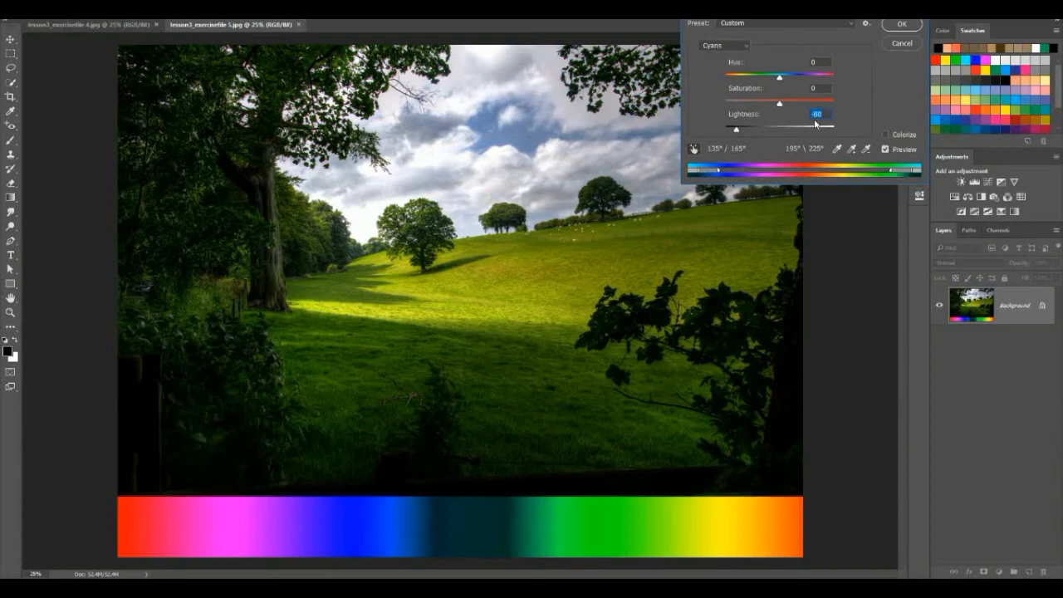
{"action": "type", "text": "0"}
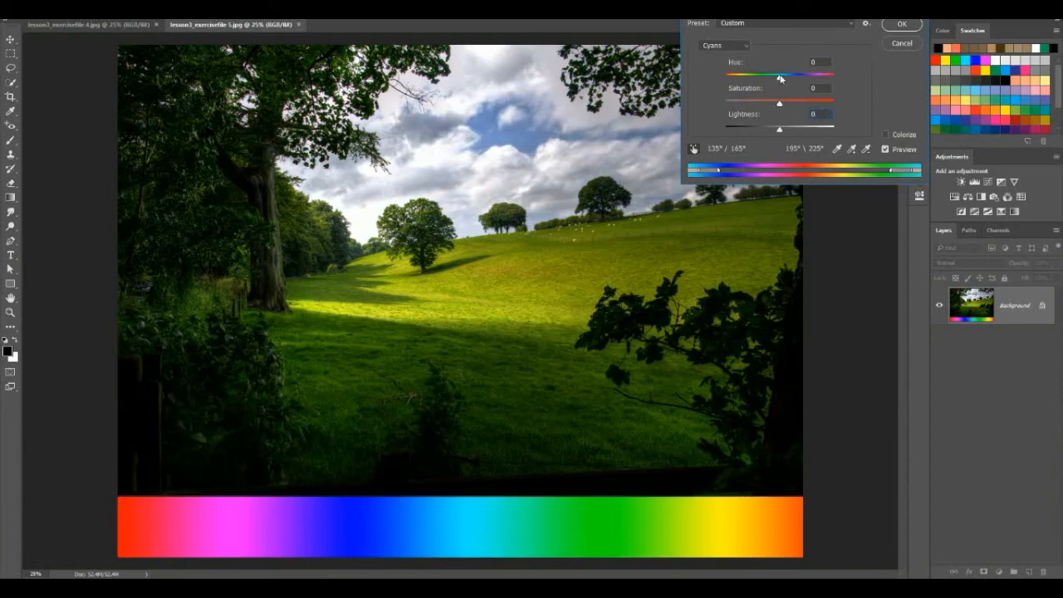
Step: Try the Cyans at Hue +180 and Saturation +70, and discard the whole Hue/Saturation adjustment
{"action": "left_click_drag", "start_coordinate": [780, 78], "coordinate": [844, 88]}
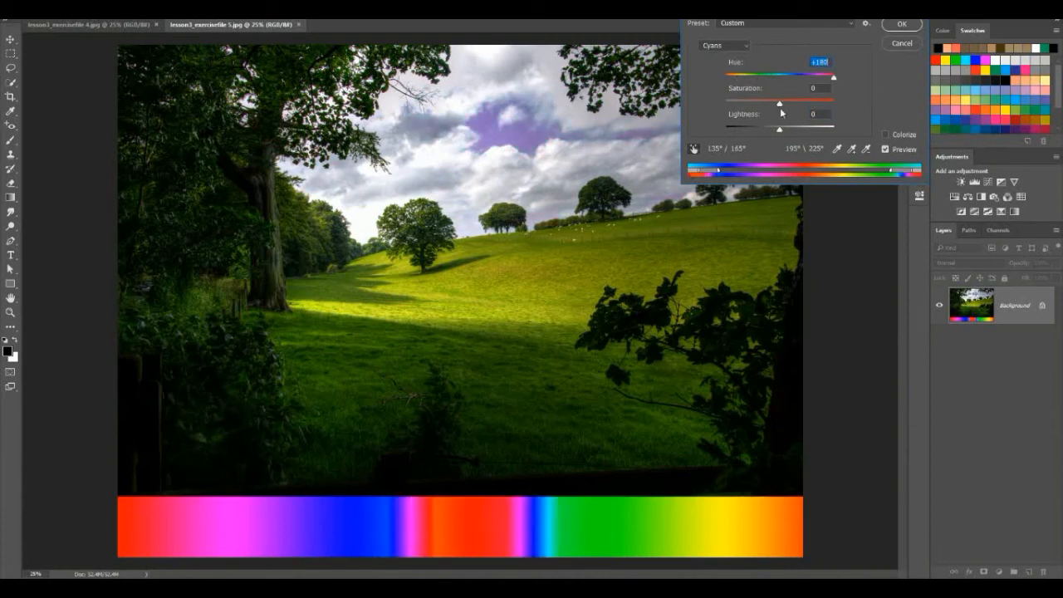
{"action": "left_click_drag", "start_coordinate": [780, 107], "coordinate": [821, 105]}
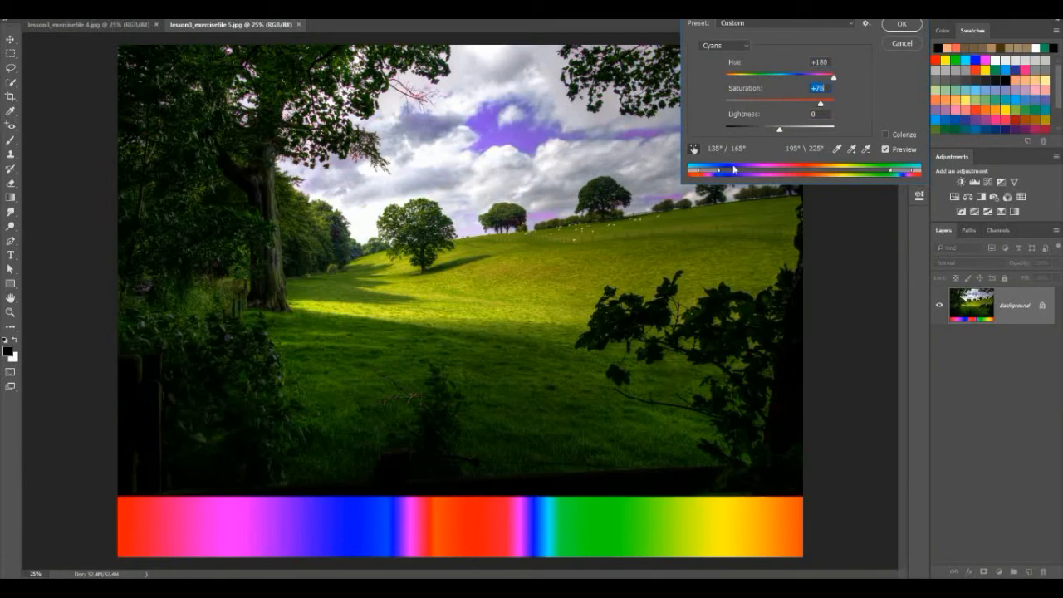
{"action": "left_click", "coordinate": [899, 44]}
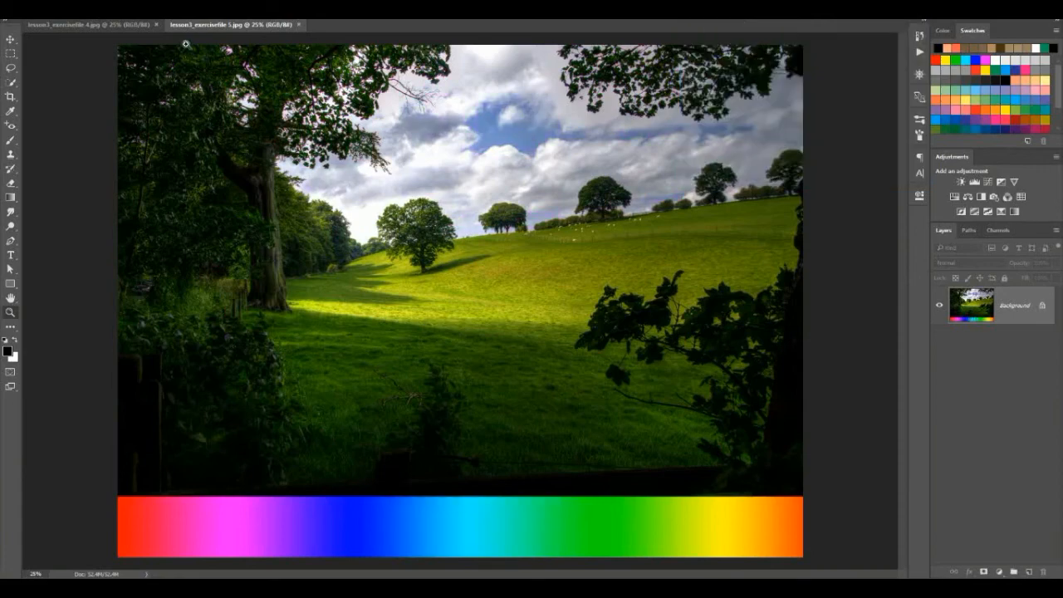
Step: Switch to the portrait lesson3_exercisefile 4.jpg and start a Hue/Saturation adjustment, keeping its dialog clear of the subject
{"action": "left_click", "coordinate": [111, 25]}
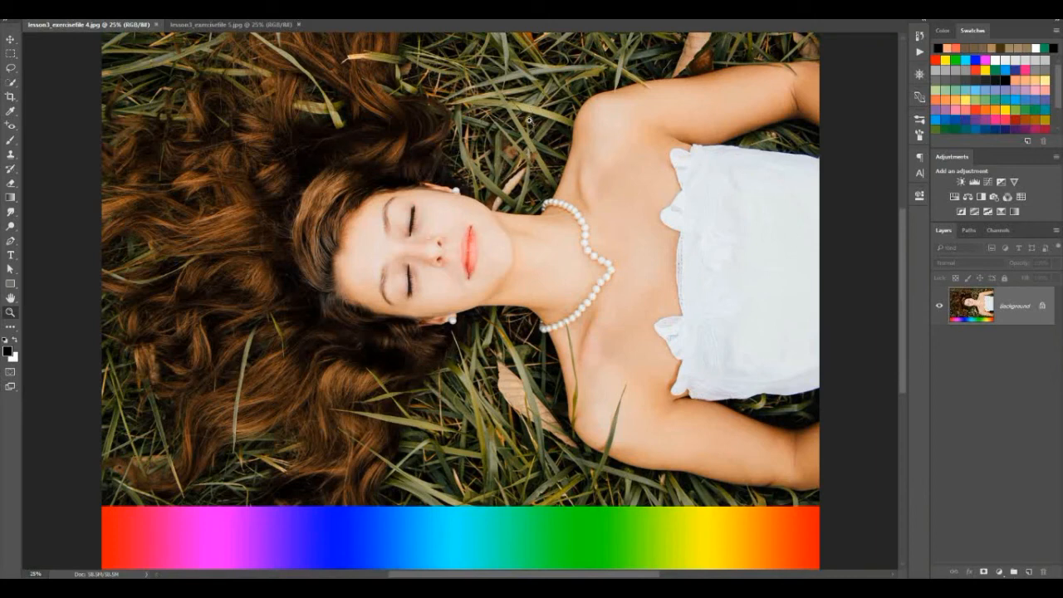
{"action": "left_click", "coordinate": [73, 12]}
{"action": "mouse_move", "coordinate": [91, 3]}
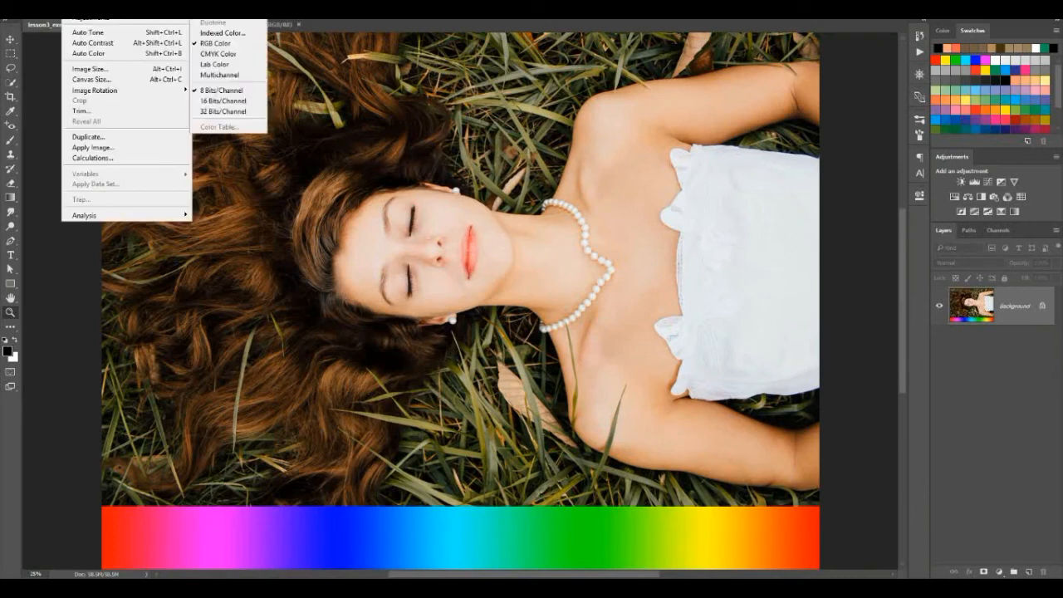
{"action": "mouse_move", "coordinate": [116, 16]}
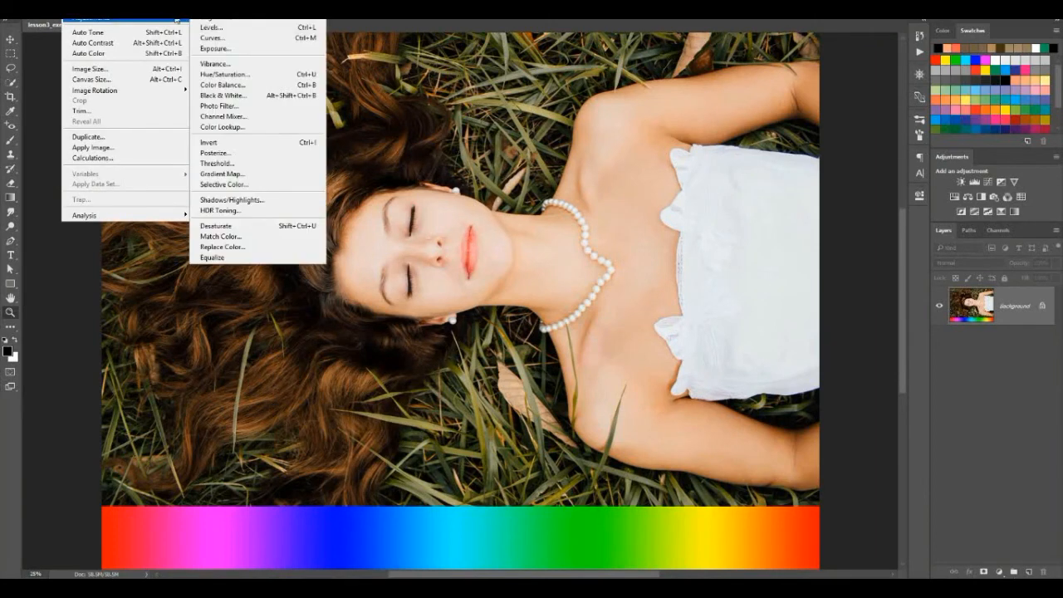
{"action": "left_click", "coordinate": [224, 74]}
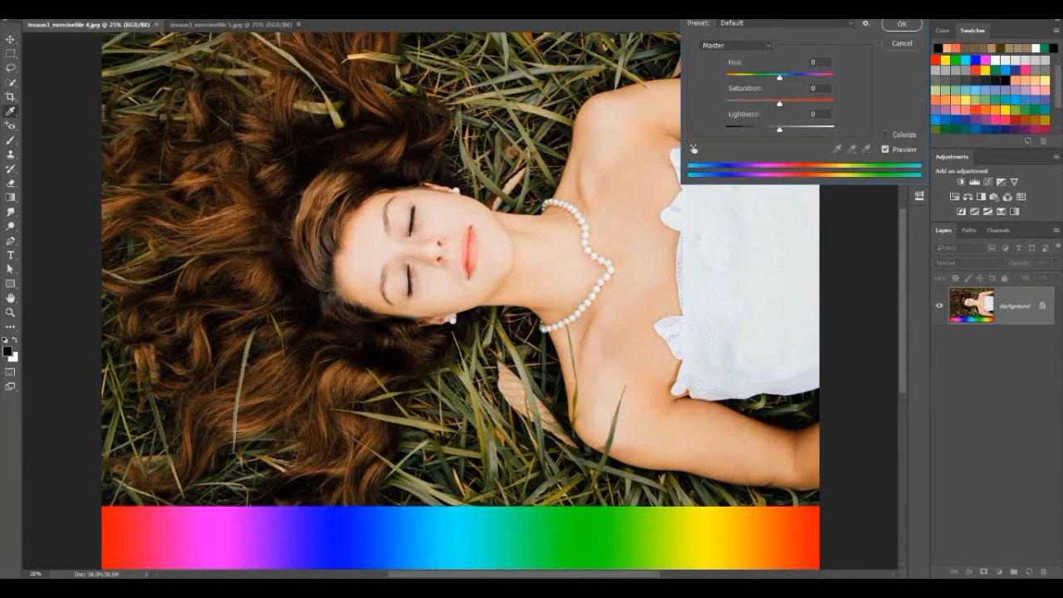
{"action": "left_click_drag", "start_coordinate": [797, 10], "coordinate": [911, 1]}
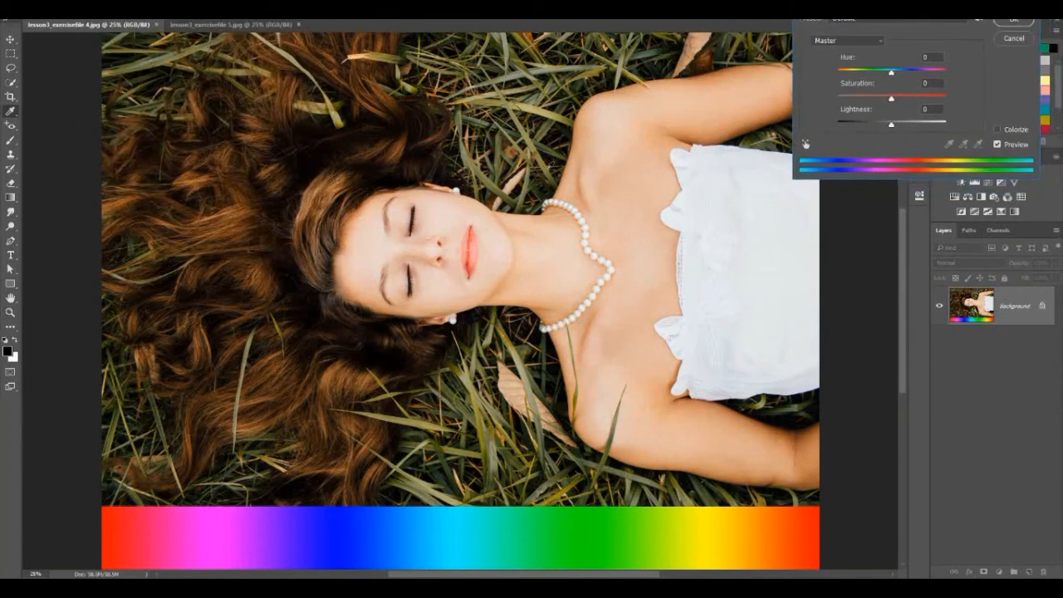
Step: Sample the grass above the necklace on the image and extend its Yellows range through the greens to 124°/149°
{"action": "left_click", "coordinate": [805, 144]}
{"action": "left_click", "coordinate": [535, 106]}
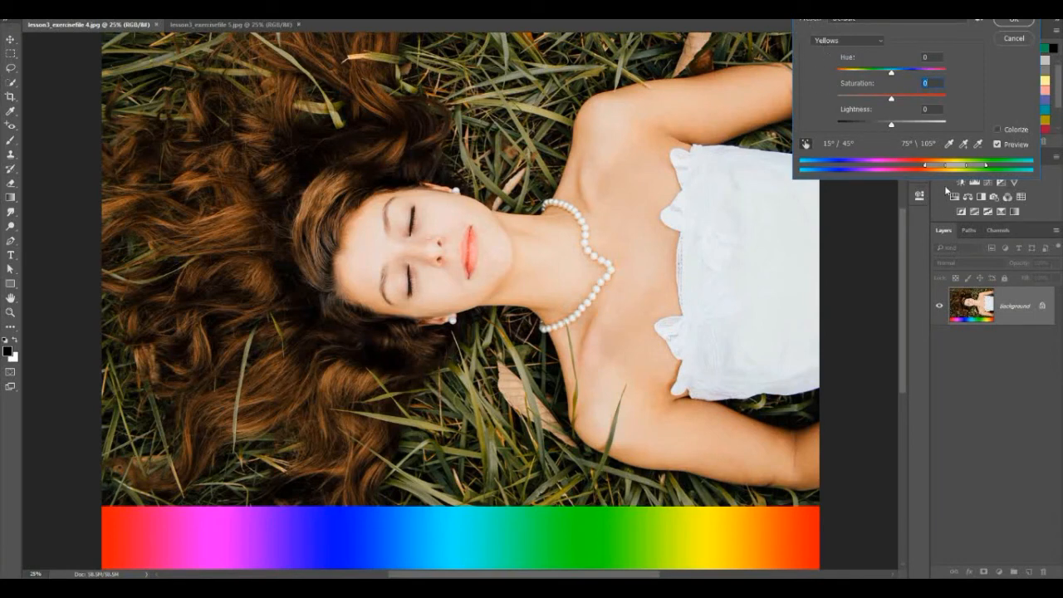
{"action": "mouse_move", "coordinate": [991, 169]}
{"action": "left_mouse_down"}
{"action": "mouse_move", "coordinate": [1016, 171]}
{"action": "mouse_move", "coordinate": [971, 168]}
{"action": "mouse_move", "coordinate": [998, 169]}
{"action": "left_mouse_up"}
Step: Try the extended Yellows range at Saturation -100, reset it to 0 and shift the Hue to +18
{"action": "left_click_drag", "start_coordinate": [891, 99], "coordinate": [834, 100]}
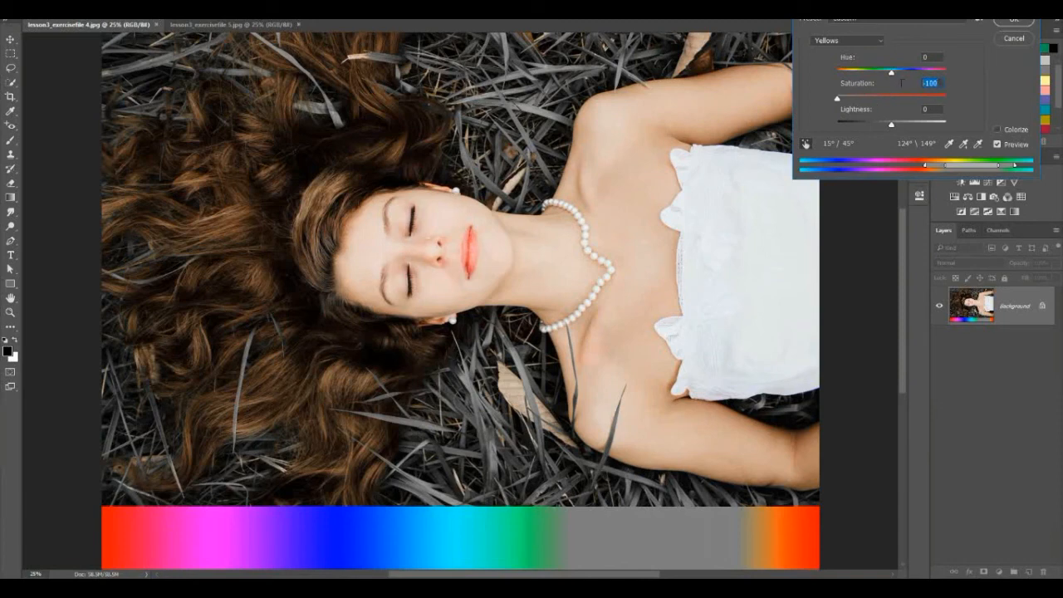
{"action": "type", "text": "0"}
{"action": "mouse_move", "coordinate": [890, 73]}
{"action": "left_mouse_down"}
{"action": "mouse_move", "coordinate": [871, 79]}
{"action": "mouse_move", "coordinate": [930, 84]}
{"action": "mouse_move", "coordinate": [897, 85]}
{"action": "left_mouse_up"}
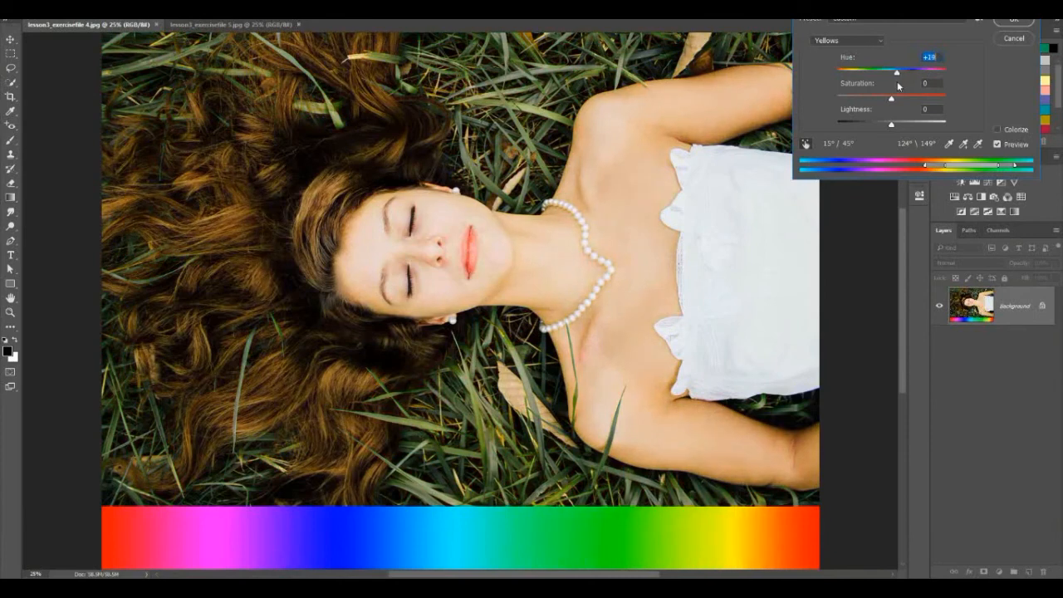
Step: Narrow the range's lower limits to 49°/72°, try Hue +5 with Lightness -100, and discard the adjustment
{"action": "mouse_move", "coordinate": [946, 167]}
{"action": "left_mouse_down"}
{"action": "mouse_move", "coordinate": [962, 167]}
{"action": "mouse_move", "coordinate": [949, 166]}
{"action": "left_mouse_up"}
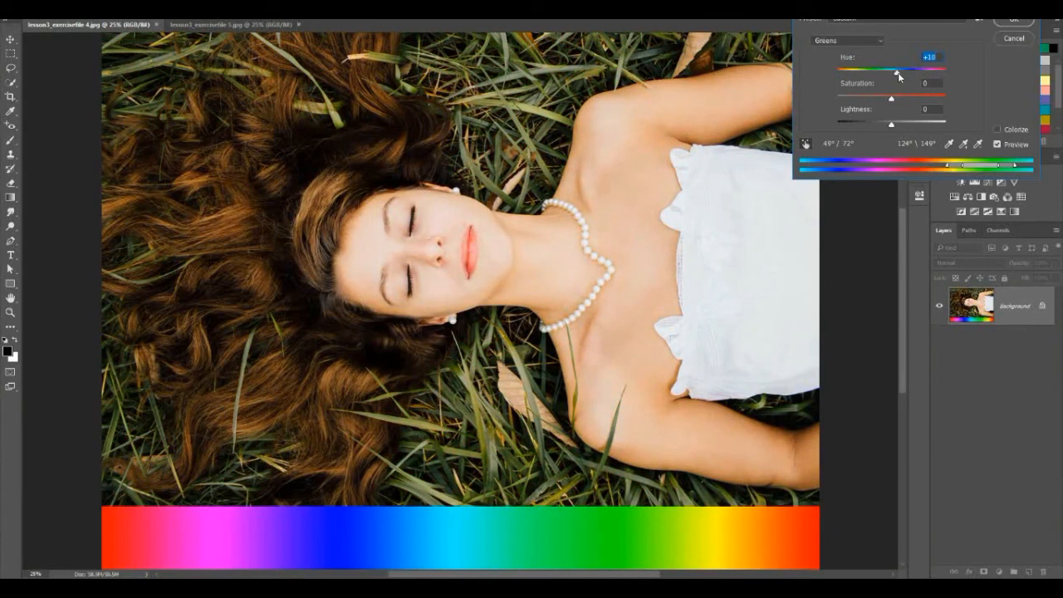
{"action": "mouse_move", "coordinate": [897, 73]}
{"action": "left_mouse_down"}
{"action": "mouse_move", "coordinate": [850, 75]}
{"action": "mouse_move", "coordinate": [910, 77]}
{"action": "mouse_move", "coordinate": [898, 82]}
{"action": "left_mouse_up"}
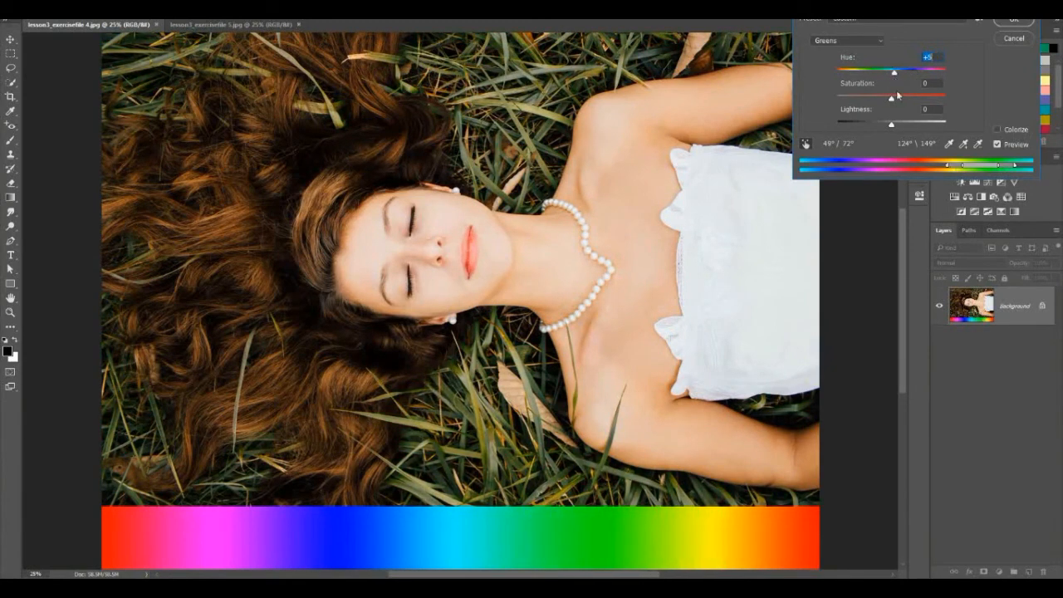
{"action": "left_click_drag", "start_coordinate": [892, 125], "coordinate": [821, 128]}
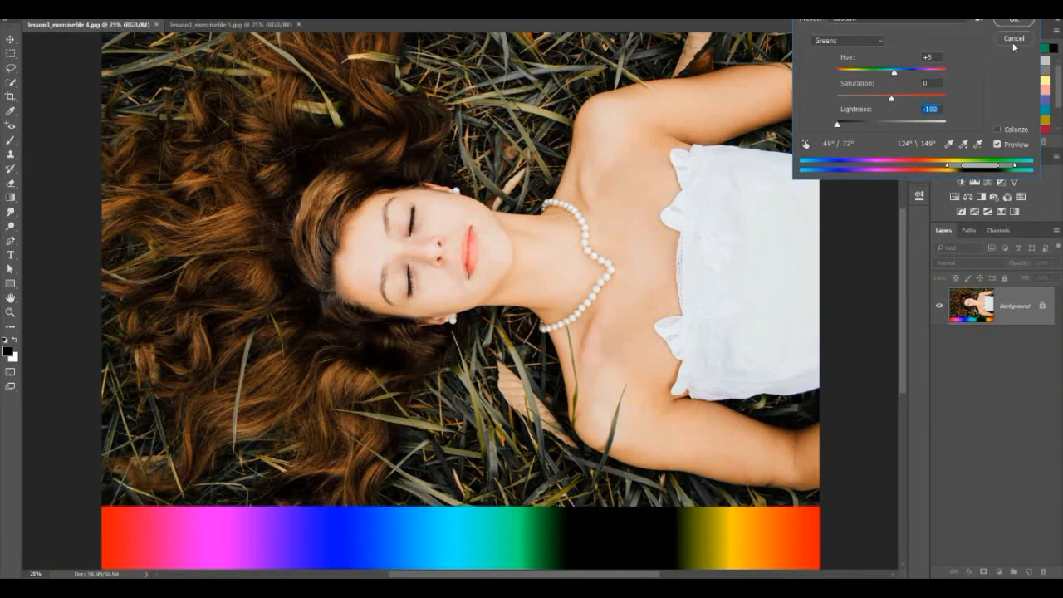
{"action": "key", "text": "Escape"}
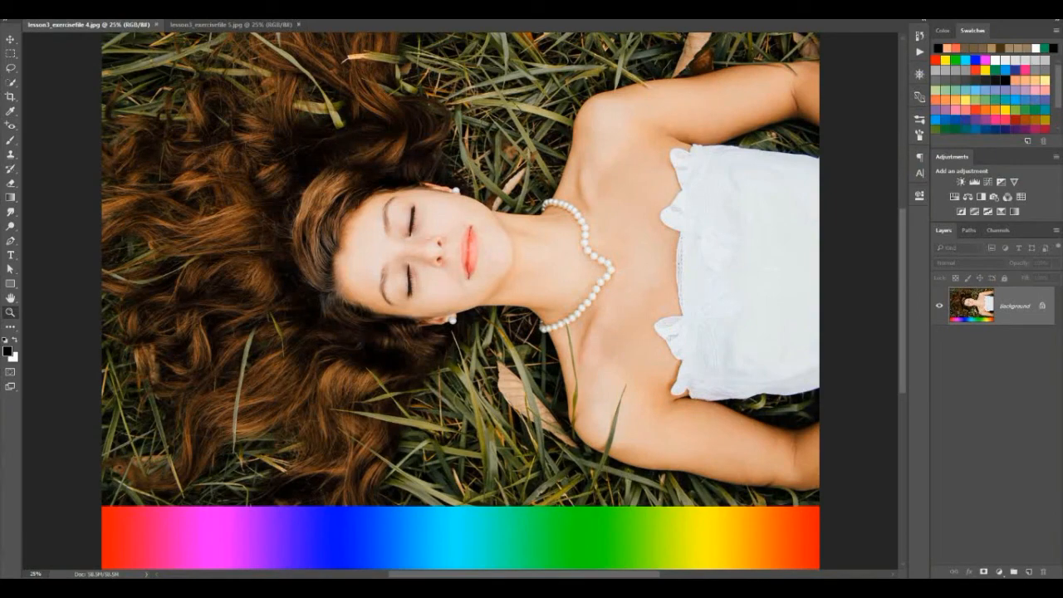
Step: Open the picnic table photo lesson3_exercisefile 8 - Copy.jpg
{"action": "key", "text": "alt+f"}
{"action": "key", "text": "o"}
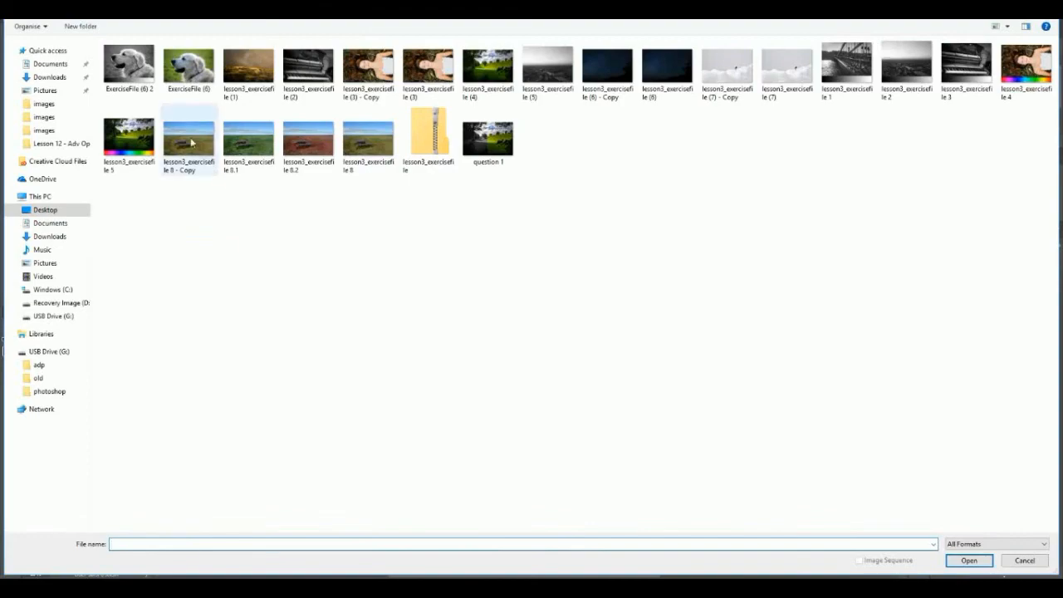
{"action": "left_click", "coordinate": [191, 143]}
{"action": "left_click", "coordinate": [968, 560]}
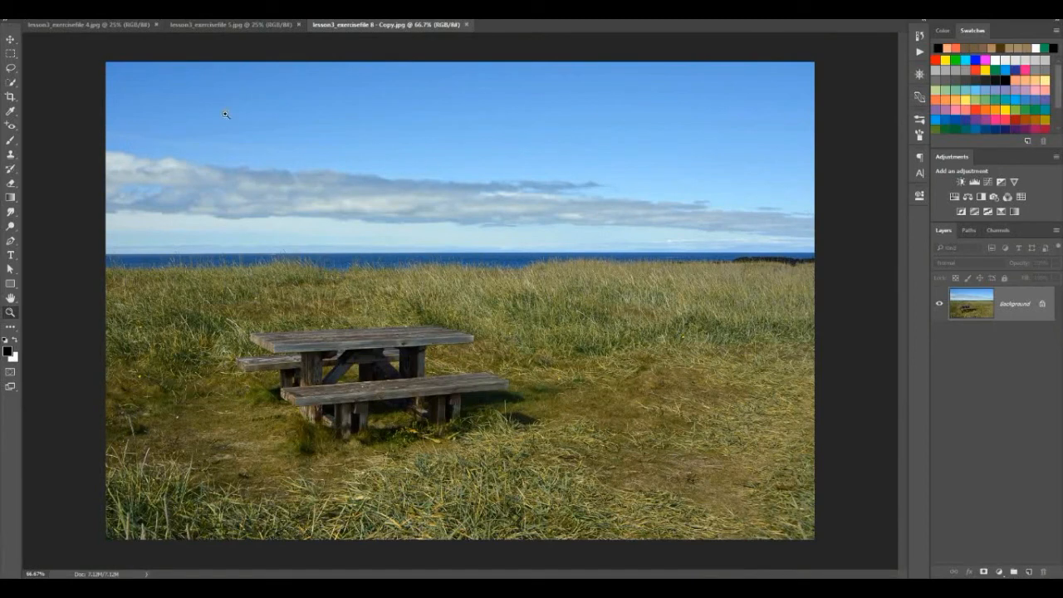
Step: Start a Hue/Saturation adjustment and sample the grass beside the picnic table on the image to target its Yellows range
{"action": "left_click", "coordinate": [73, 10]}
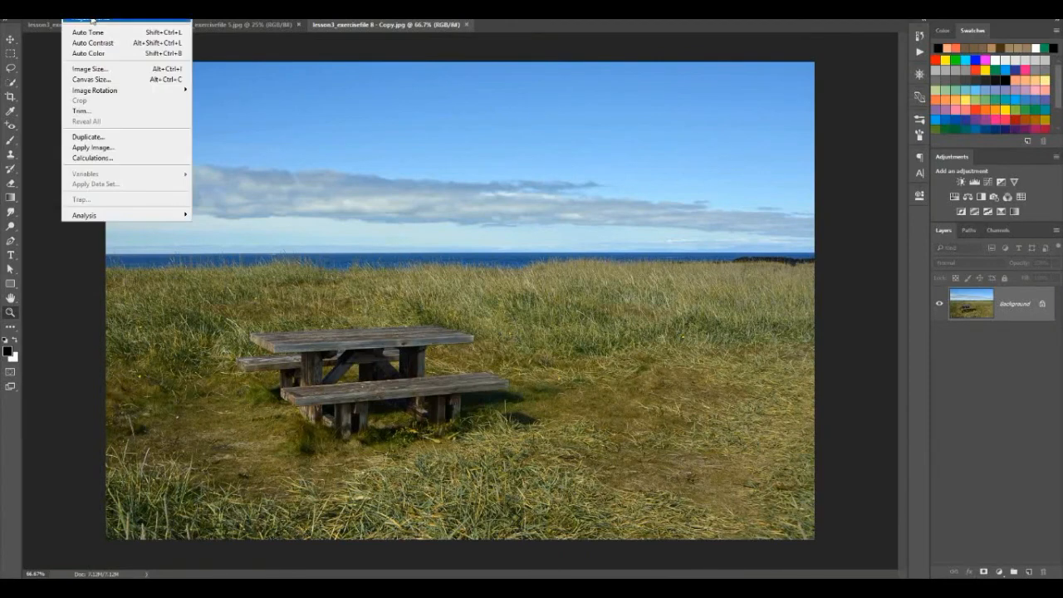
{"action": "mouse_move", "coordinate": [95, 19]}
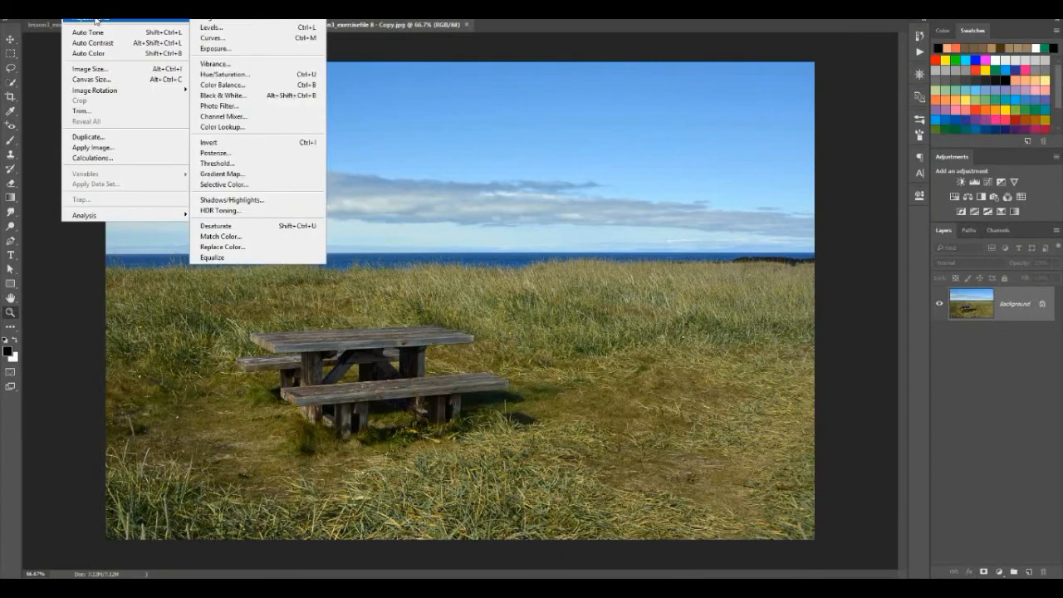
{"action": "left_click", "coordinate": [235, 73]}
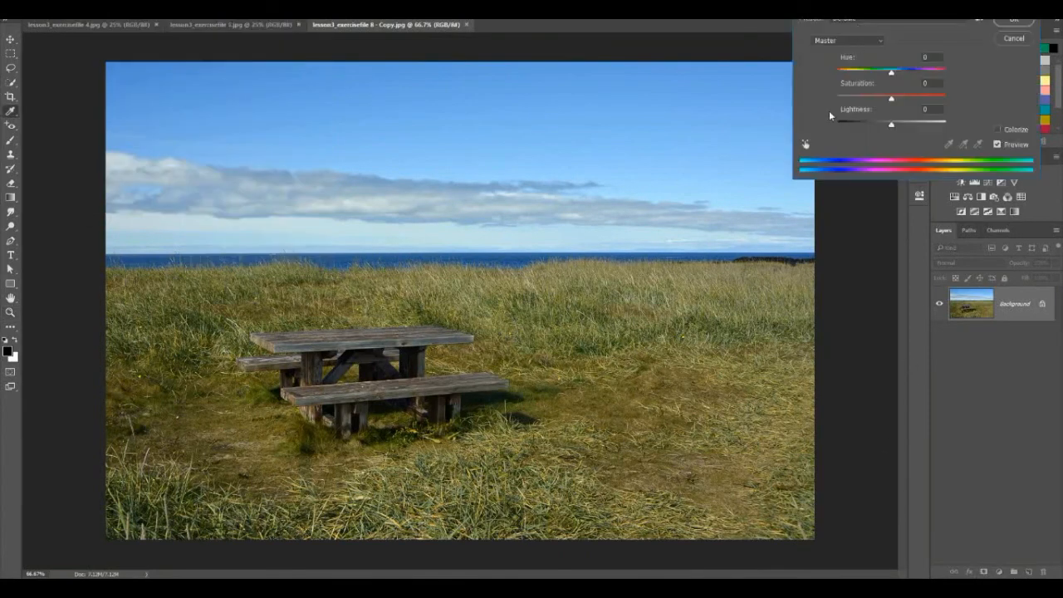
{"action": "left_click", "coordinate": [804, 143]}
{"action": "left_click", "coordinate": [635, 393]}
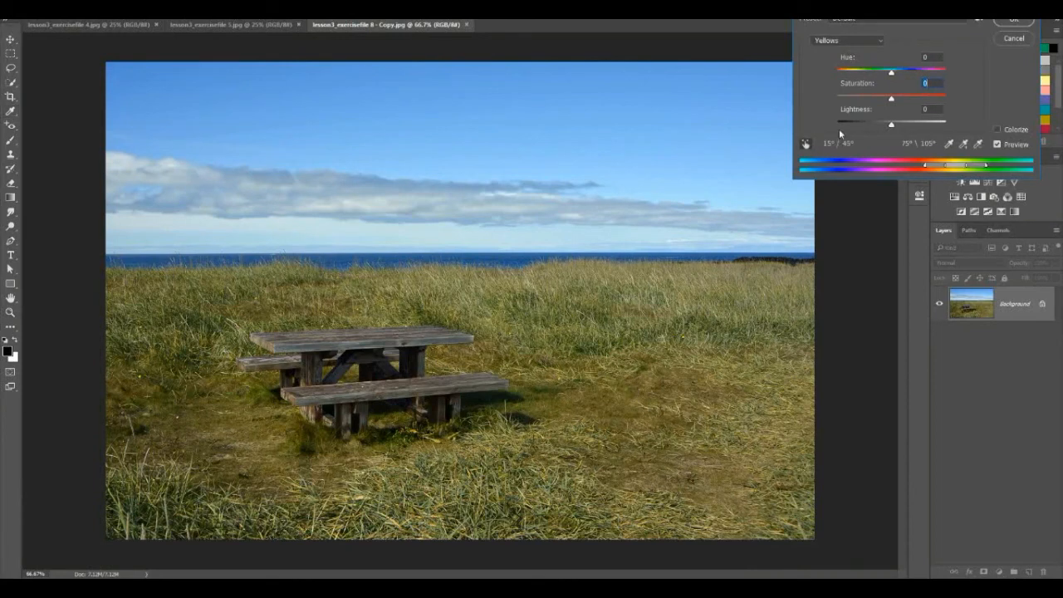
Step: Set the grass range to Hue -44, Saturation +41 and Lightness +60, with upper limits 136°/160° and a wider lower falloff from 15°
{"action": "left_click_drag", "start_coordinate": [986, 167], "coordinate": [1008, 168]}
{"action": "mouse_move", "coordinate": [891, 73]}
{"action": "left_mouse_down"}
{"action": "mouse_move", "coordinate": [876, 75]}
{"action": "mouse_move", "coordinate": [910, 74]}
{"action": "mouse_move", "coordinate": [840, 80]}
{"action": "mouse_move", "coordinate": [943, 78]}
{"action": "mouse_move", "coordinate": [896, 80]}
{"action": "left_mouse_up"}
{"action": "type", "text": "0"}
{"action": "left_click_drag", "start_coordinate": [892, 100], "coordinate": [868, 74]}
{"action": "type", "text": "0"}
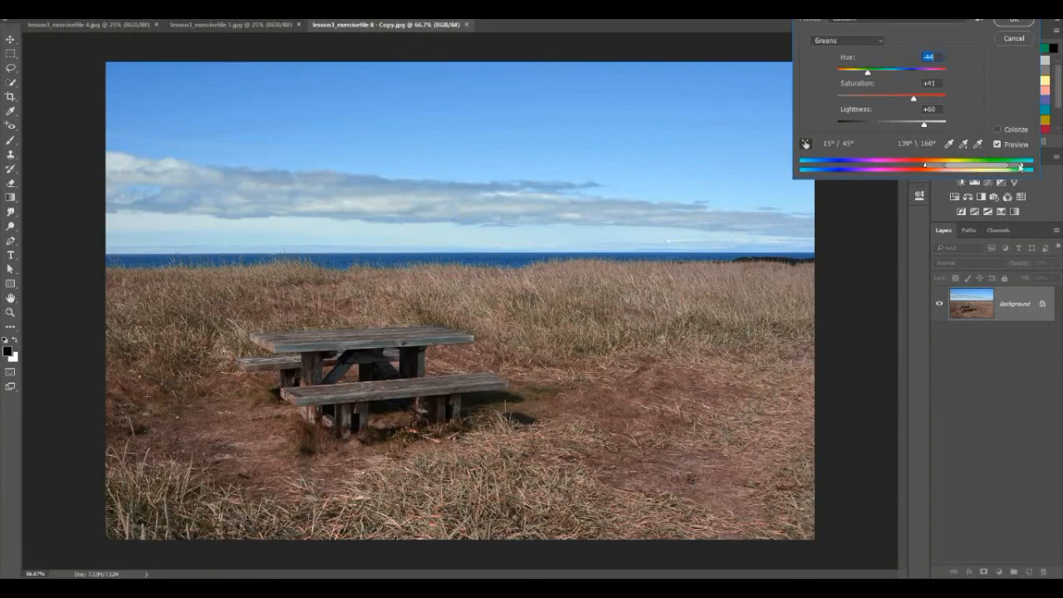
{"action": "mouse_move", "coordinate": [948, 165]}
{"action": "left_mouse_down"}
{"action": "mouse_move", "coordinate": [1013, 169]}
{"action": "mouse_move", "coordinate": [955, 169]}
{"action": "left_mouse_up"}
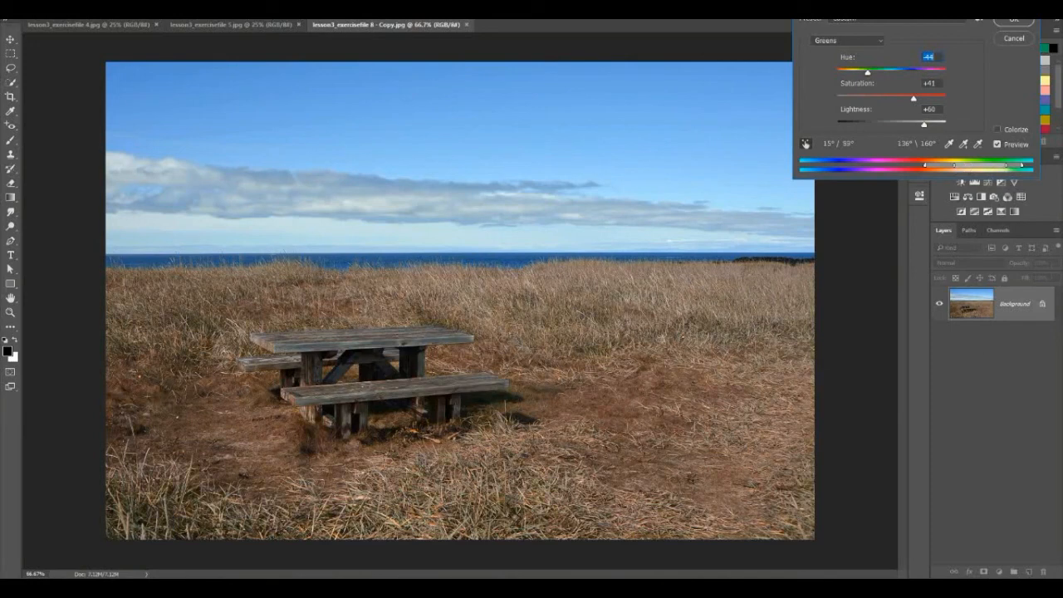